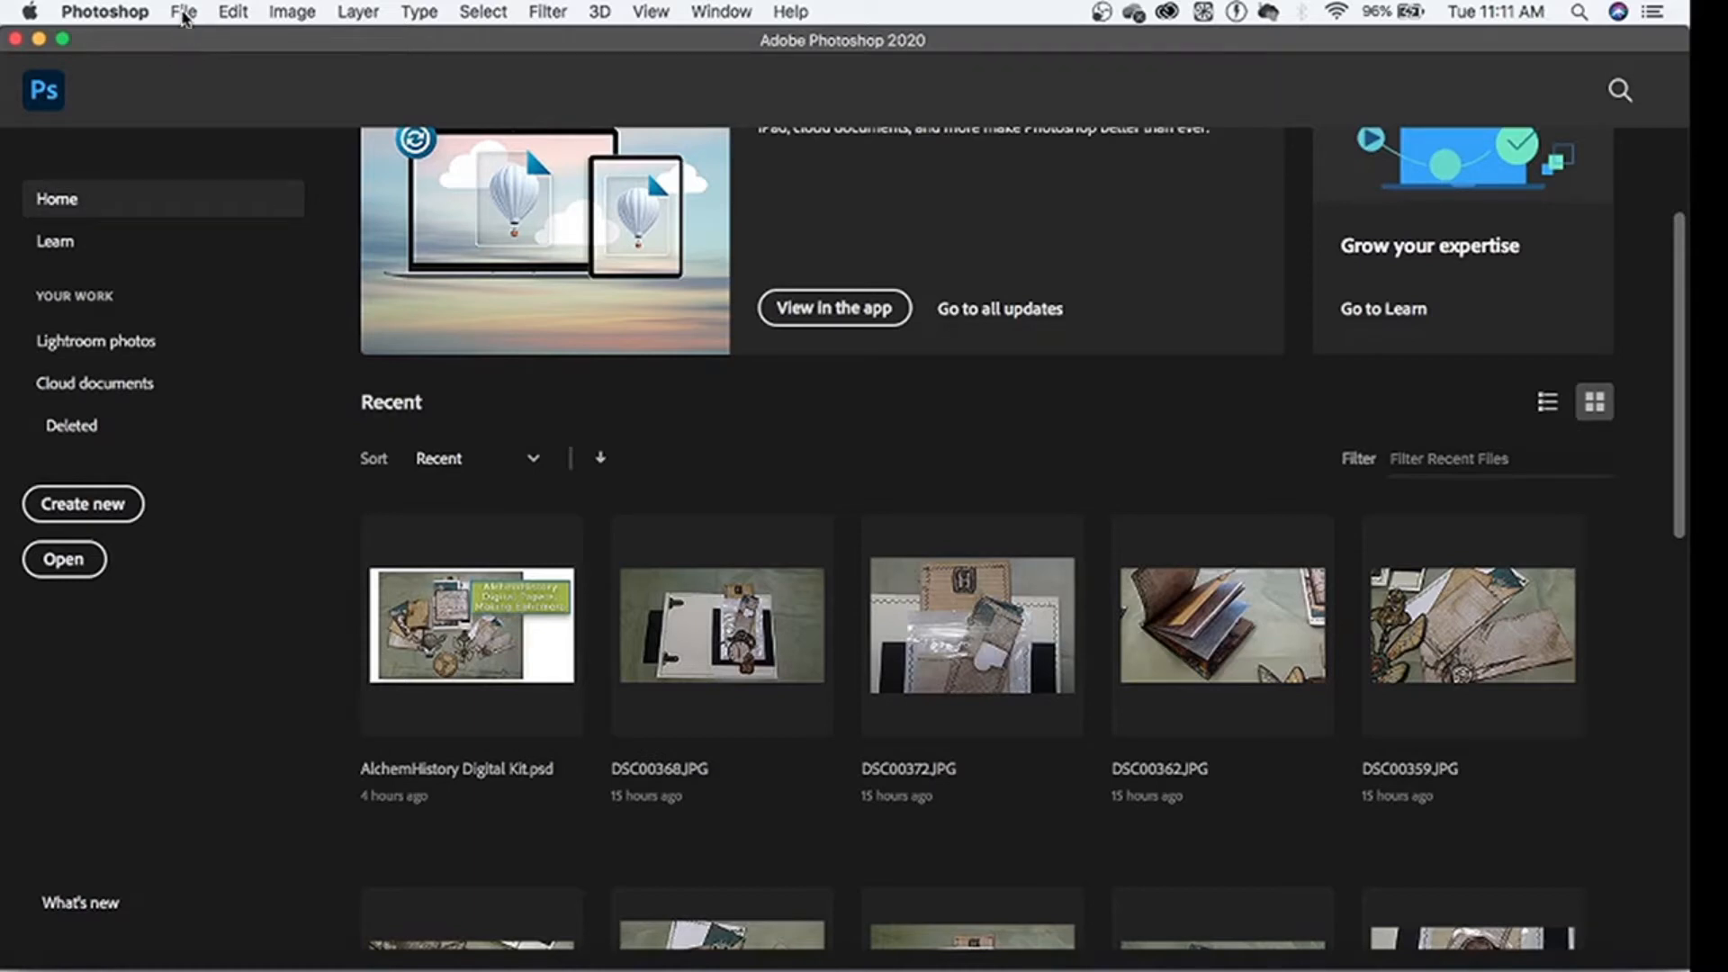
Step: Create a new document from the Letter print preset, 8.5 x 11 inches at 300 pixels/inch in RGB
click(183, 13)
click(185, 44)
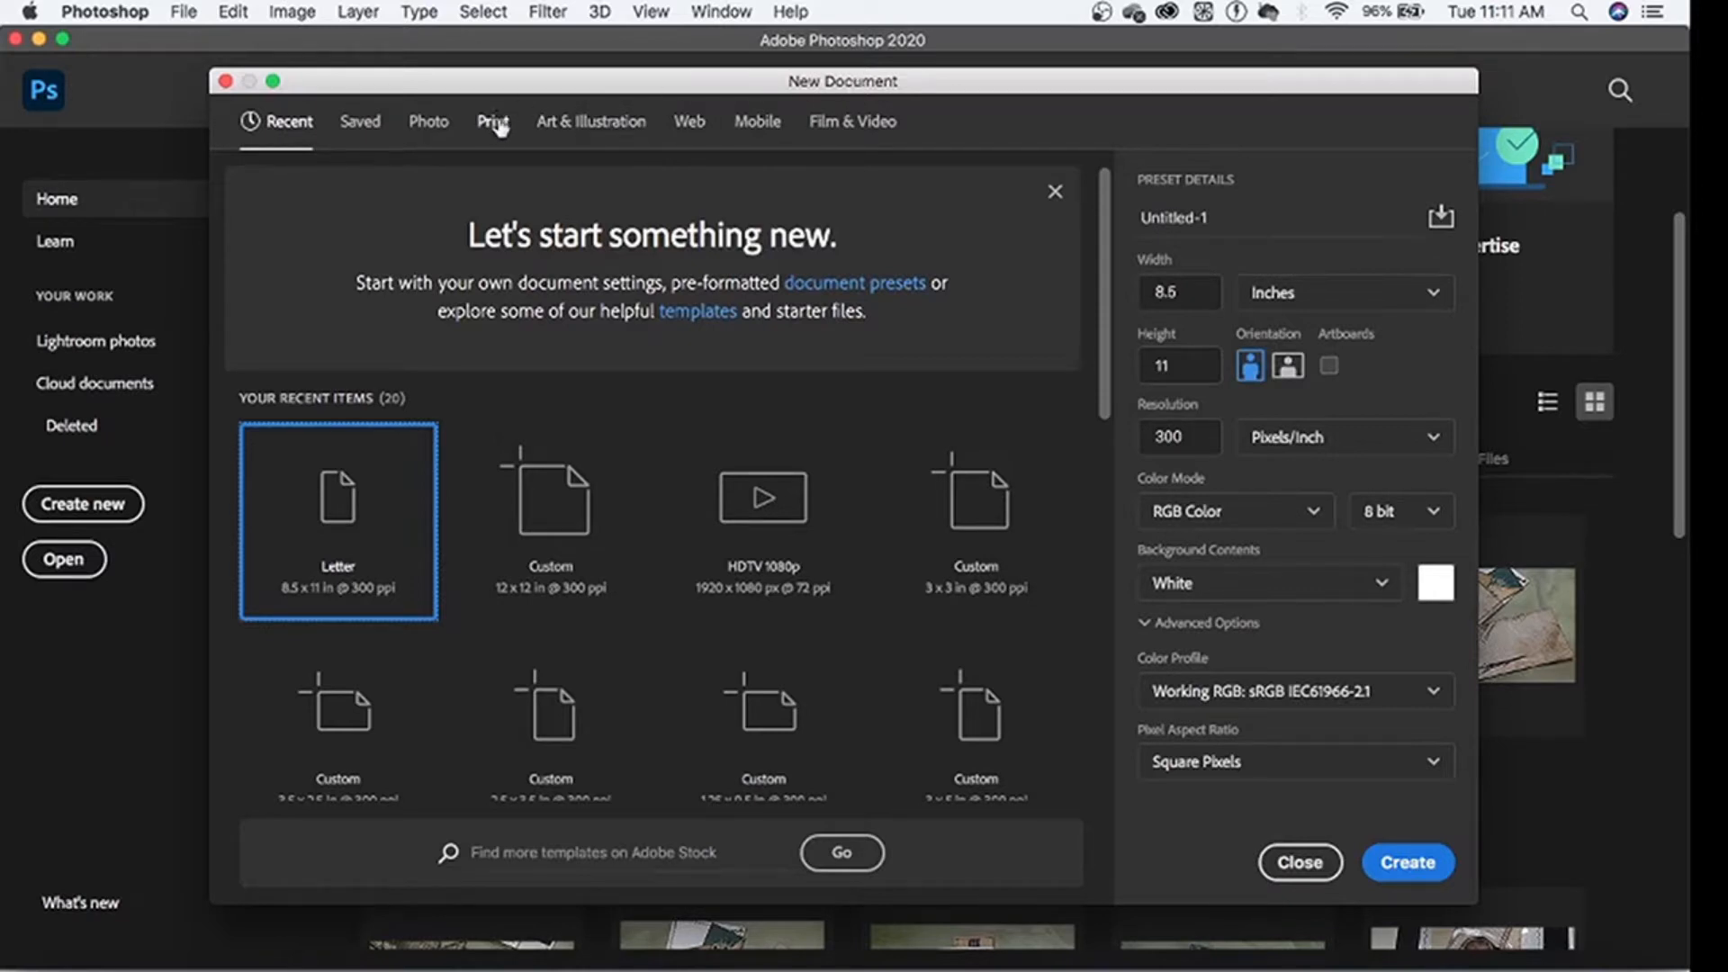
click(494, 126)
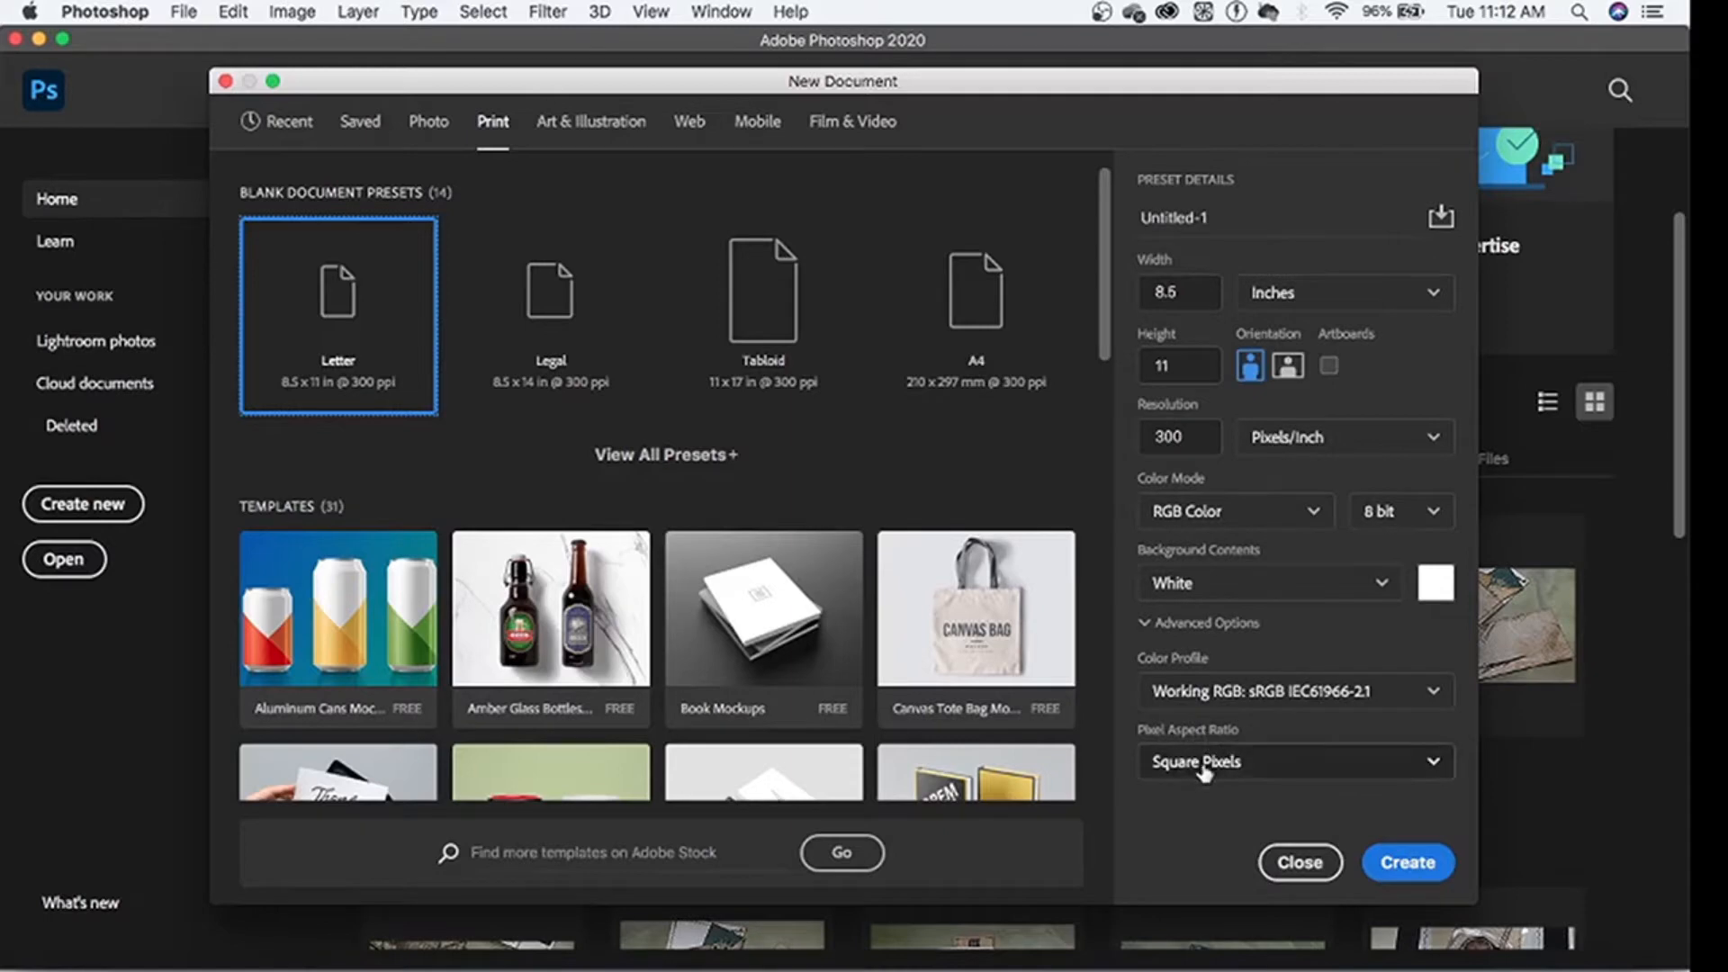
click(1402, 864)
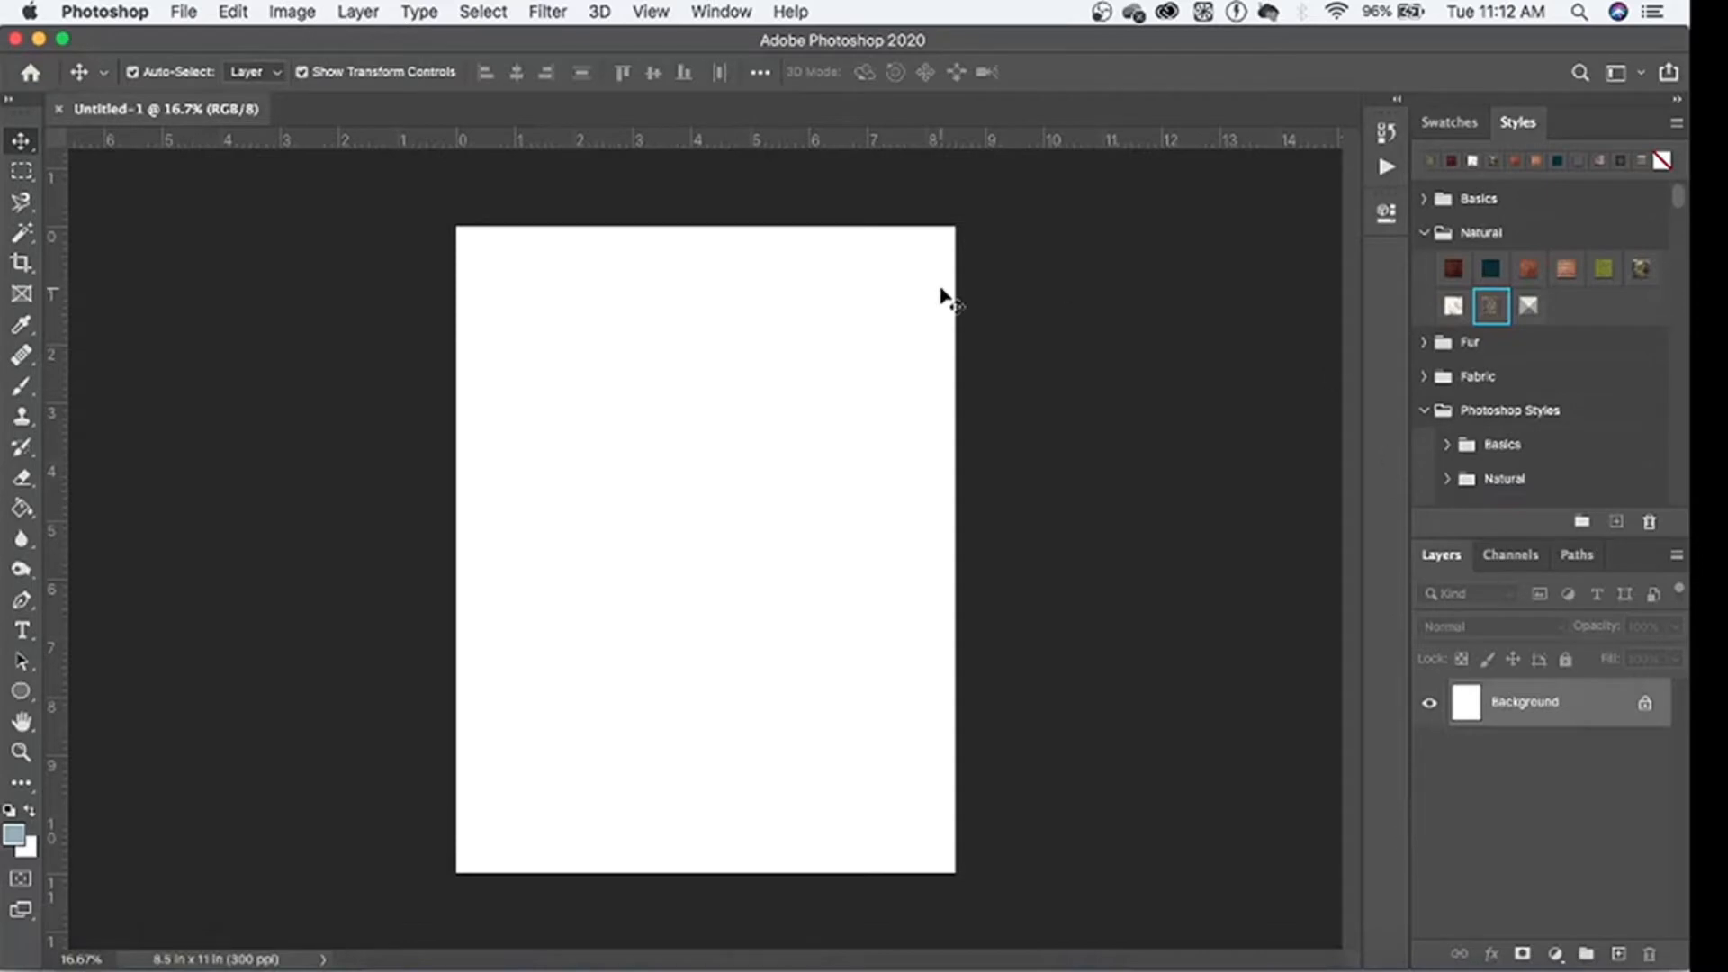
Step: Unlock the background layer to fill it with light blue #9dc1cd, and duplicate the filled layer
click(1645, 702)
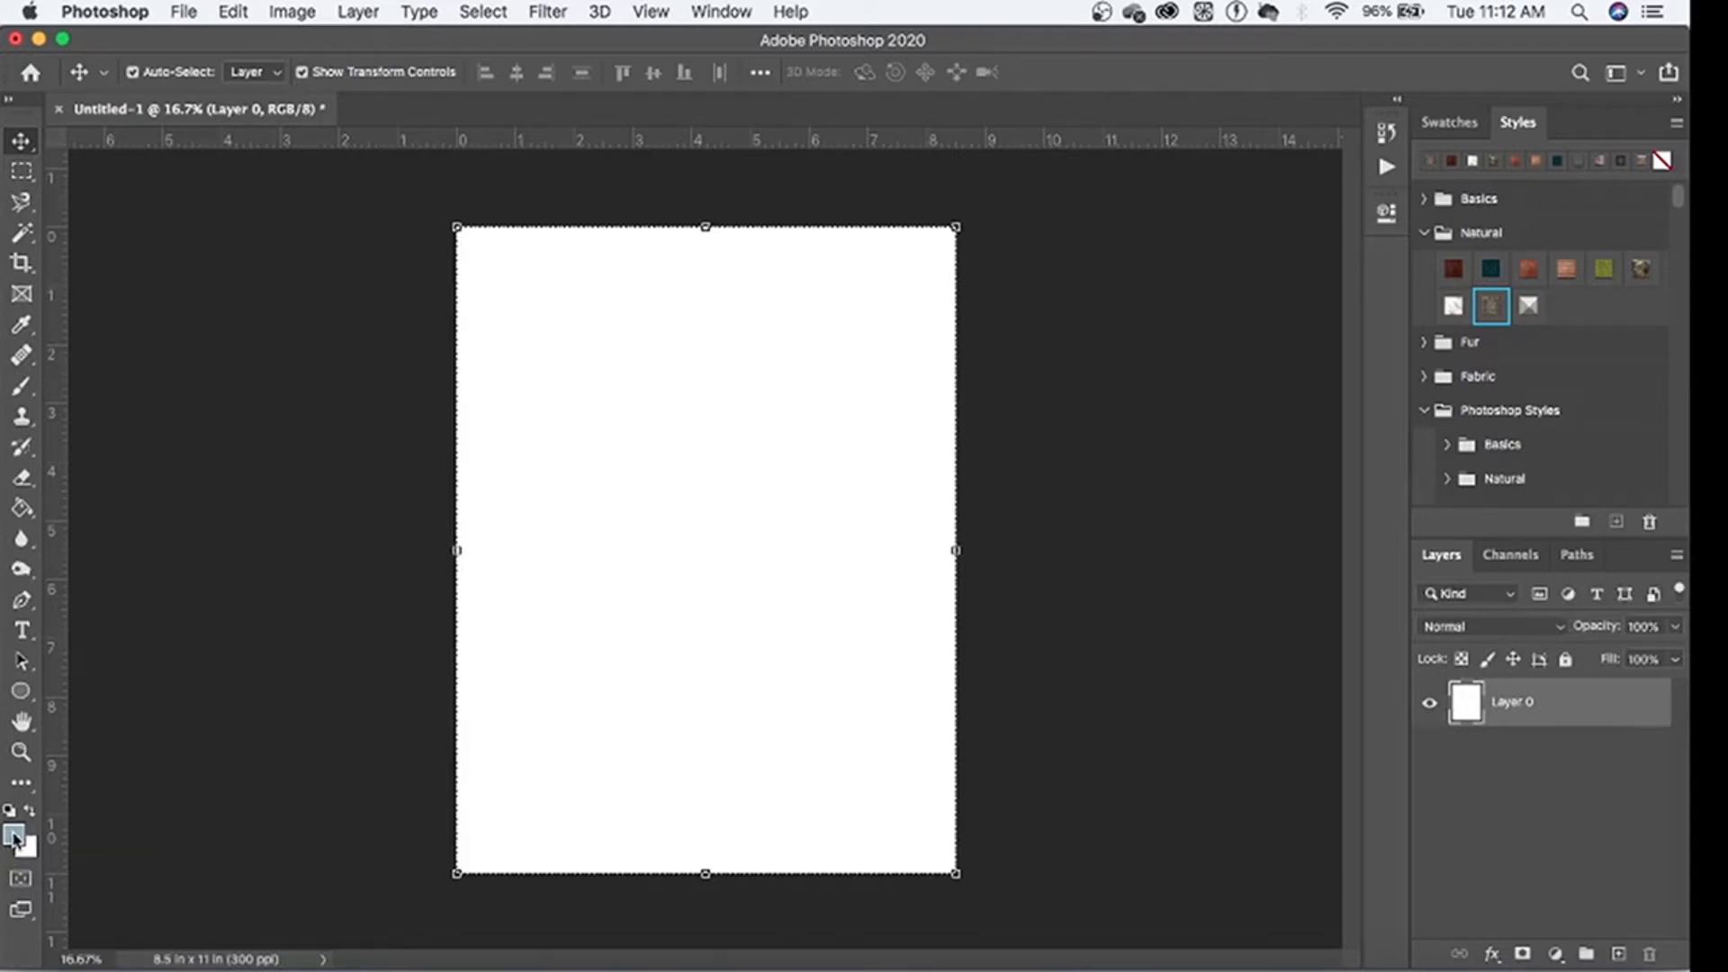
click(14, 837)
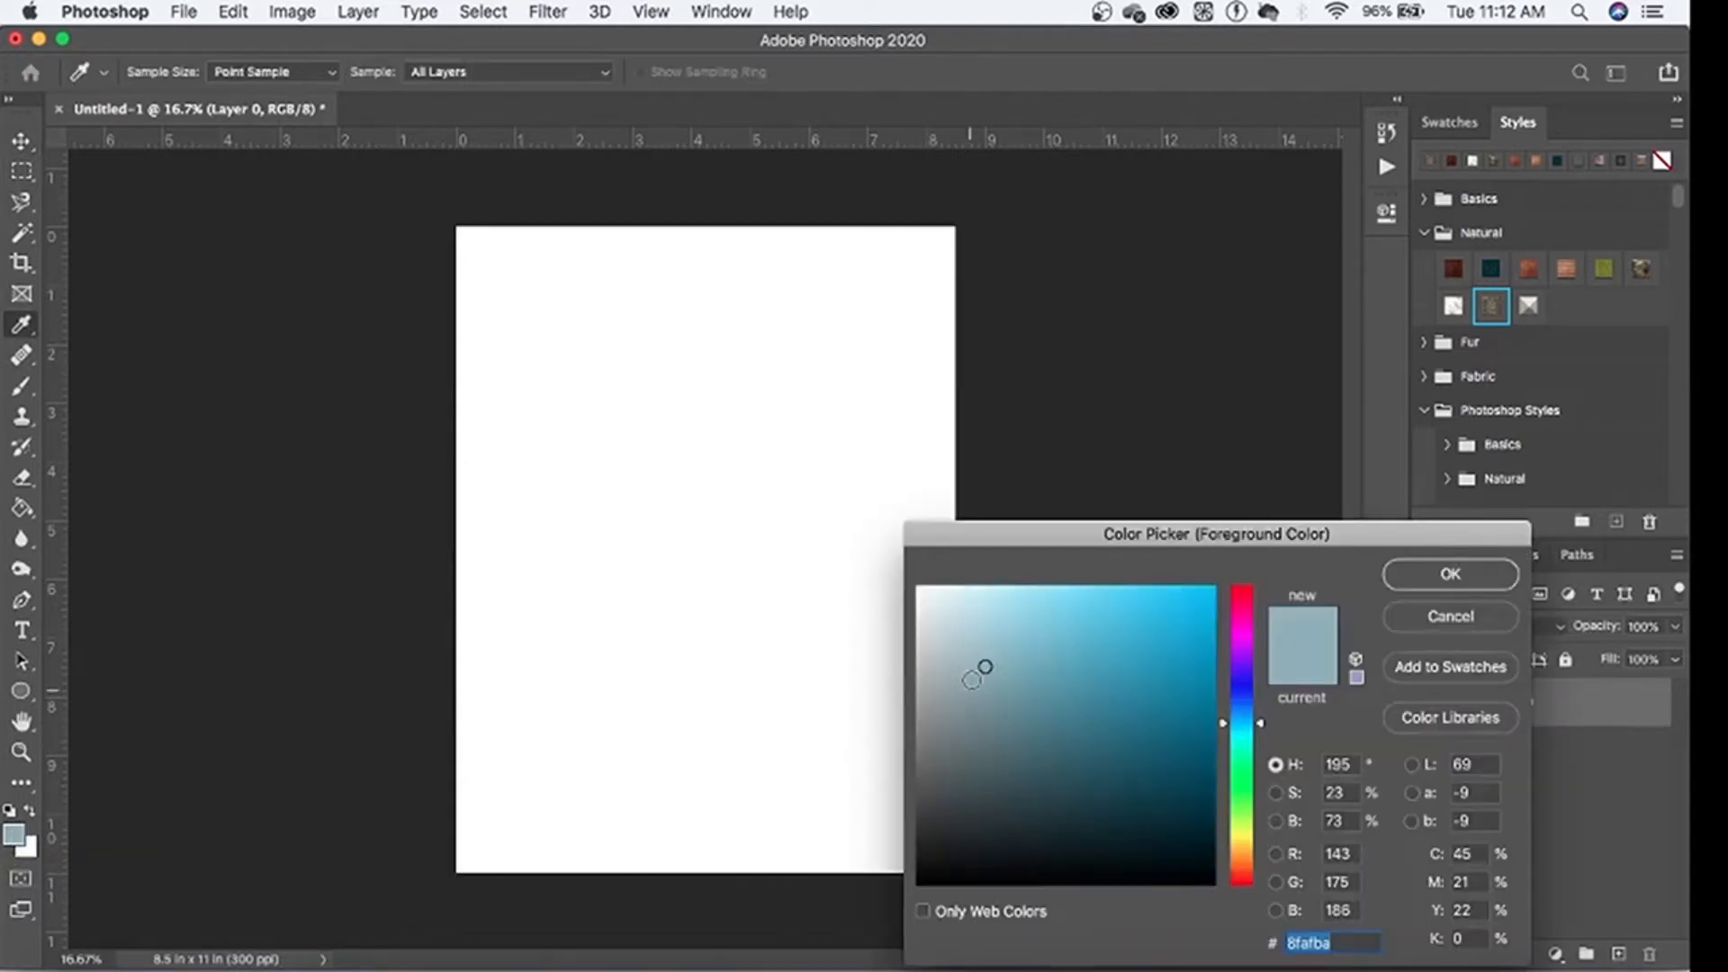
click(987, 644)
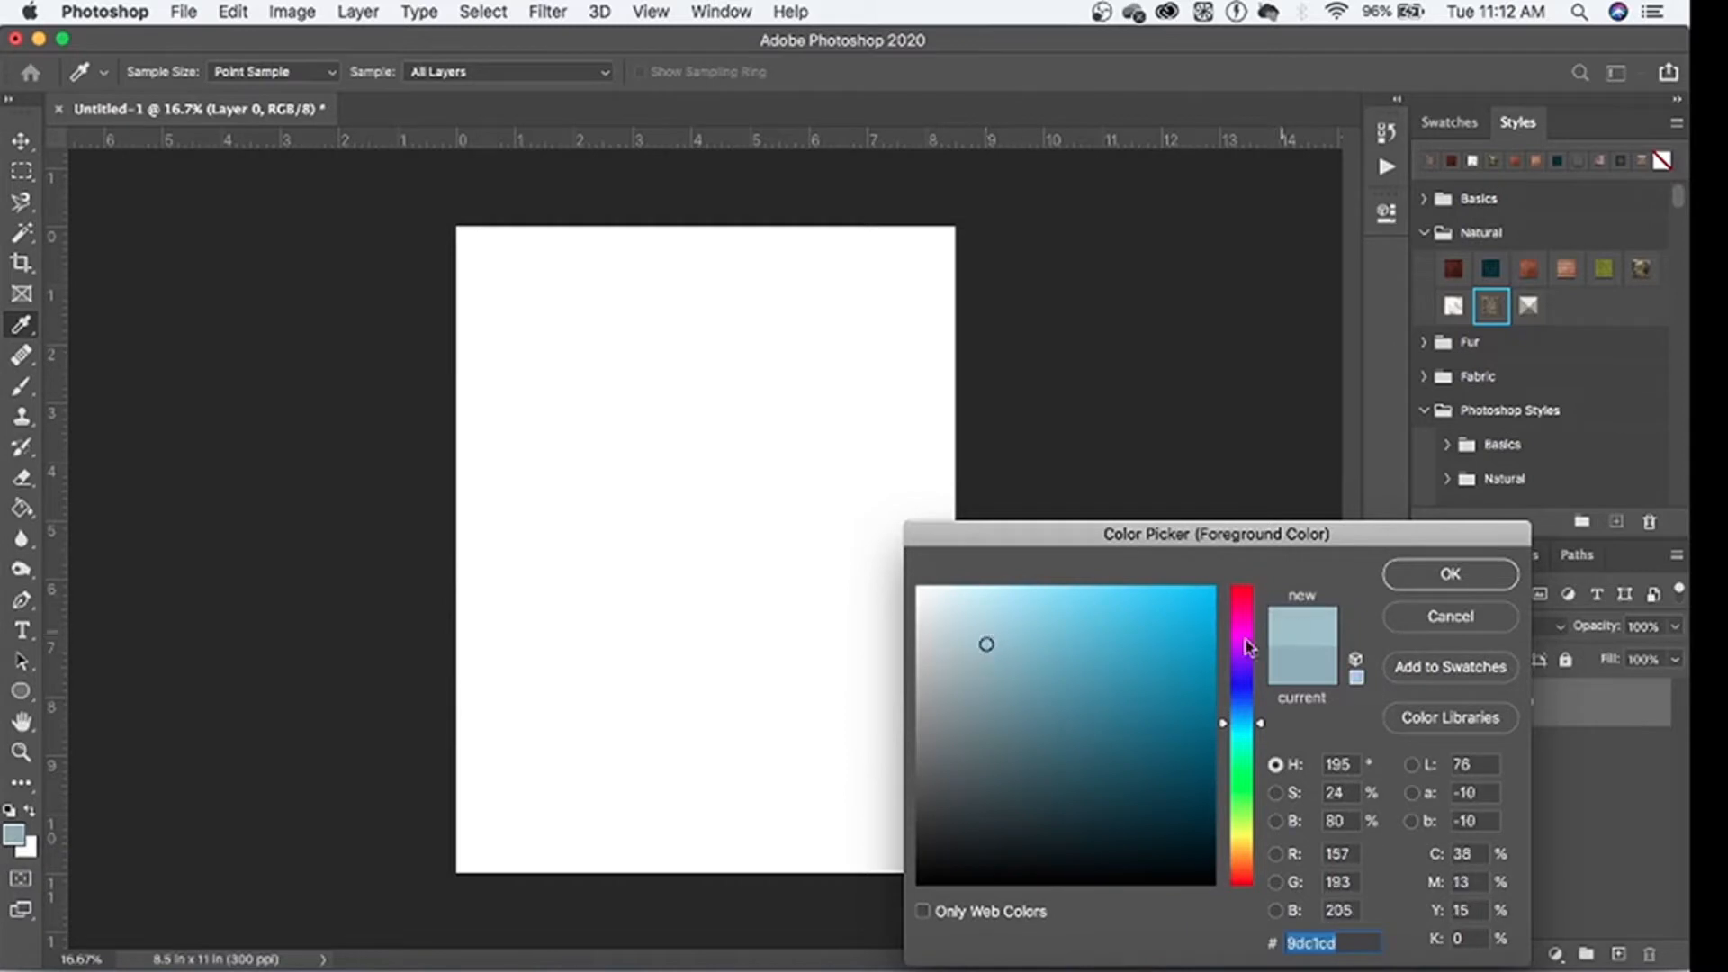
click(1450, 573)
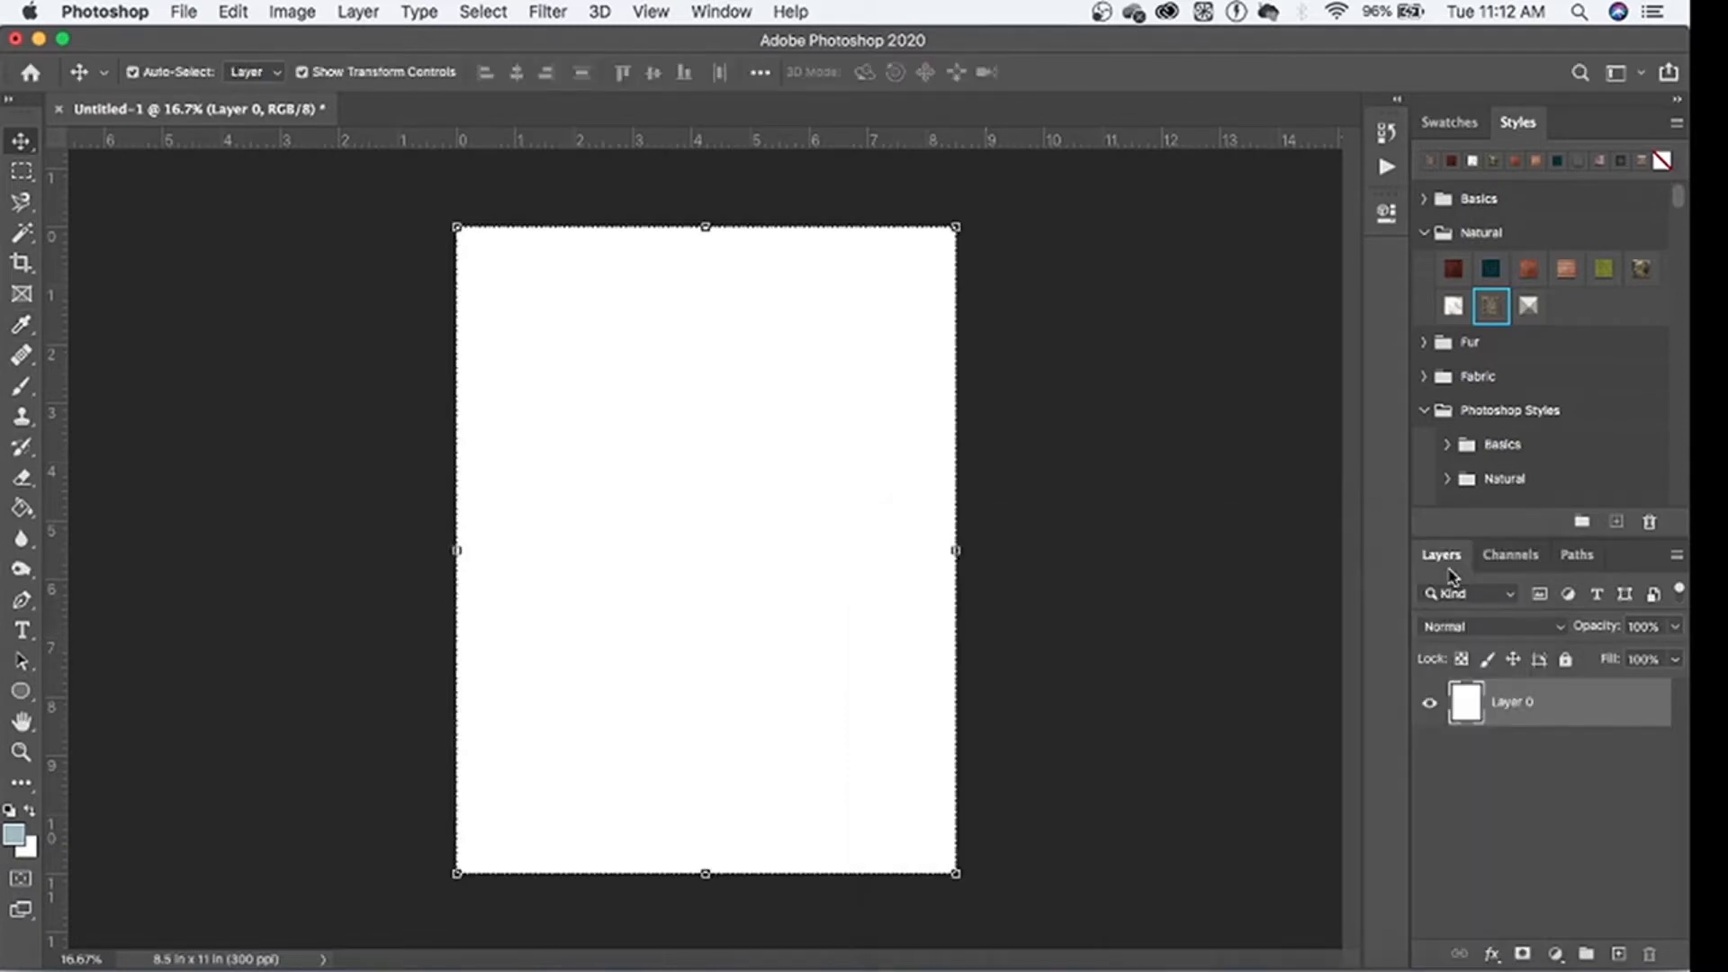
key(alt+BackSpace)
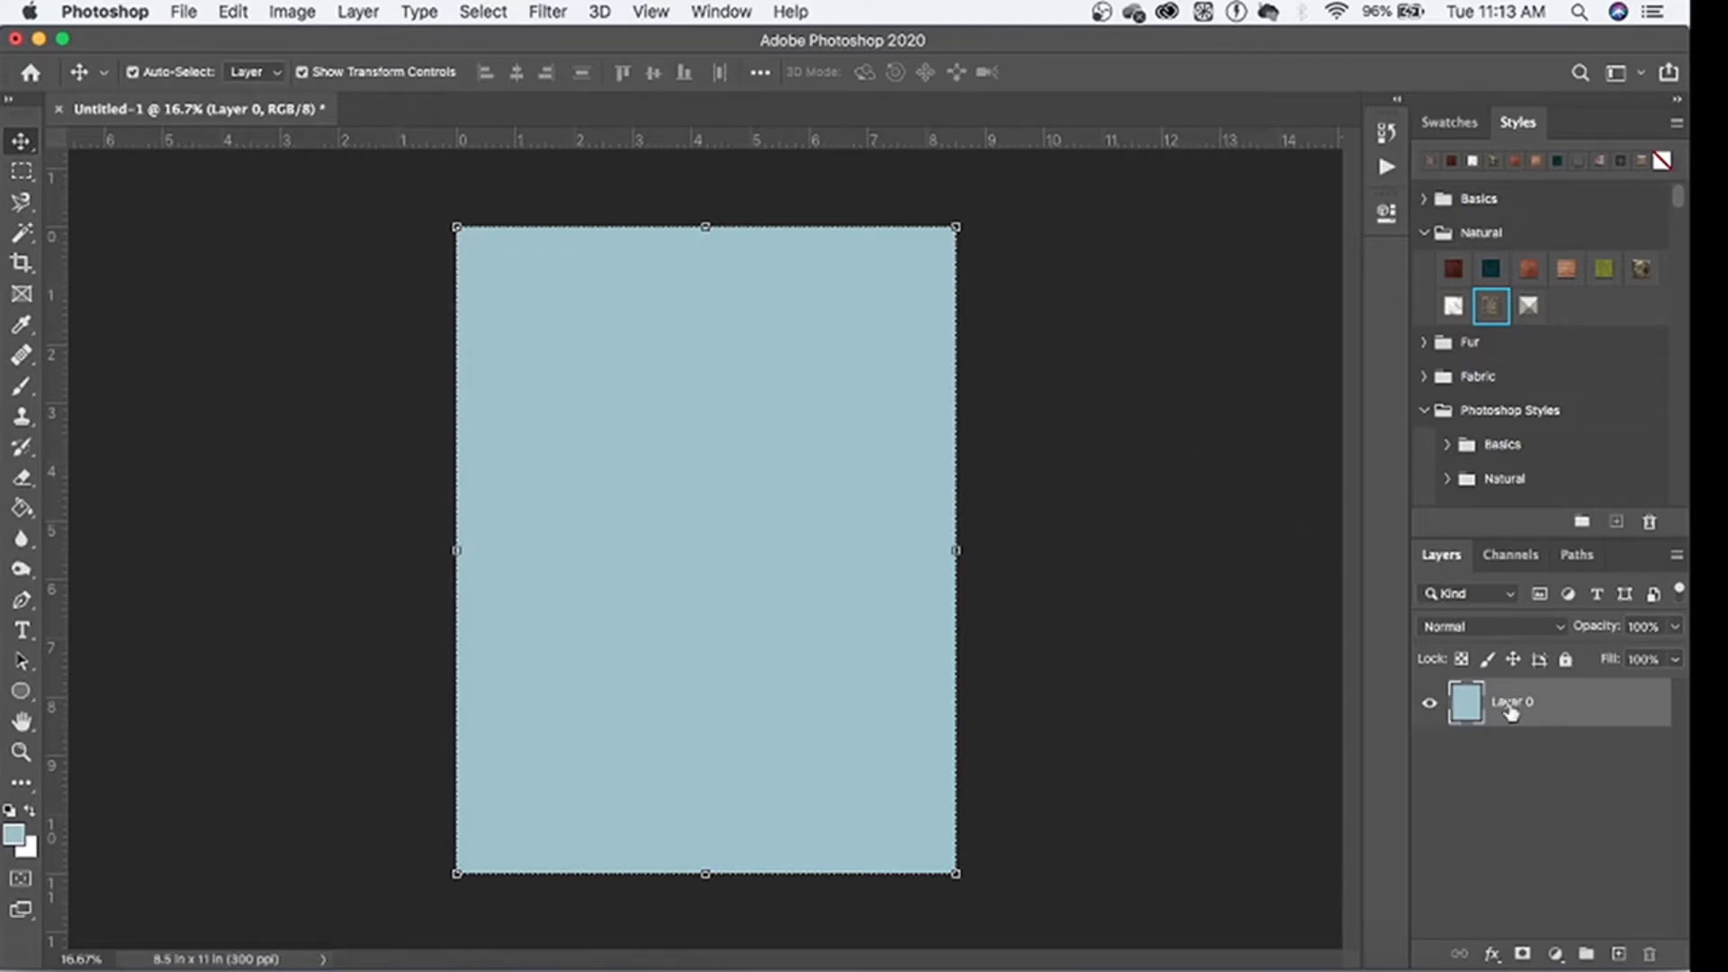
key(super+j)
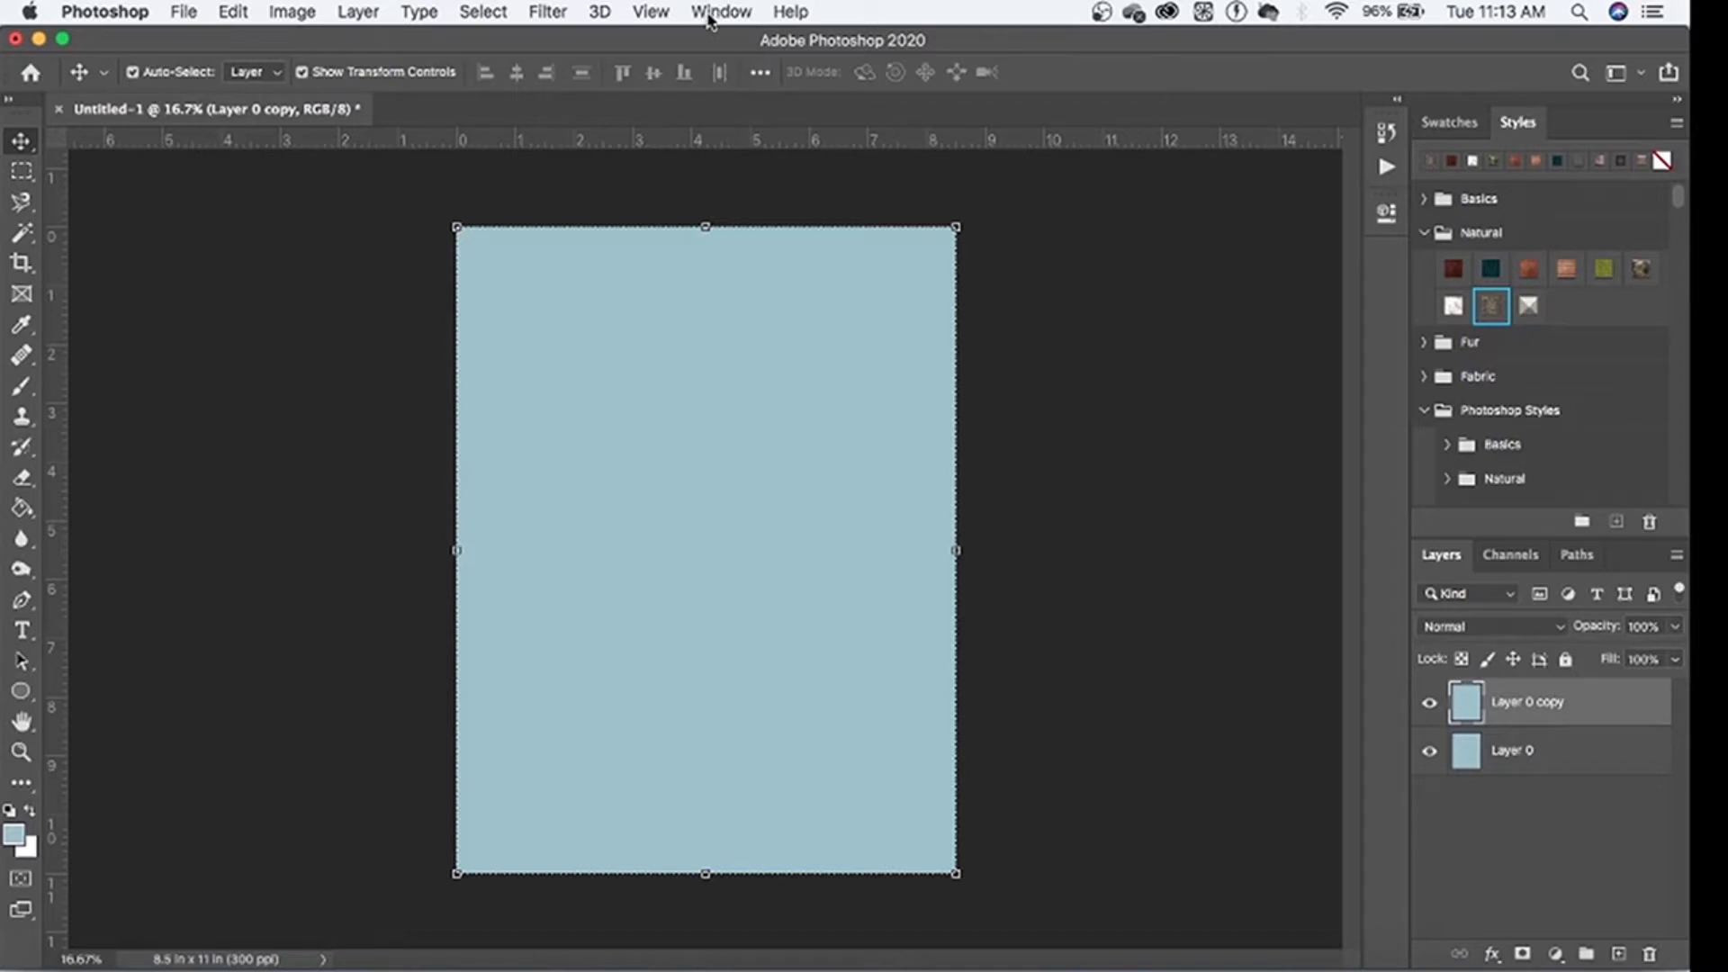
click(721, 15)
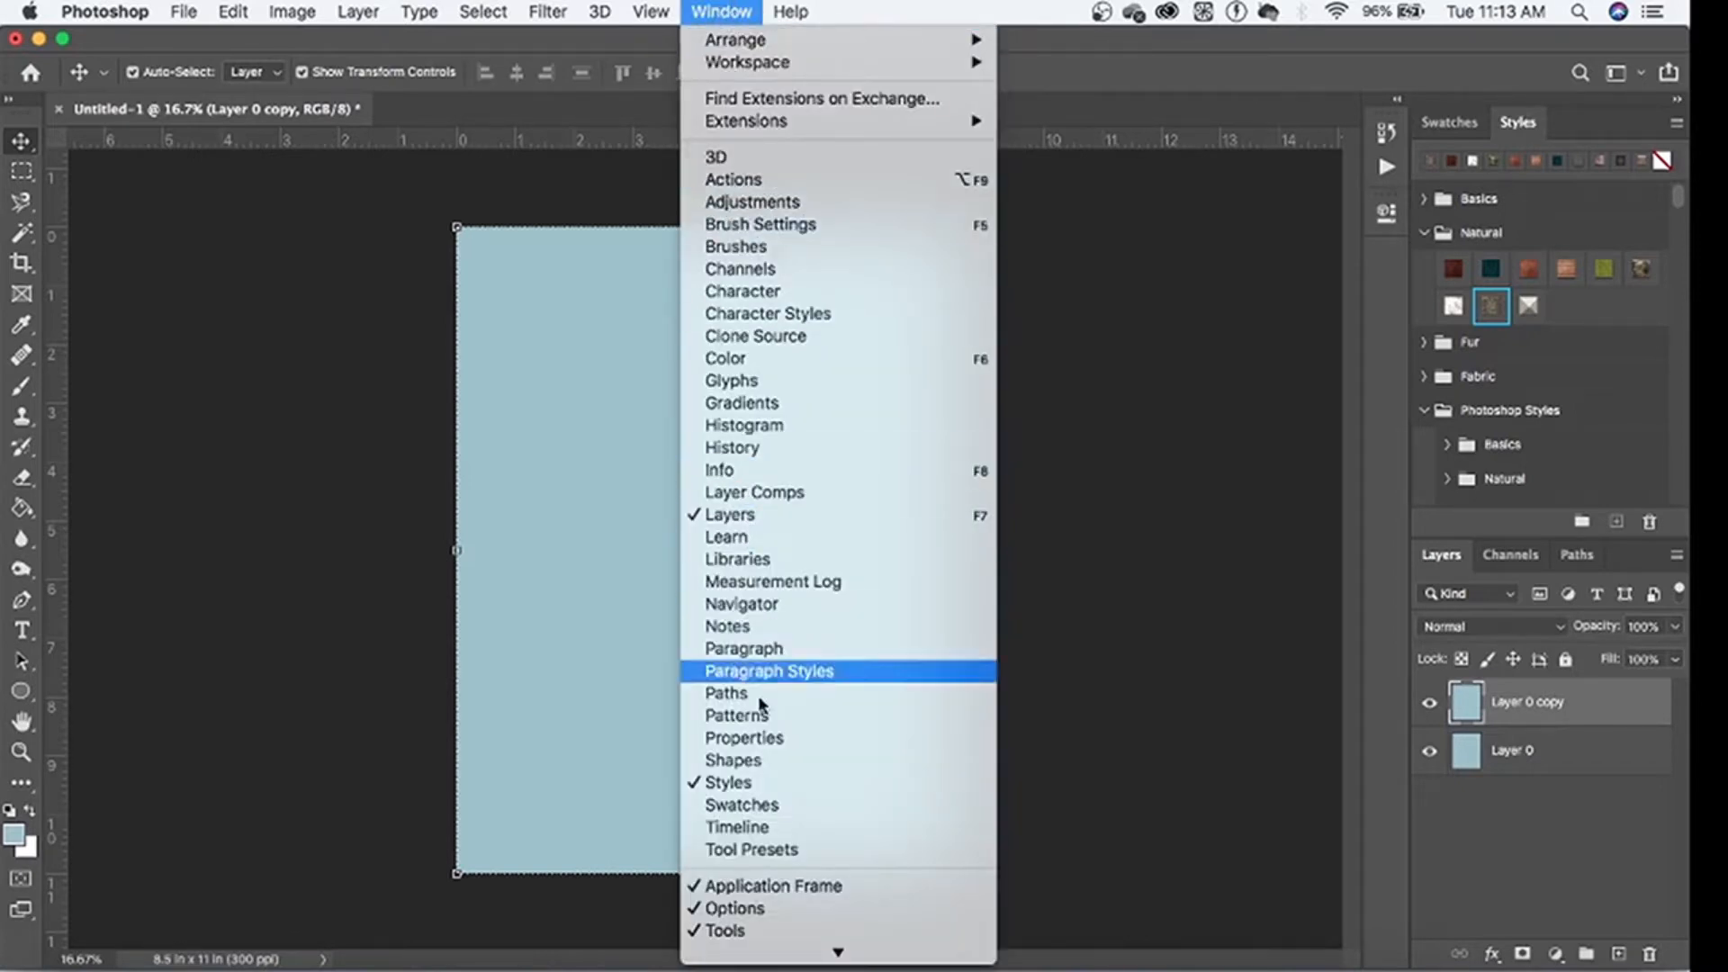
click(734, 786)
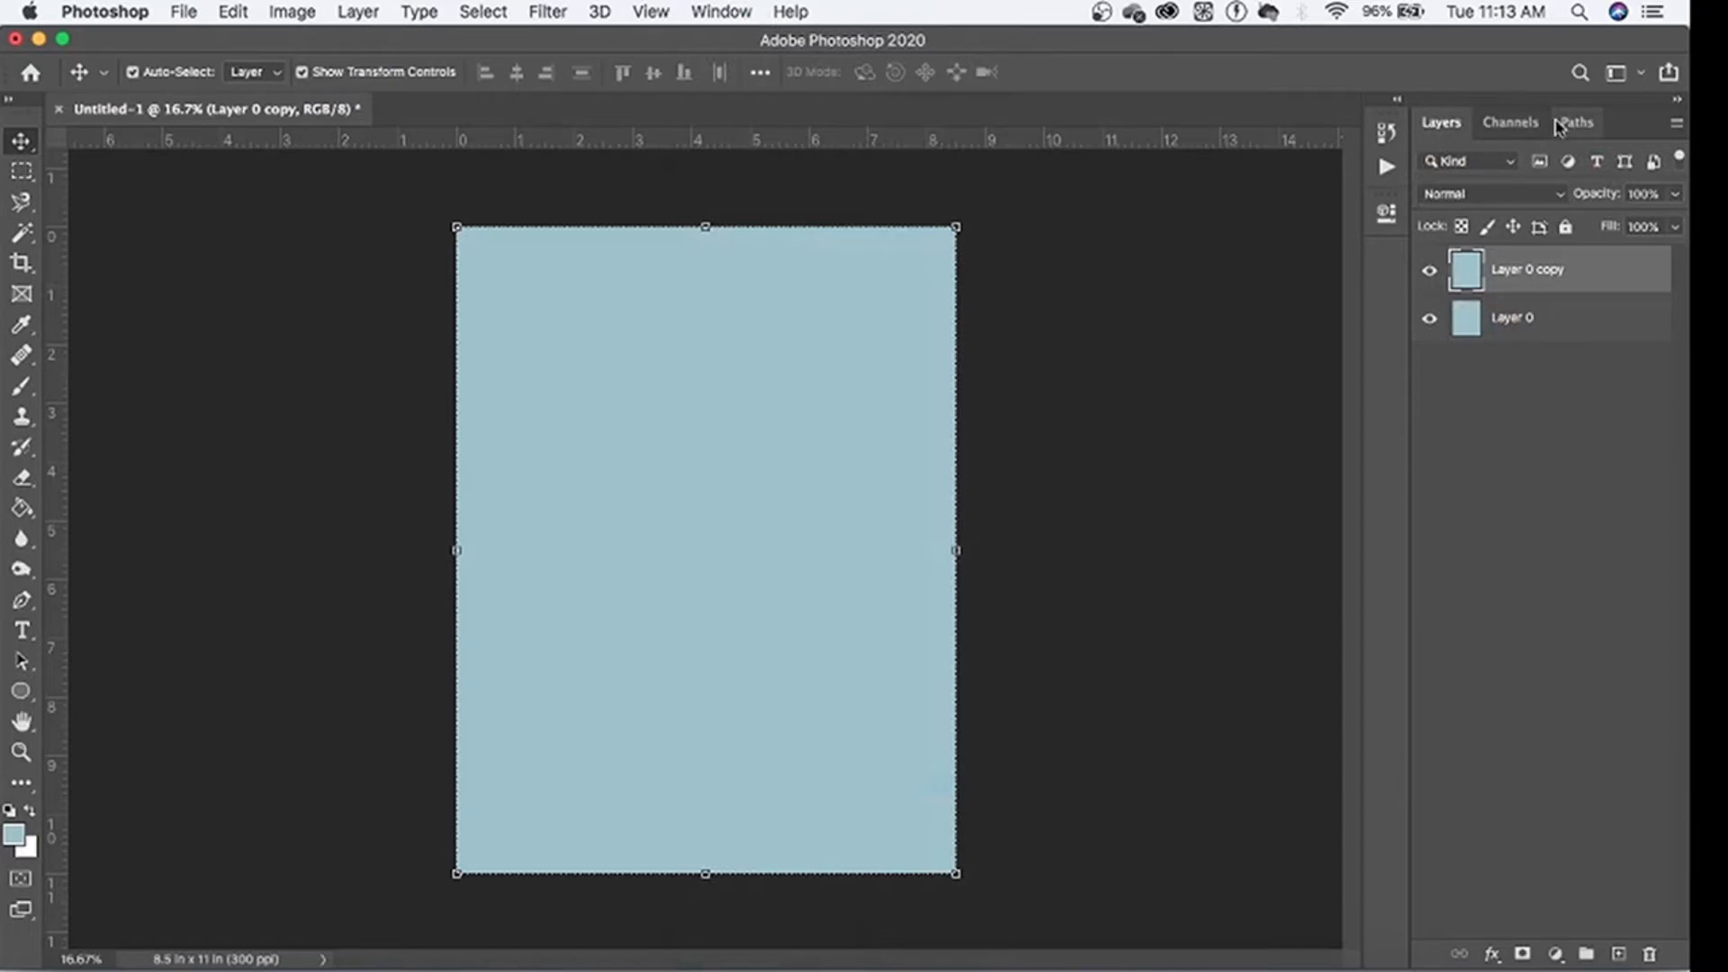
click(717, 13)
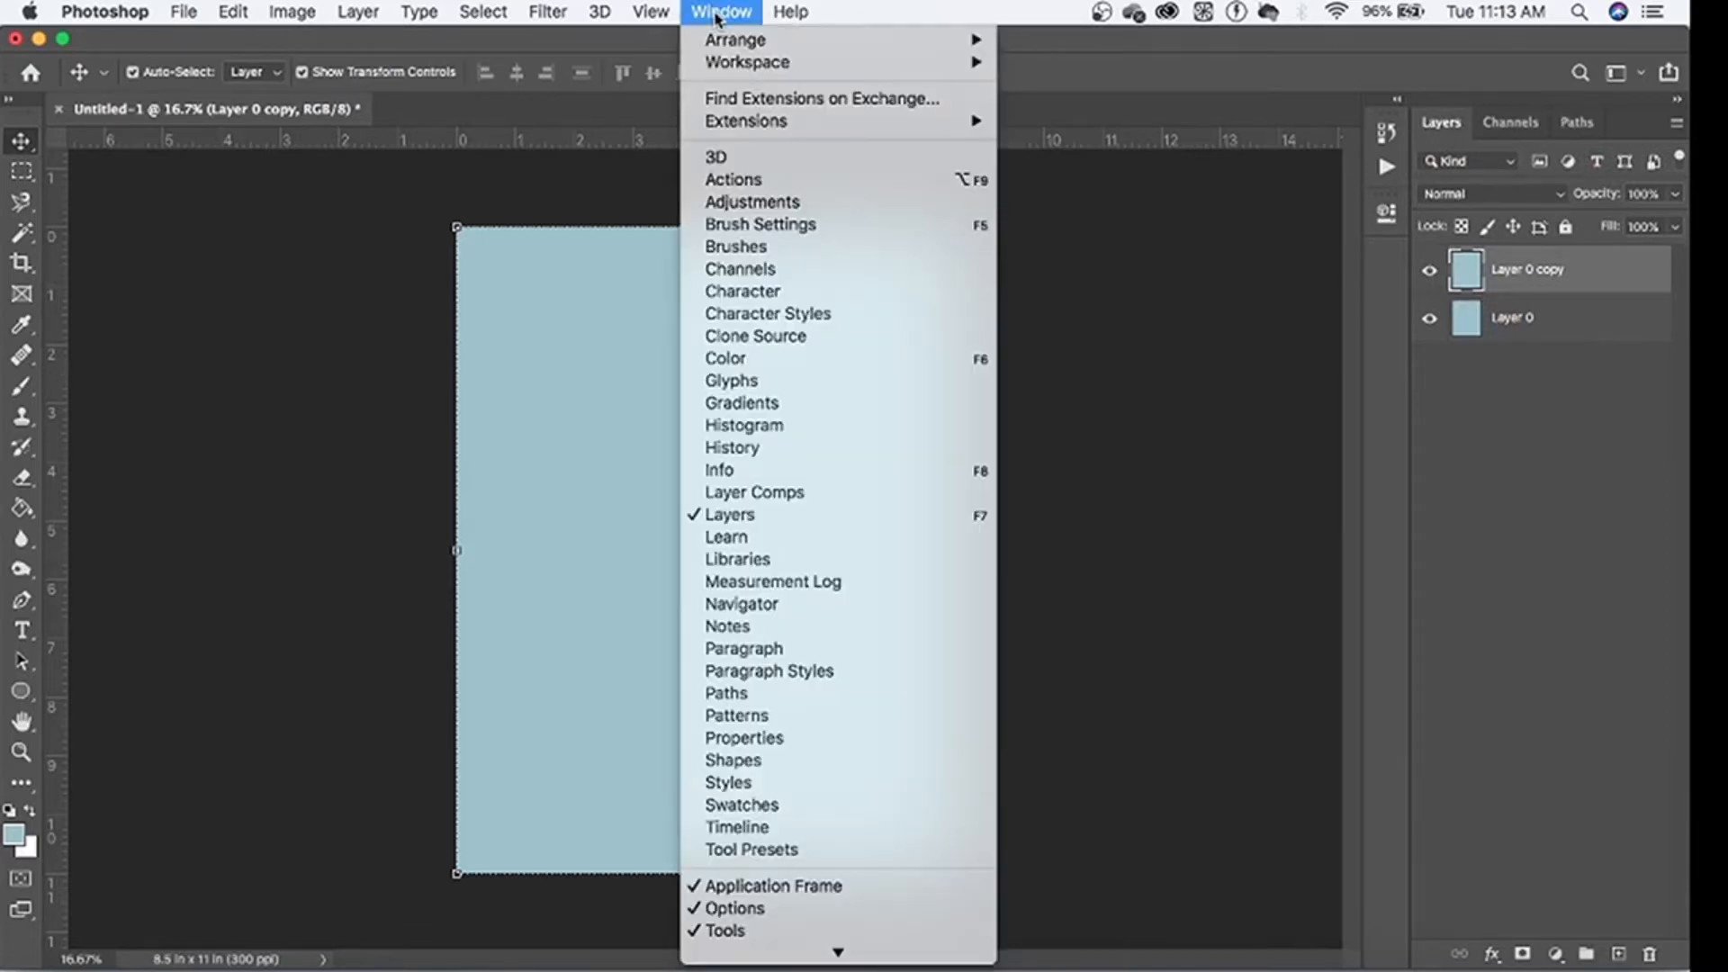
click(736, 783)
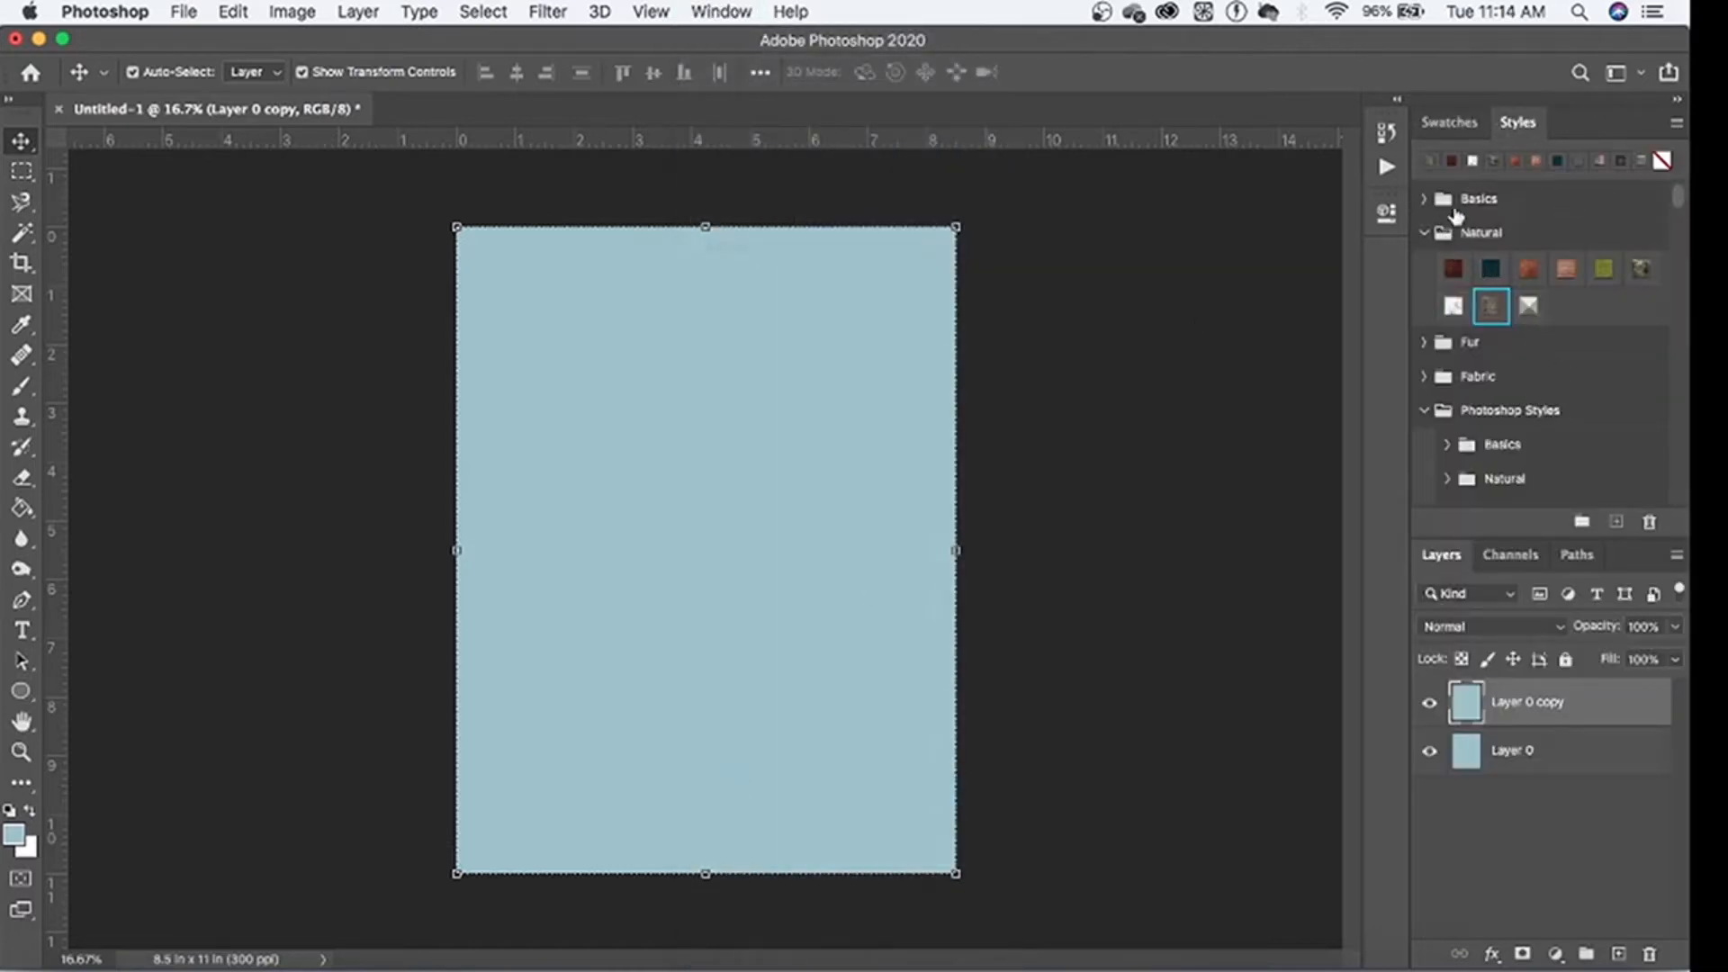
Step: Apply the VintagePaperStyles_05 style to the duplicated layer and rasterize its layer style
click(1422, 234)
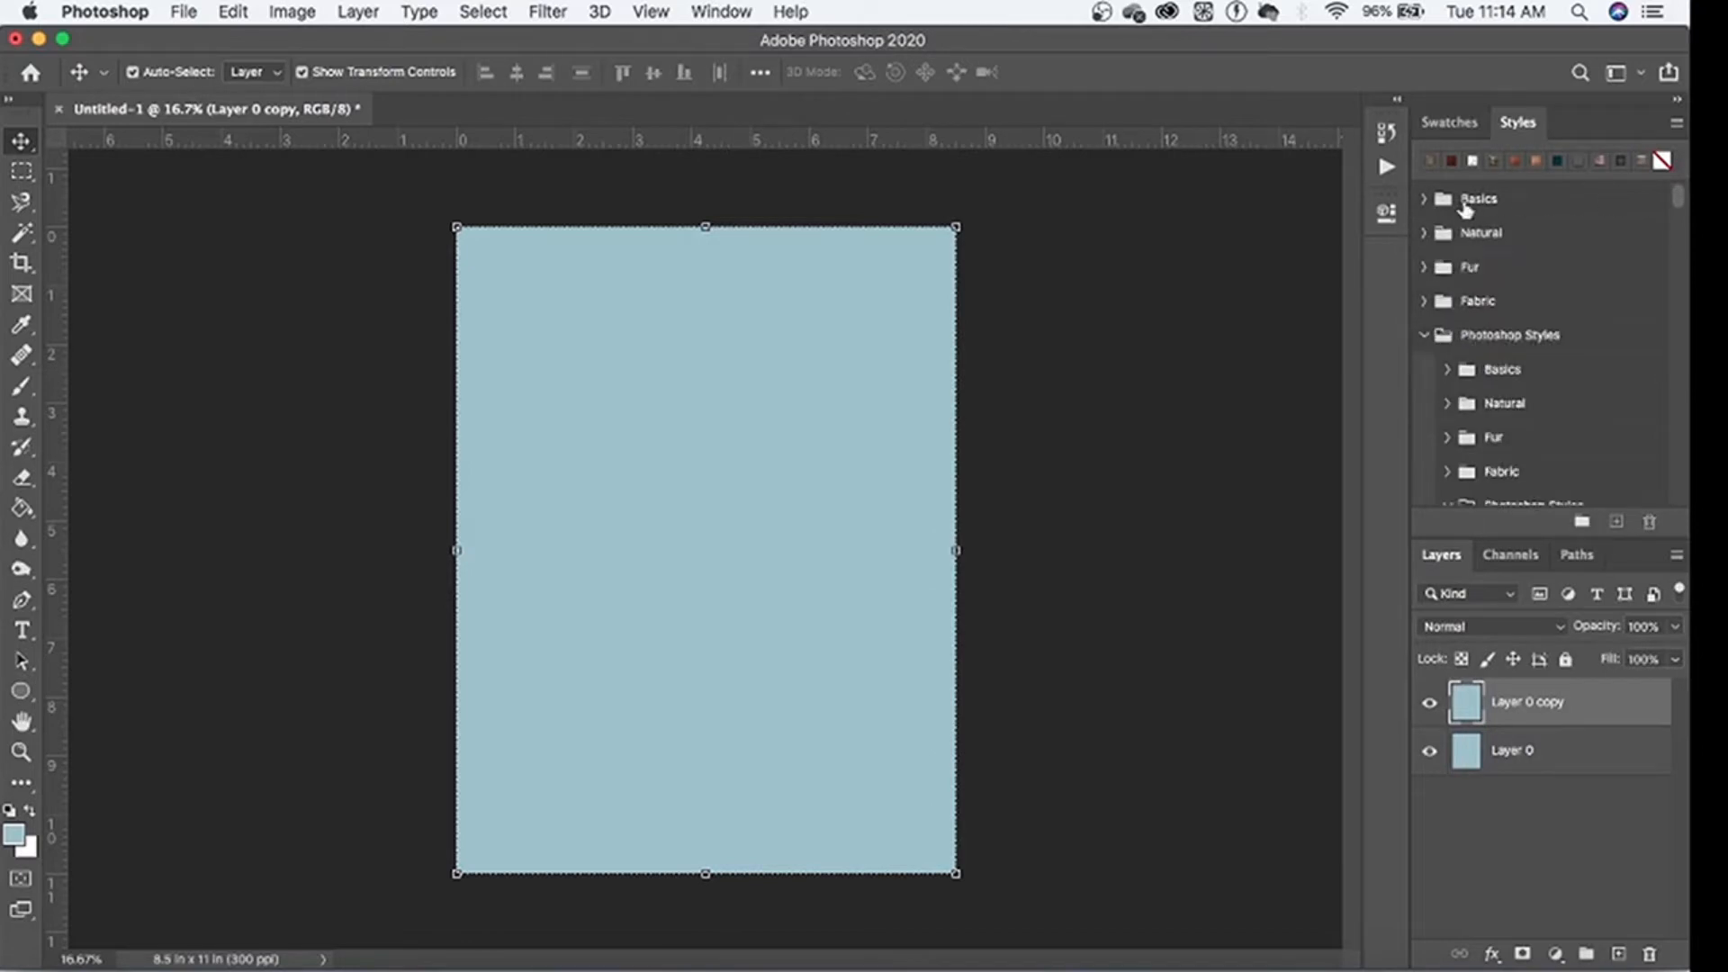
scroll(1484, 401, down, 5)
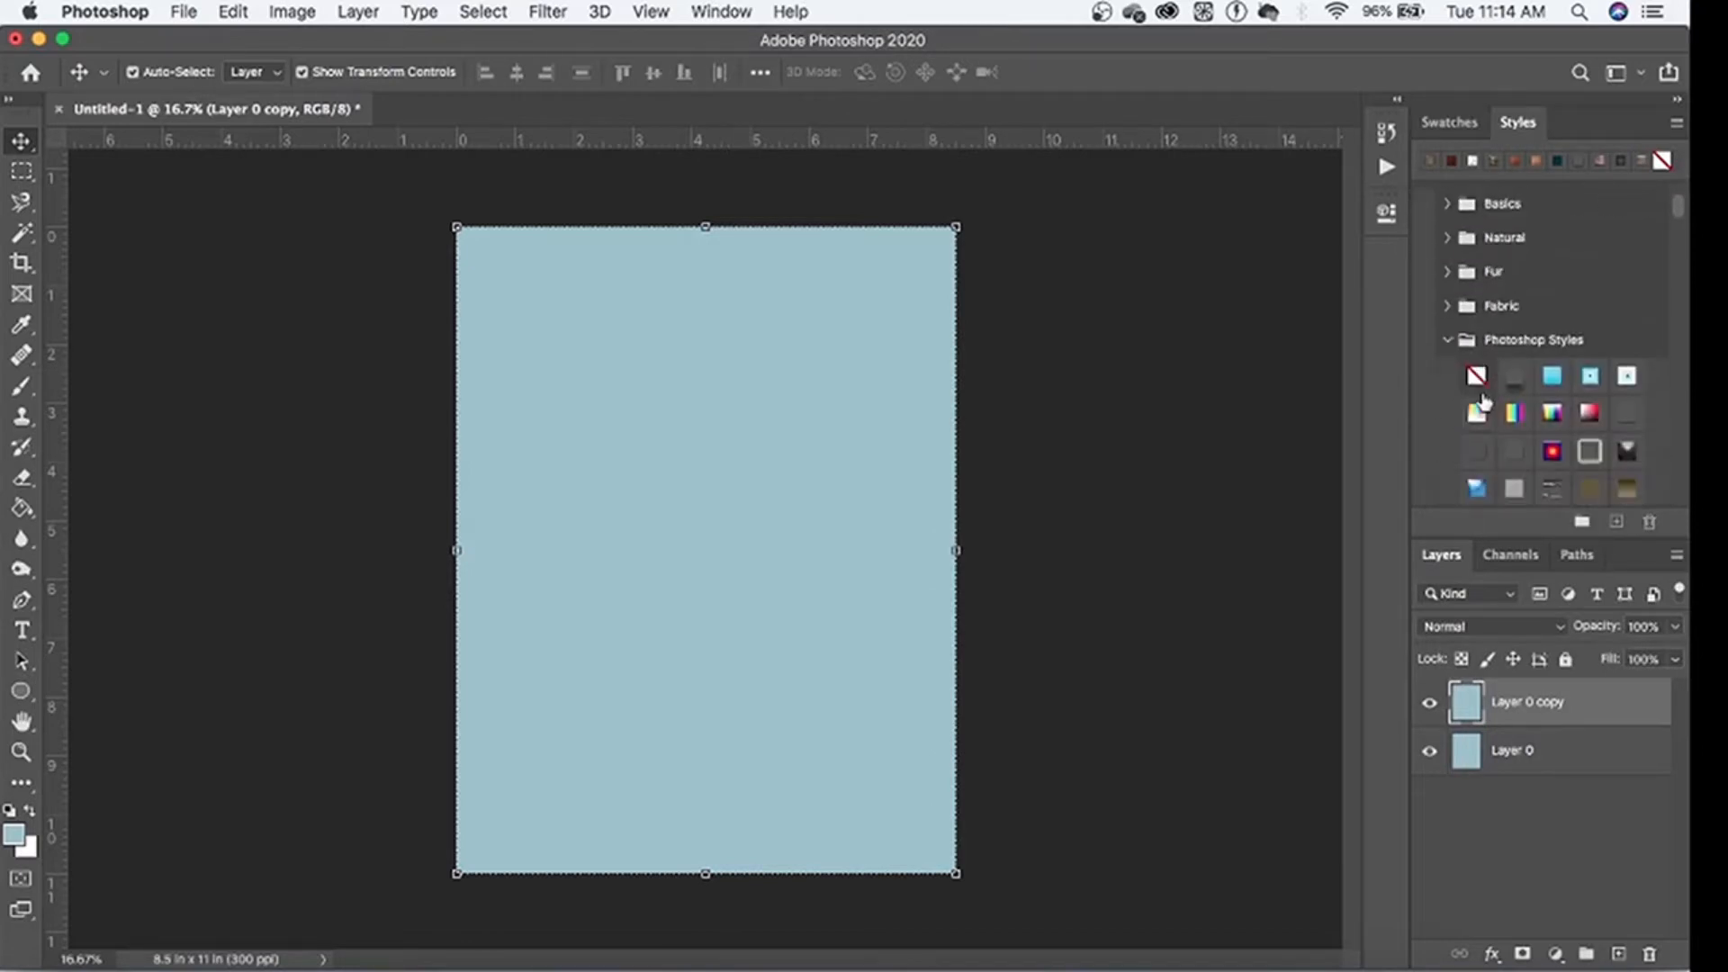
scroll(1484, 401, down, 10)
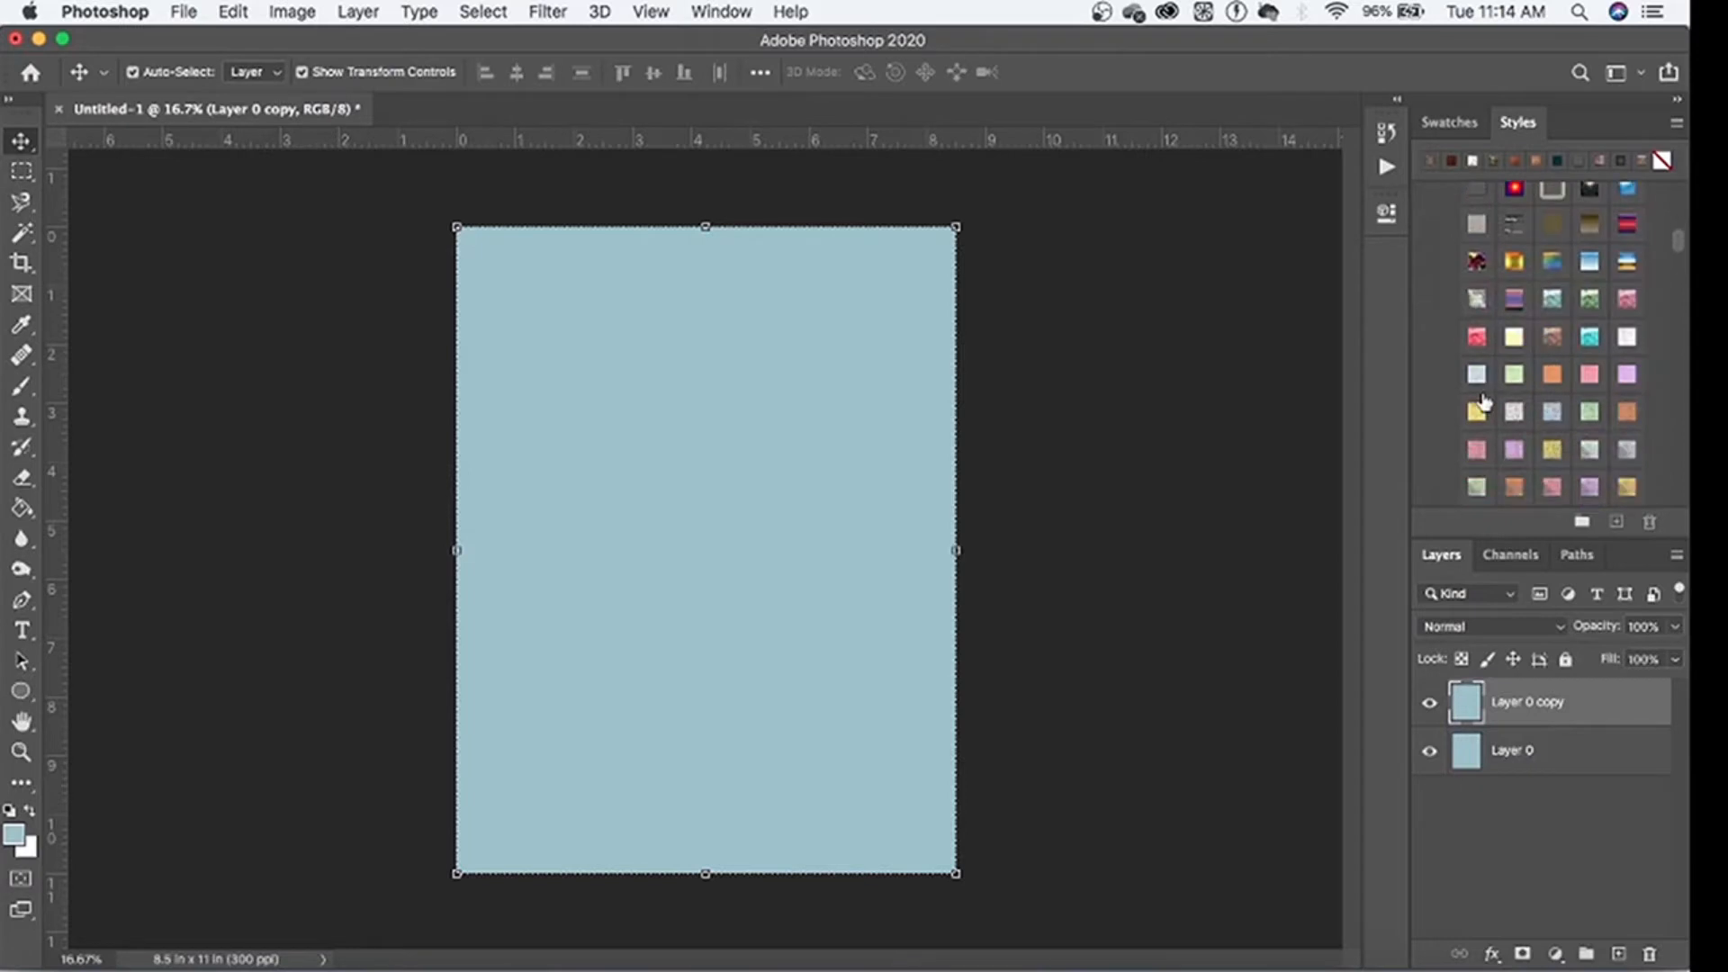
scroll(1484, 402, down, 10)
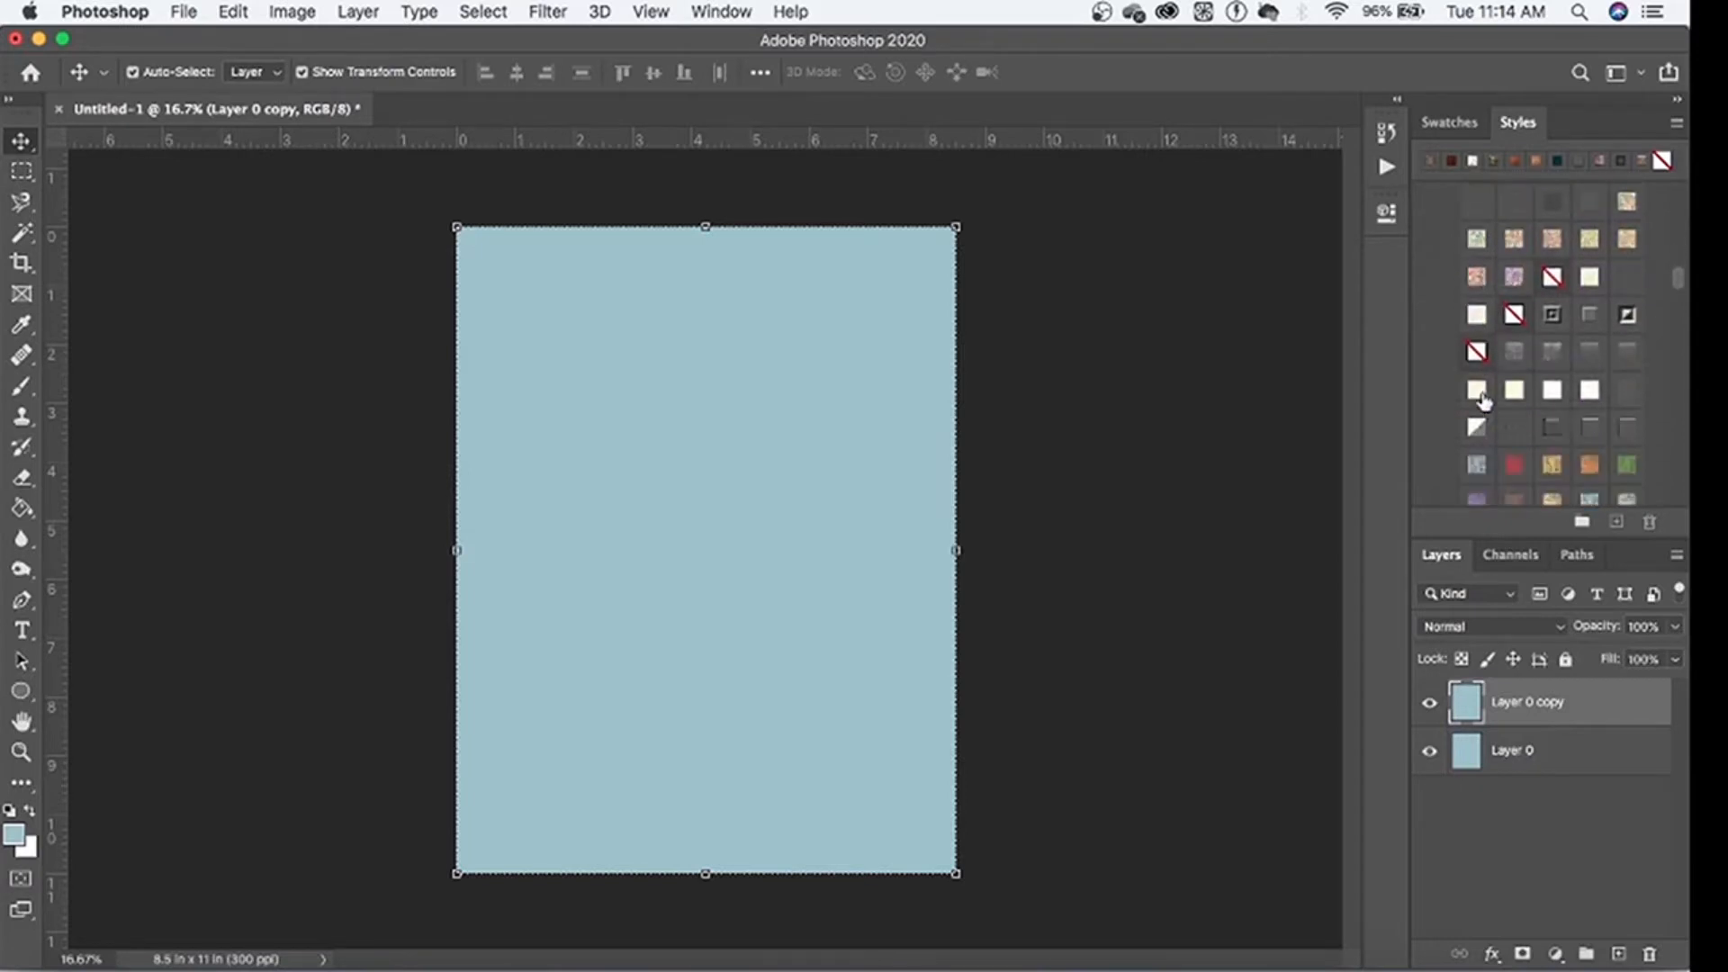
scroll(1484, 401, down, 10)
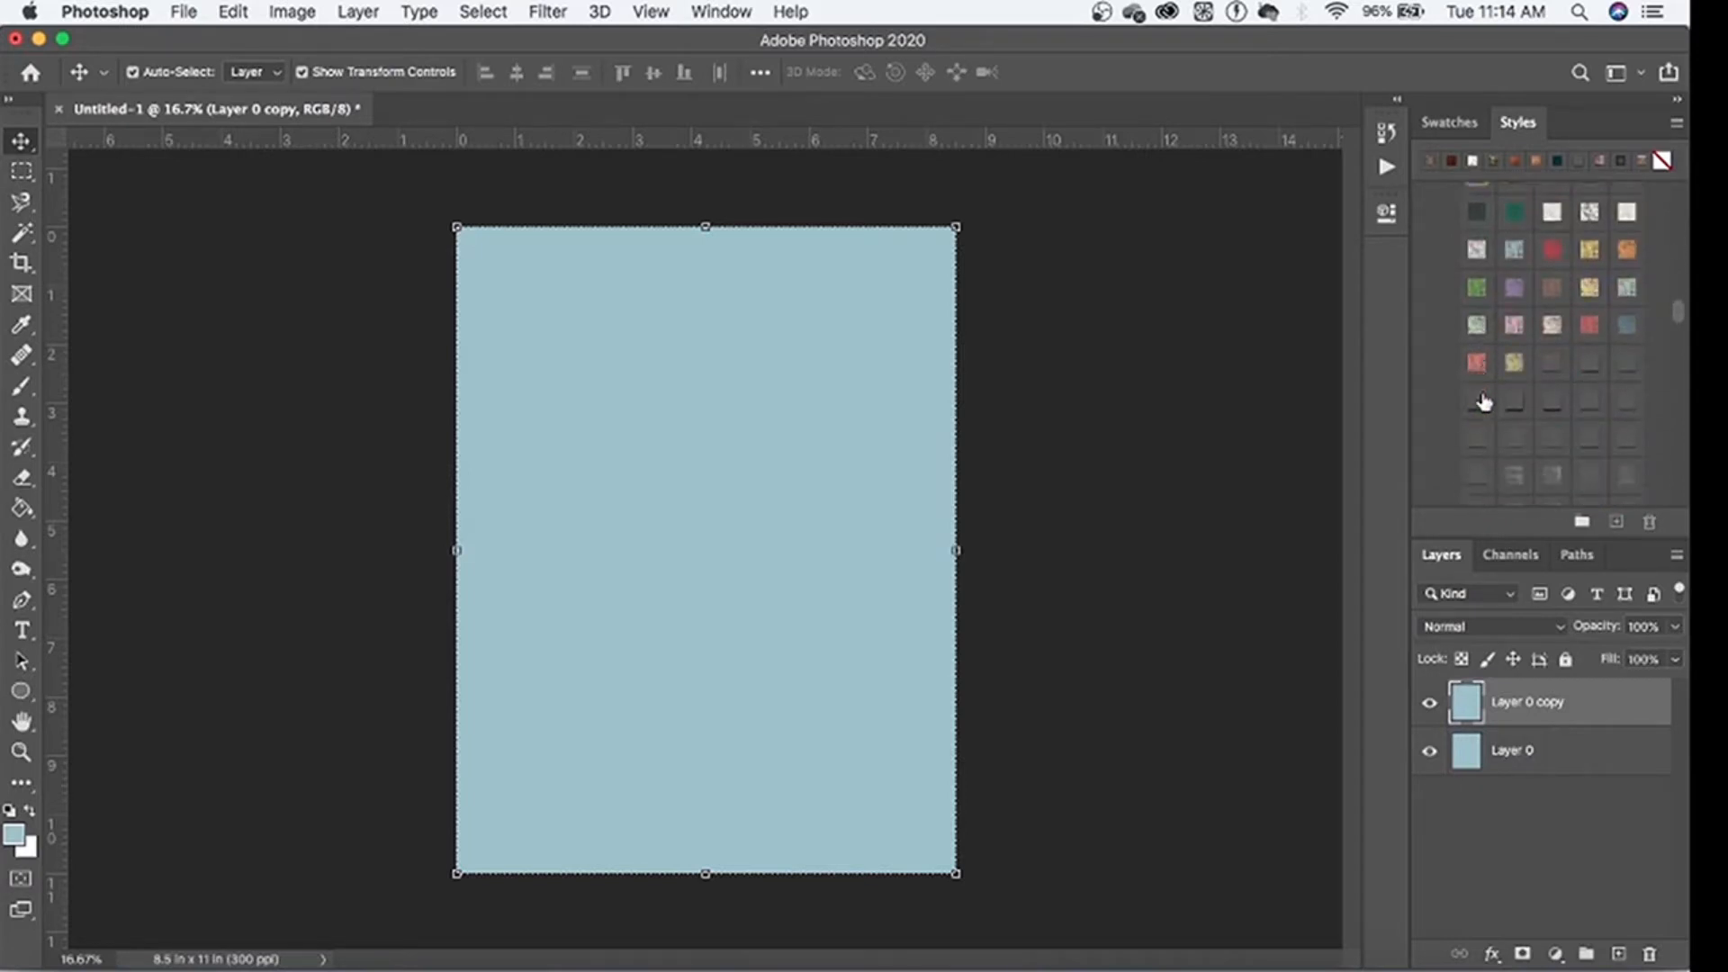
scroll(1484, 401, down, 5)
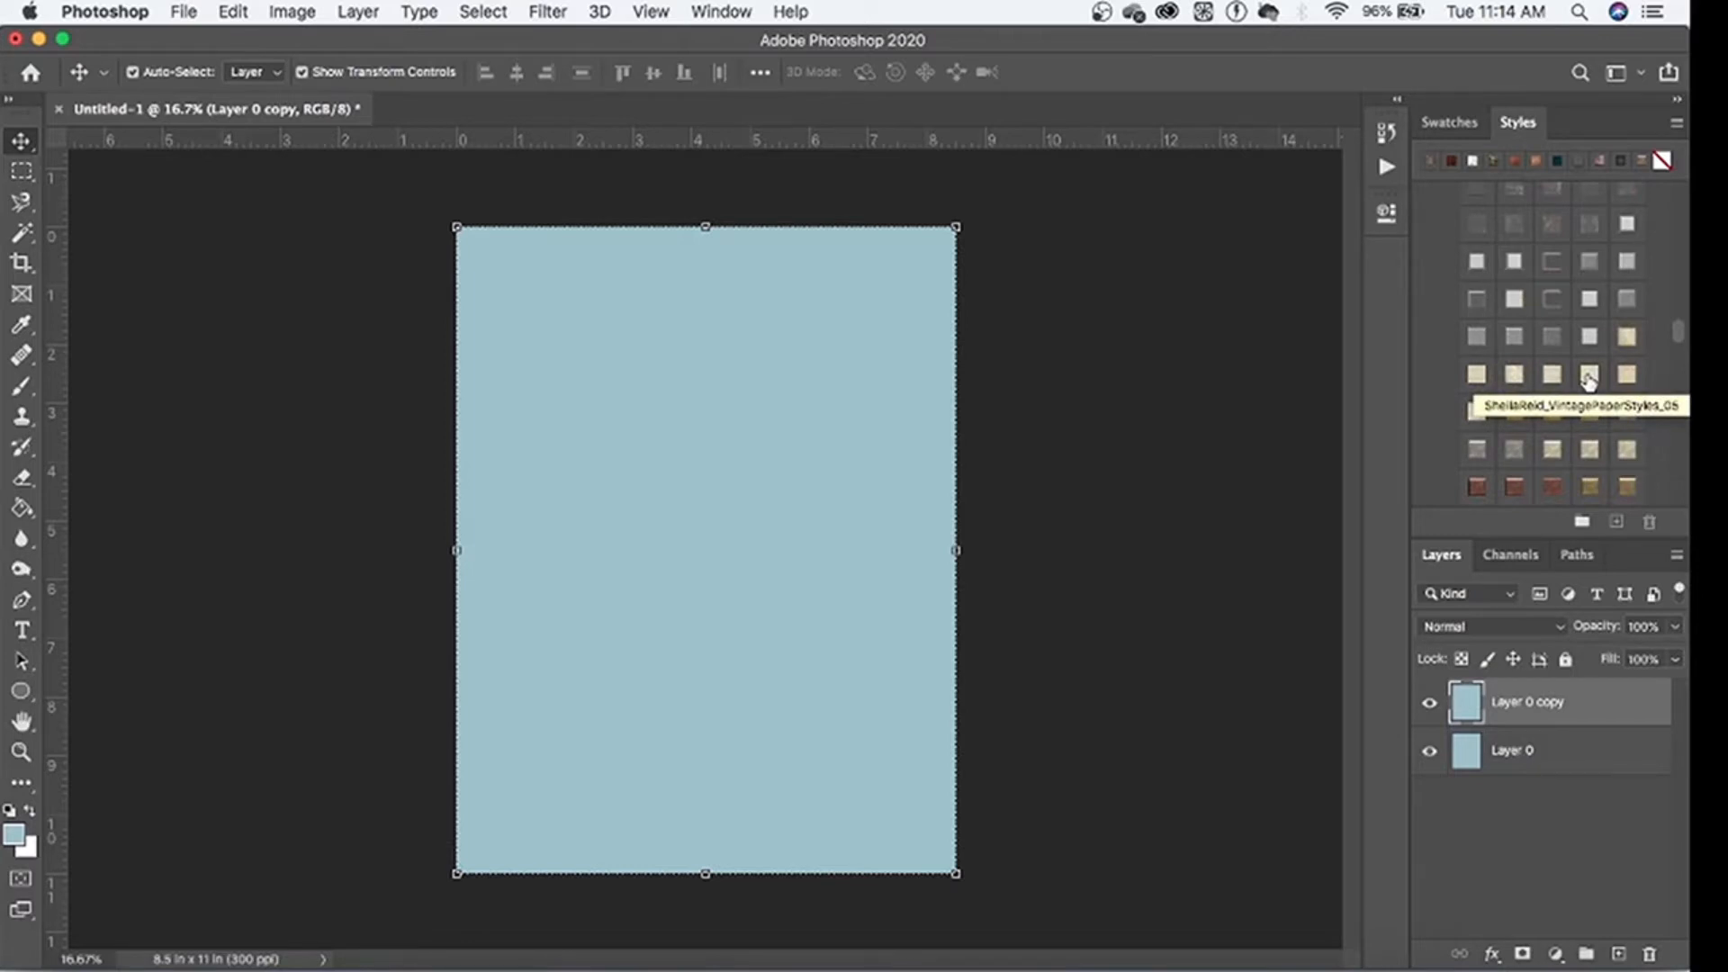
click(1588, 376)
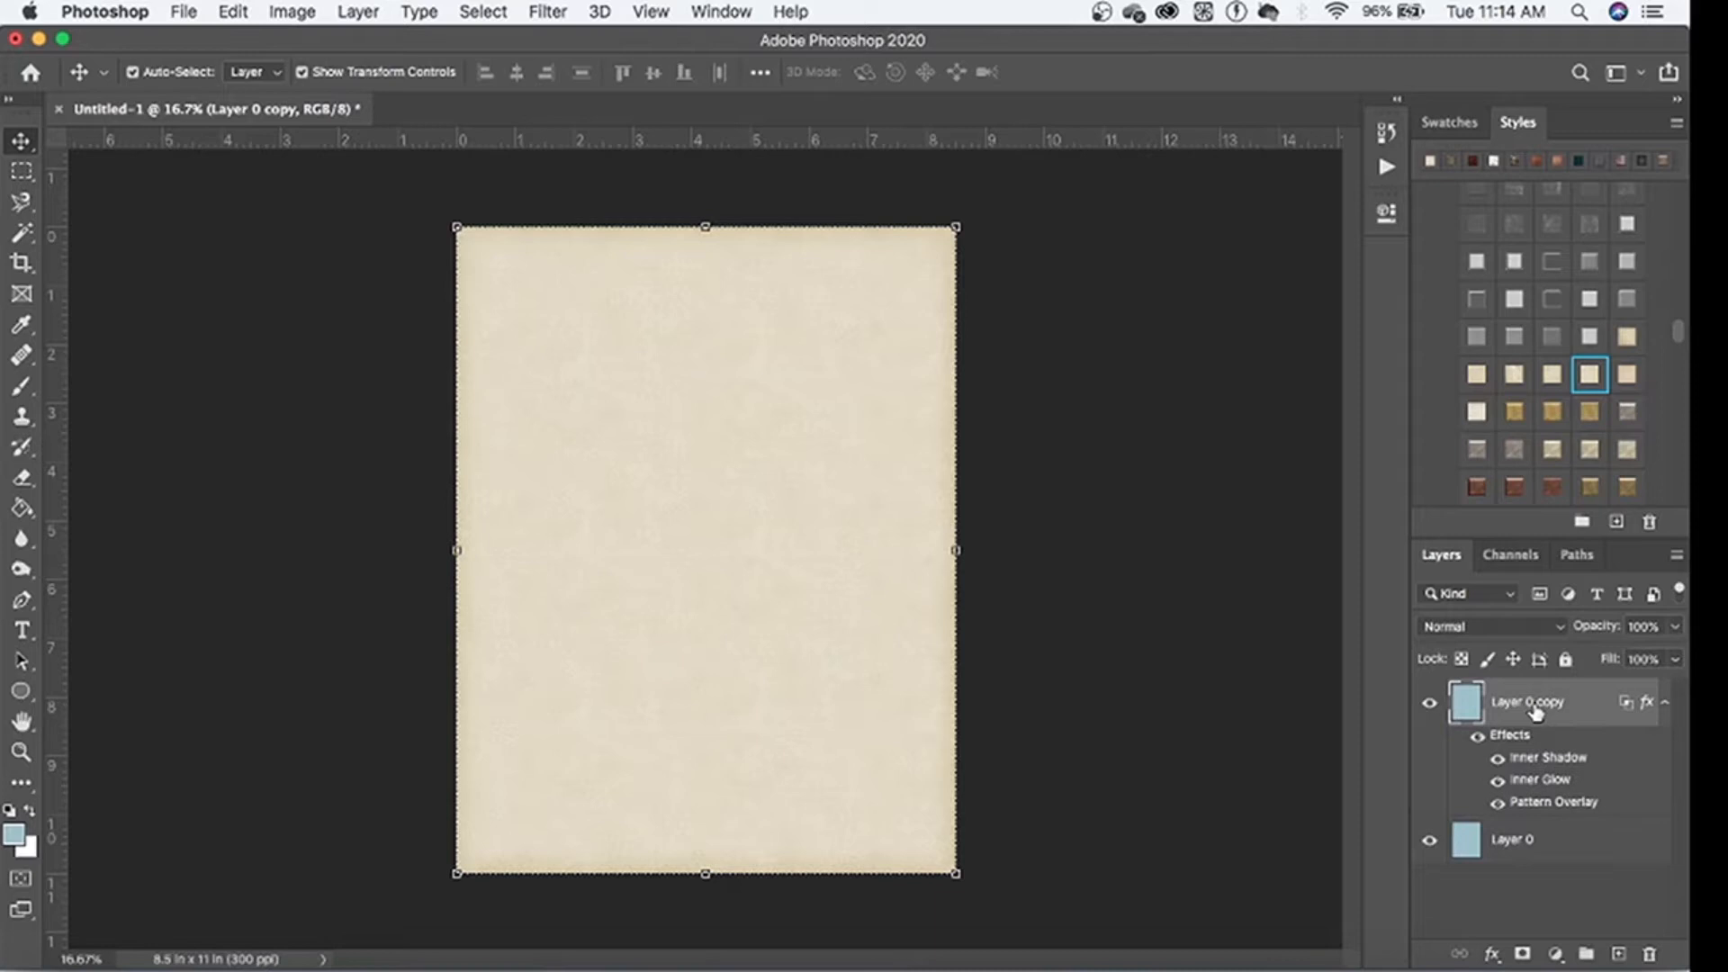
right_click(1535, 711)
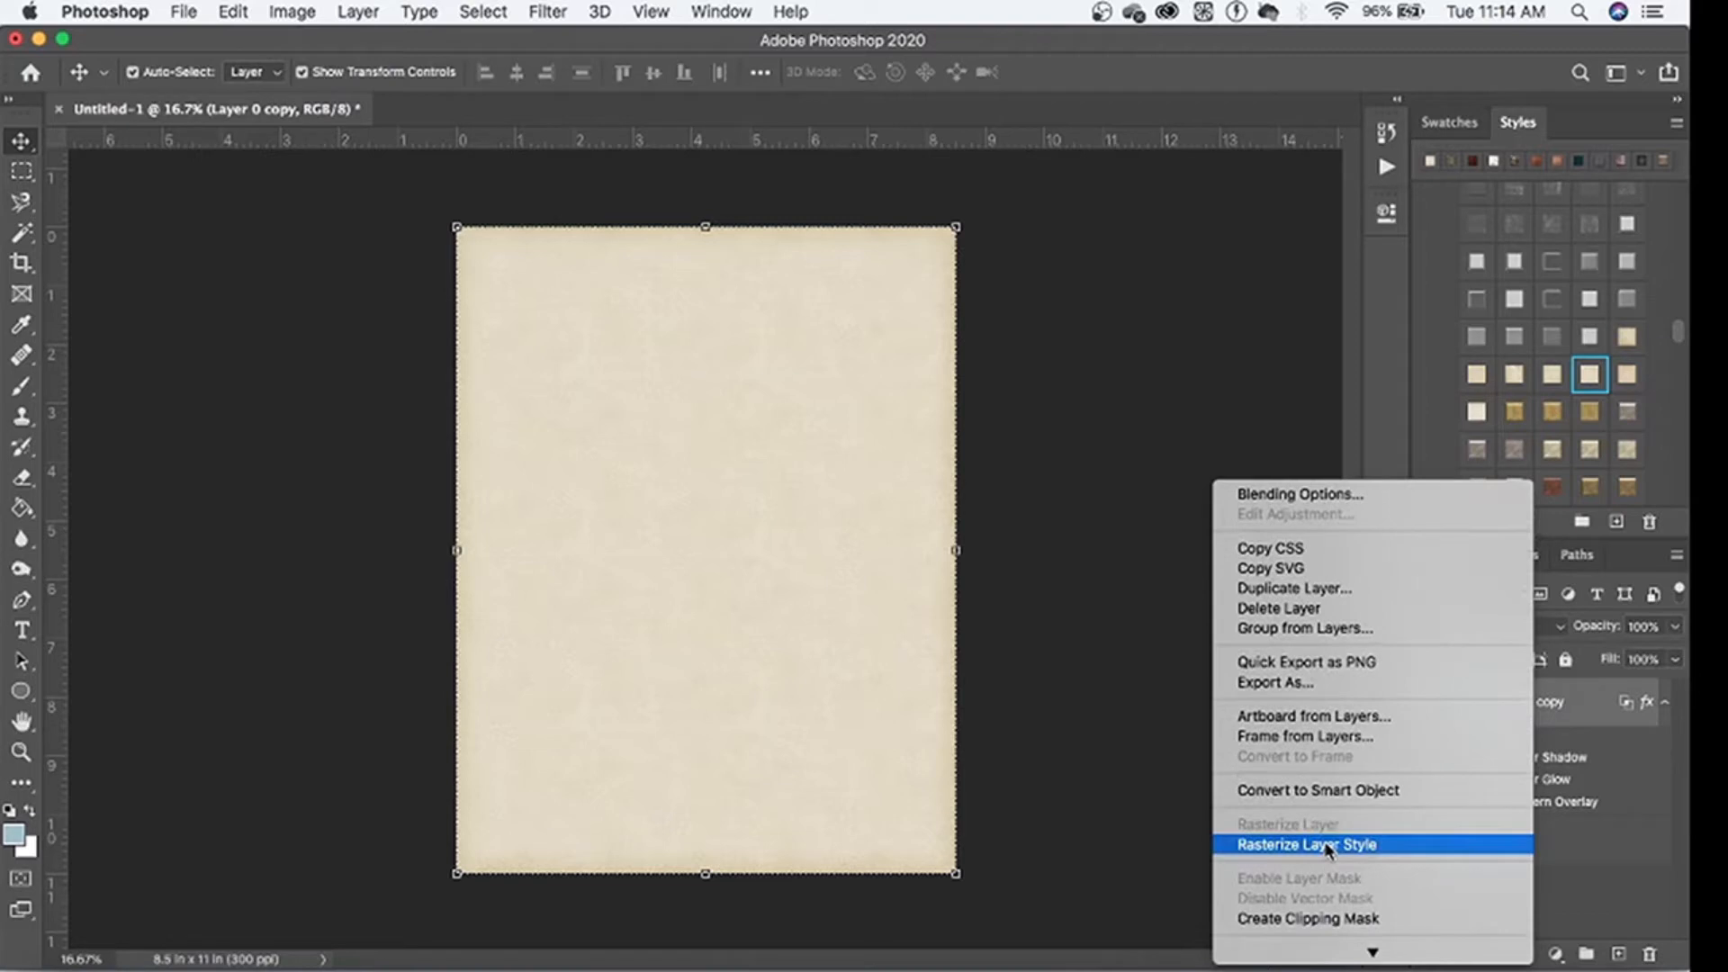
click(1328, 846)
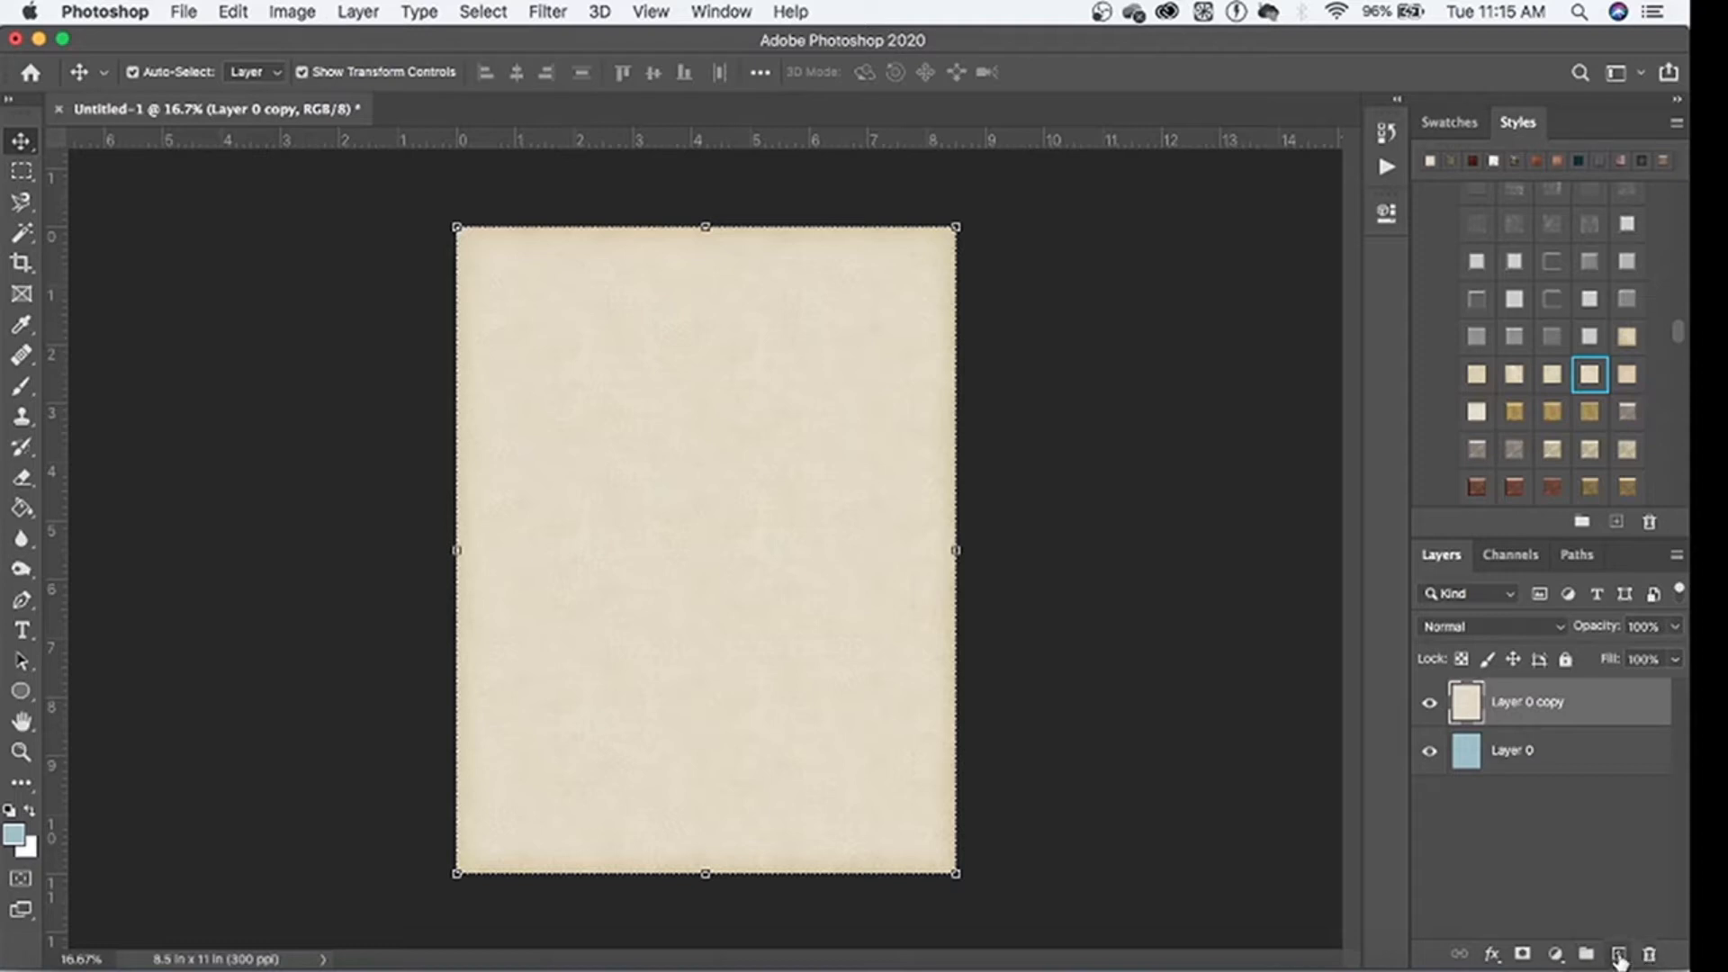
Step: Add a new empty layer named Layer 1 above the vintage paper layer, with Normal mode and 100% opacity
click(483, 11)
mouse_move(362, 11)
mouse_move(484, 37)
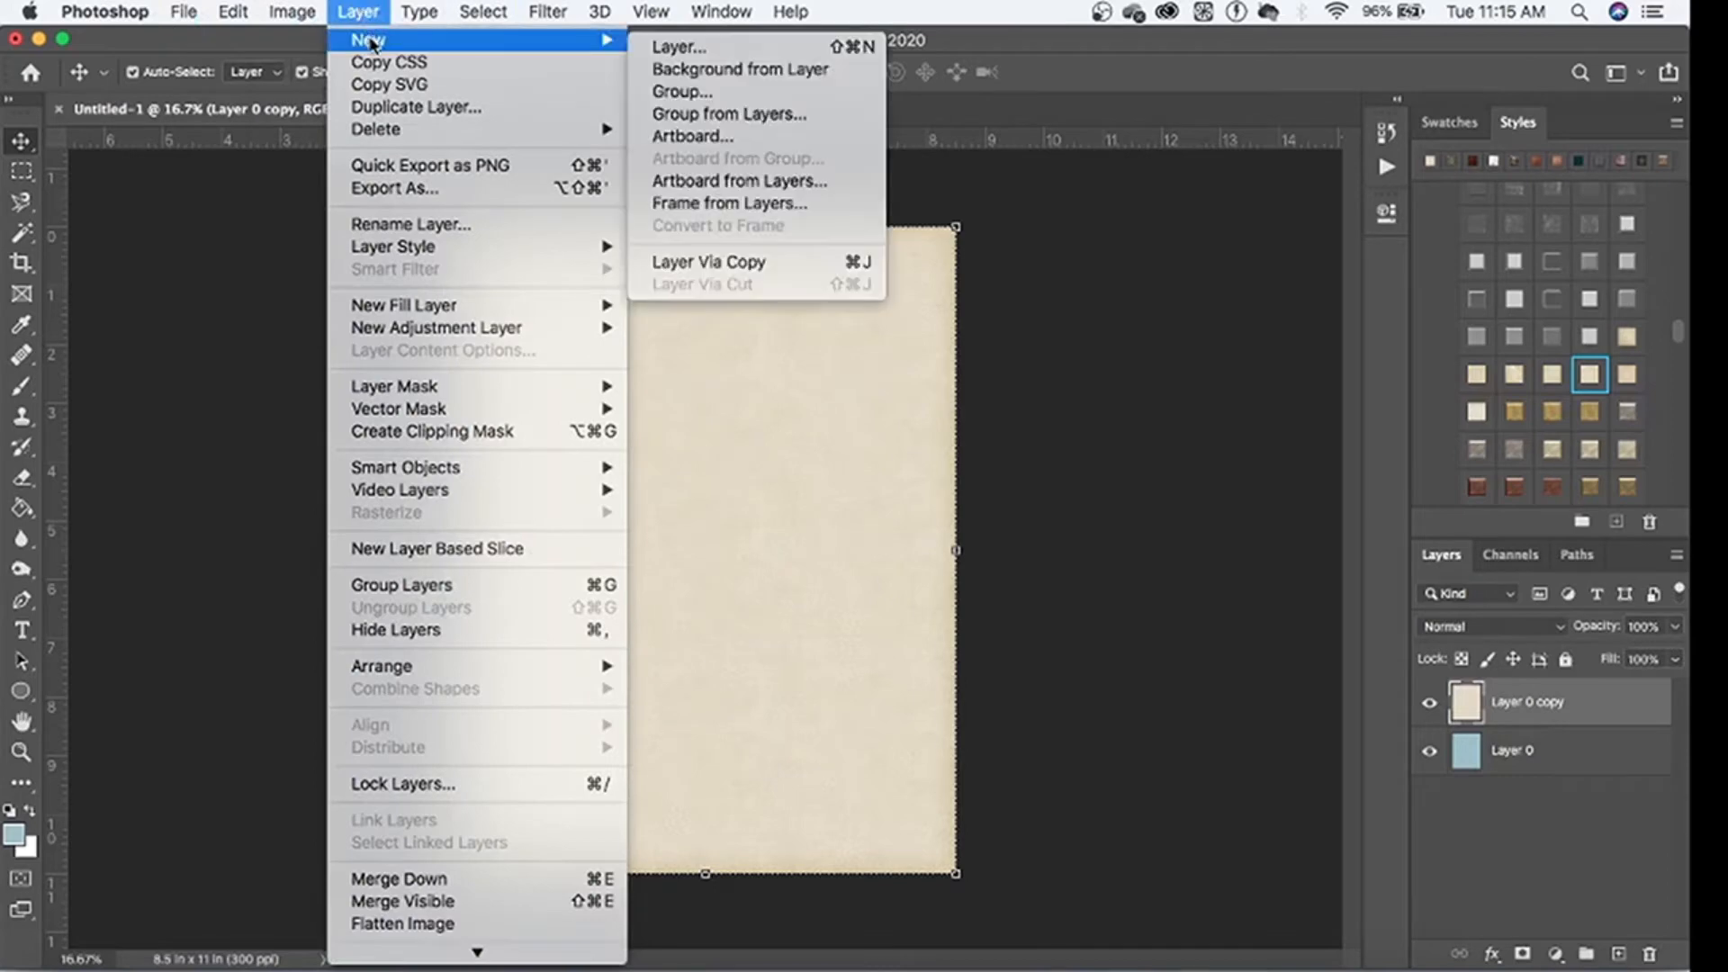
click(679, 48)
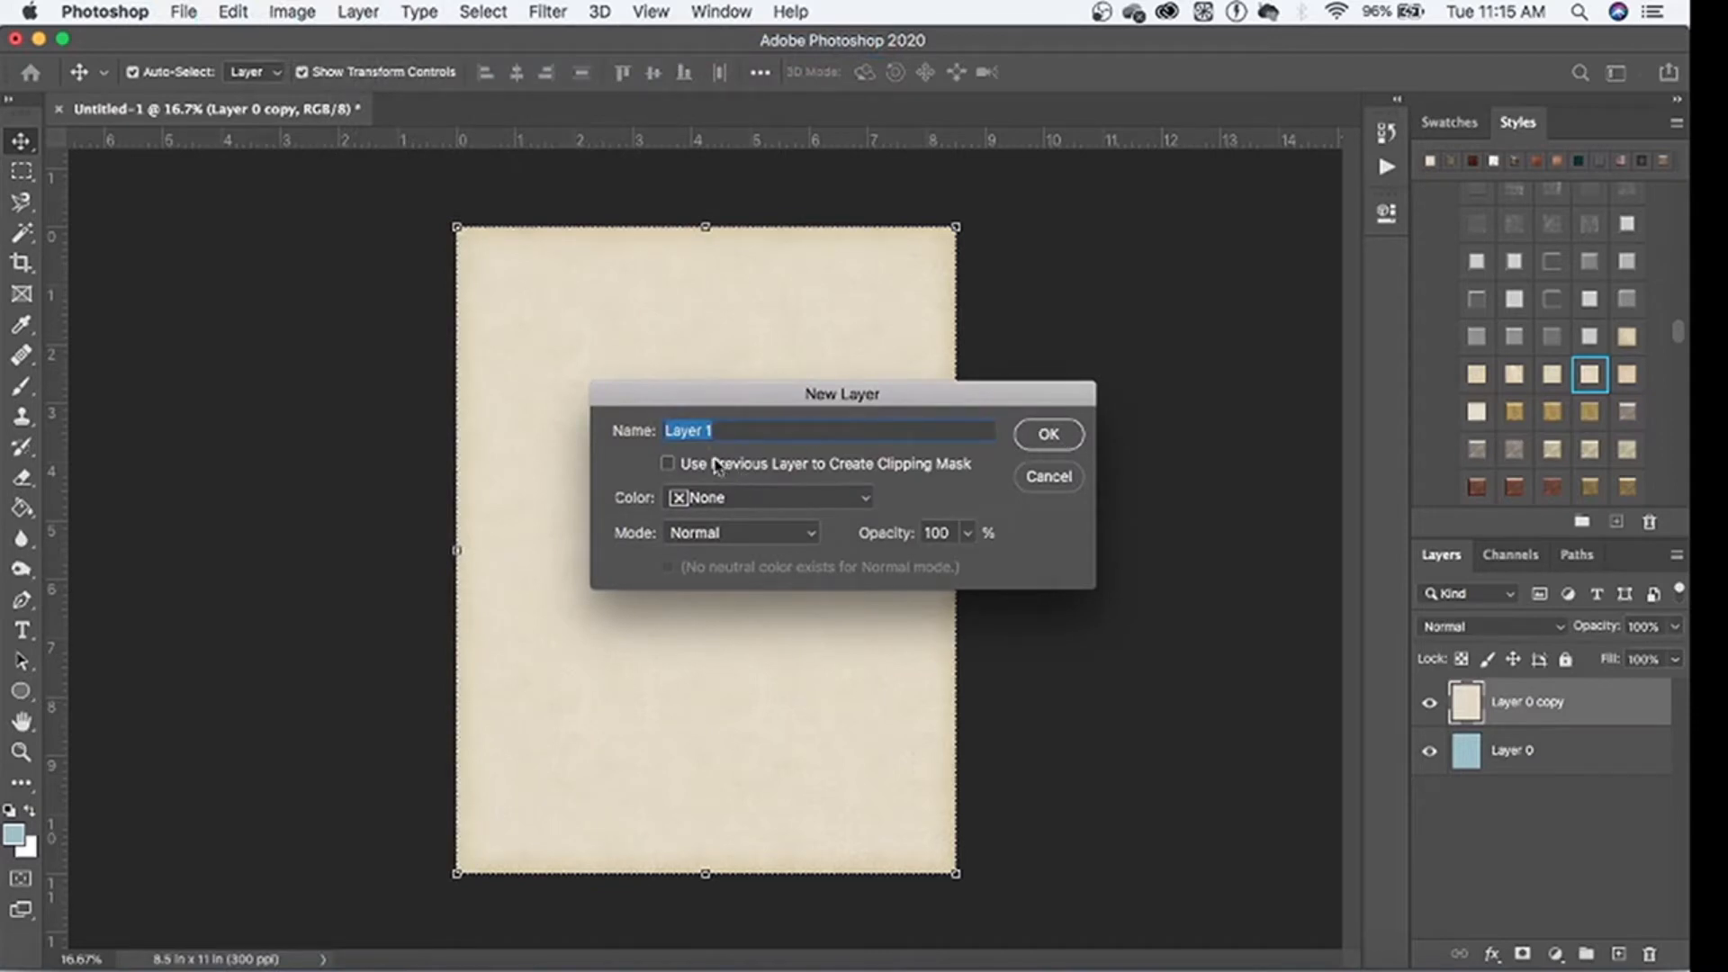
click(1053, 437)
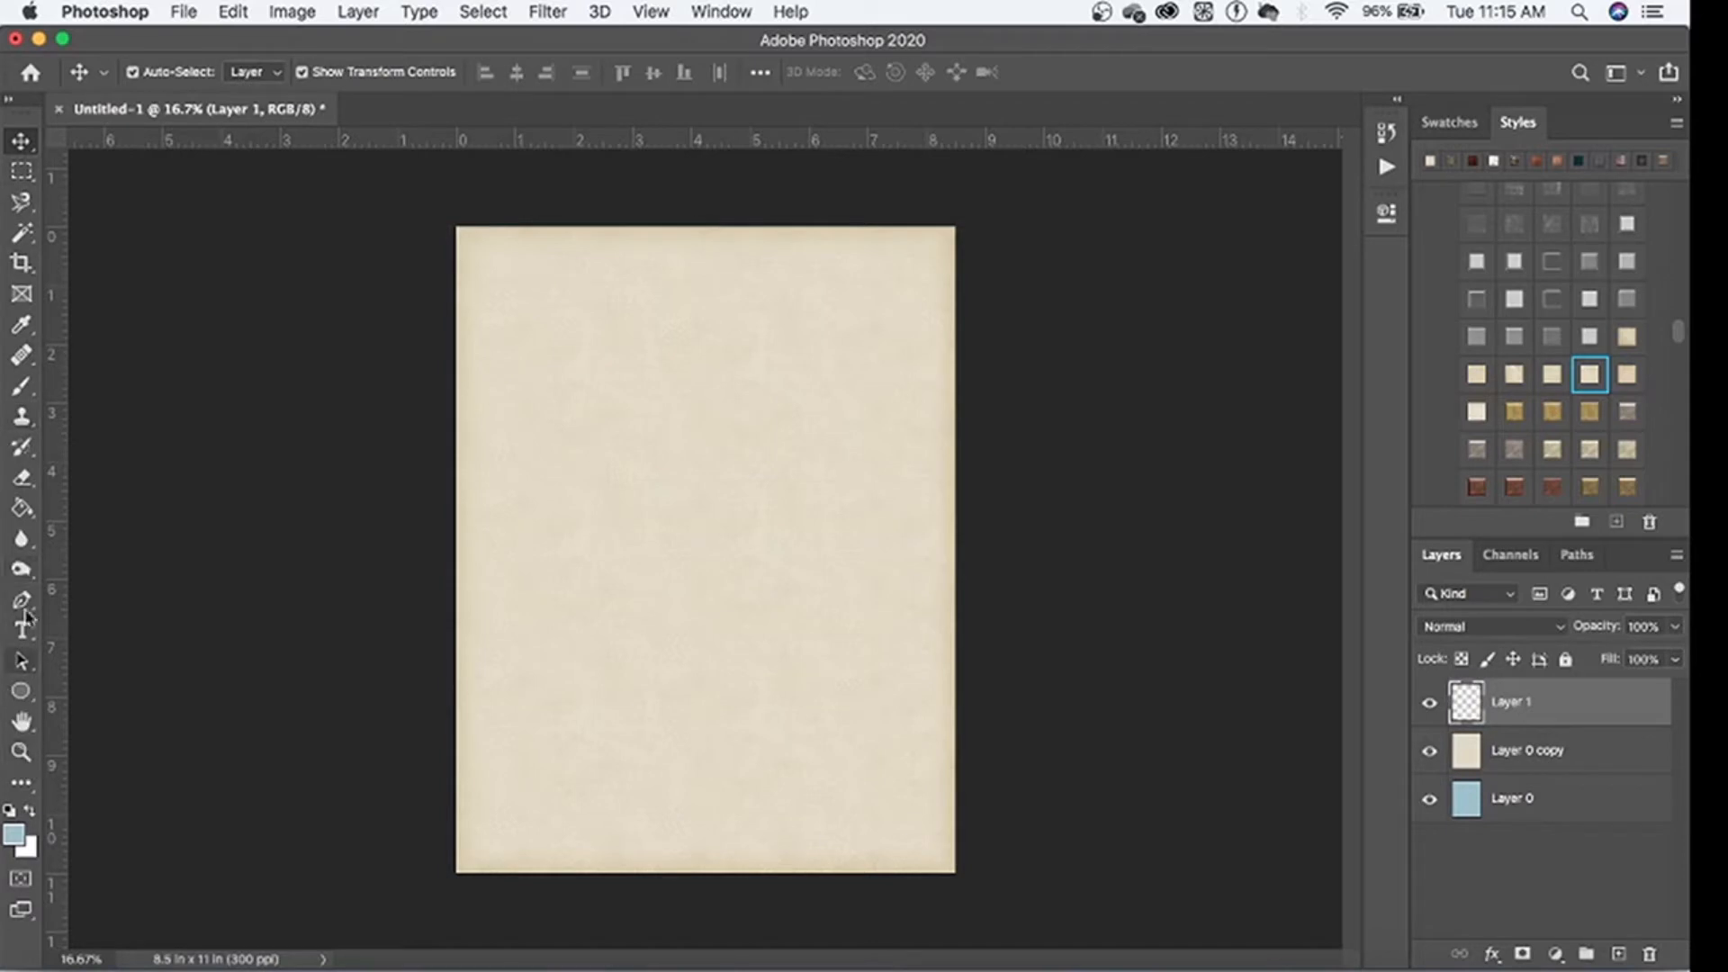
Step: Activate the Brush tool for painting on Layer 1
click(22, 390)
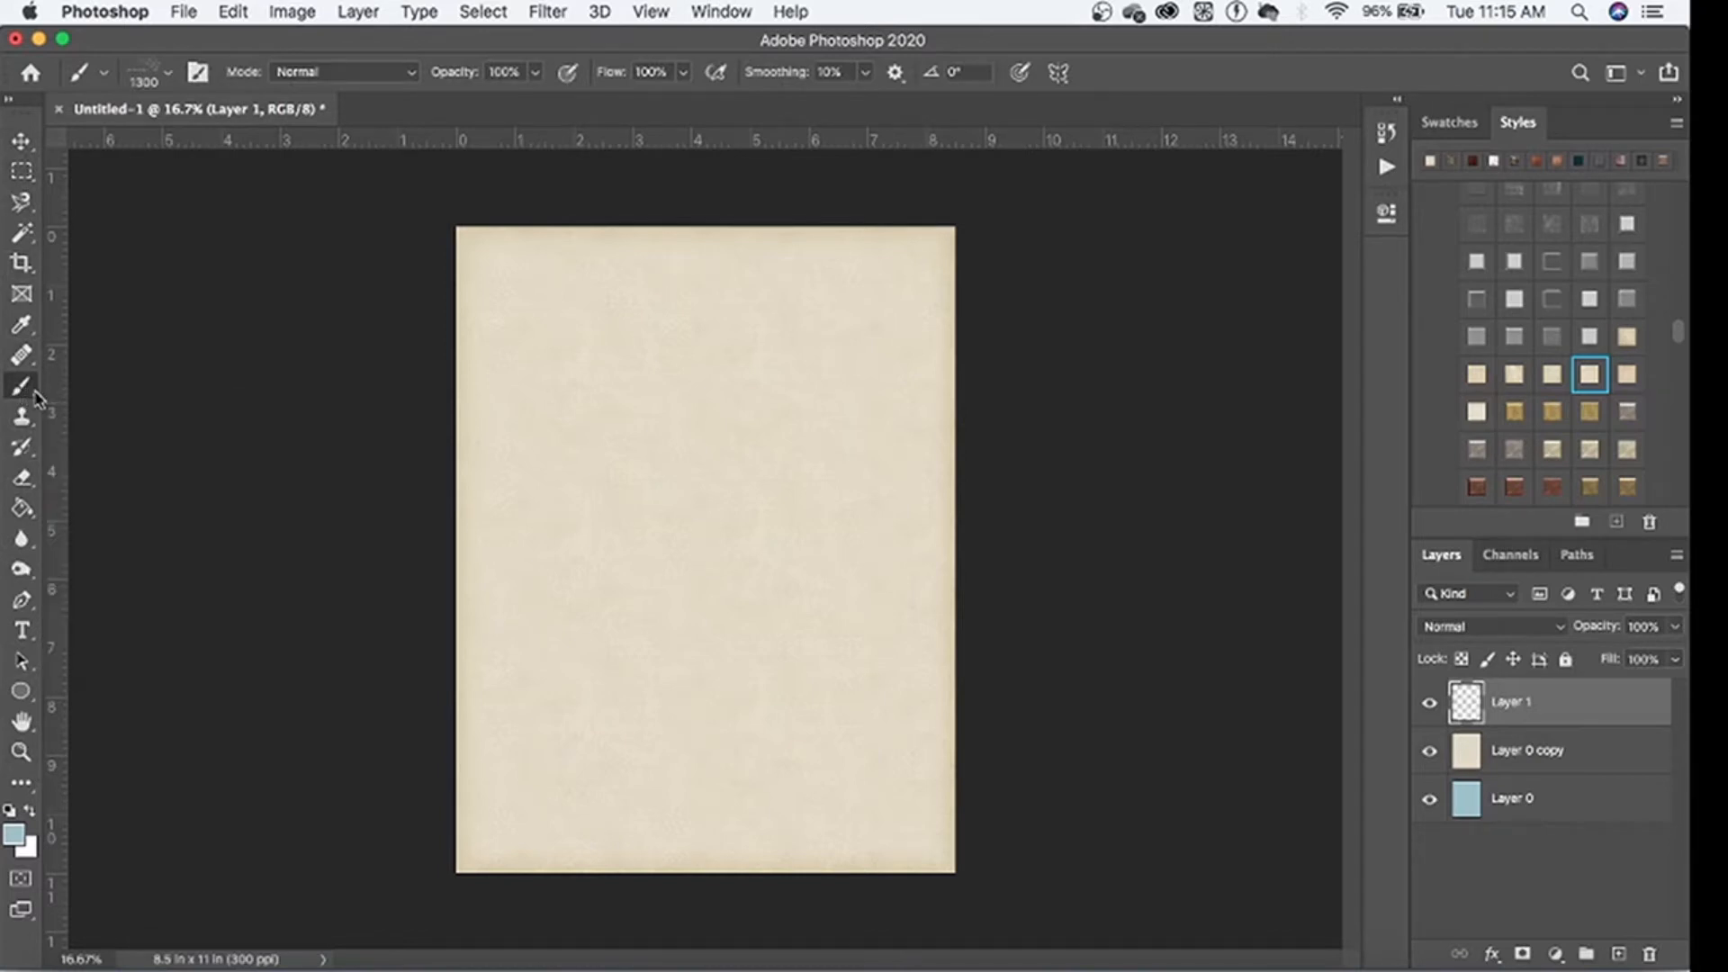
right_click(30, 393)
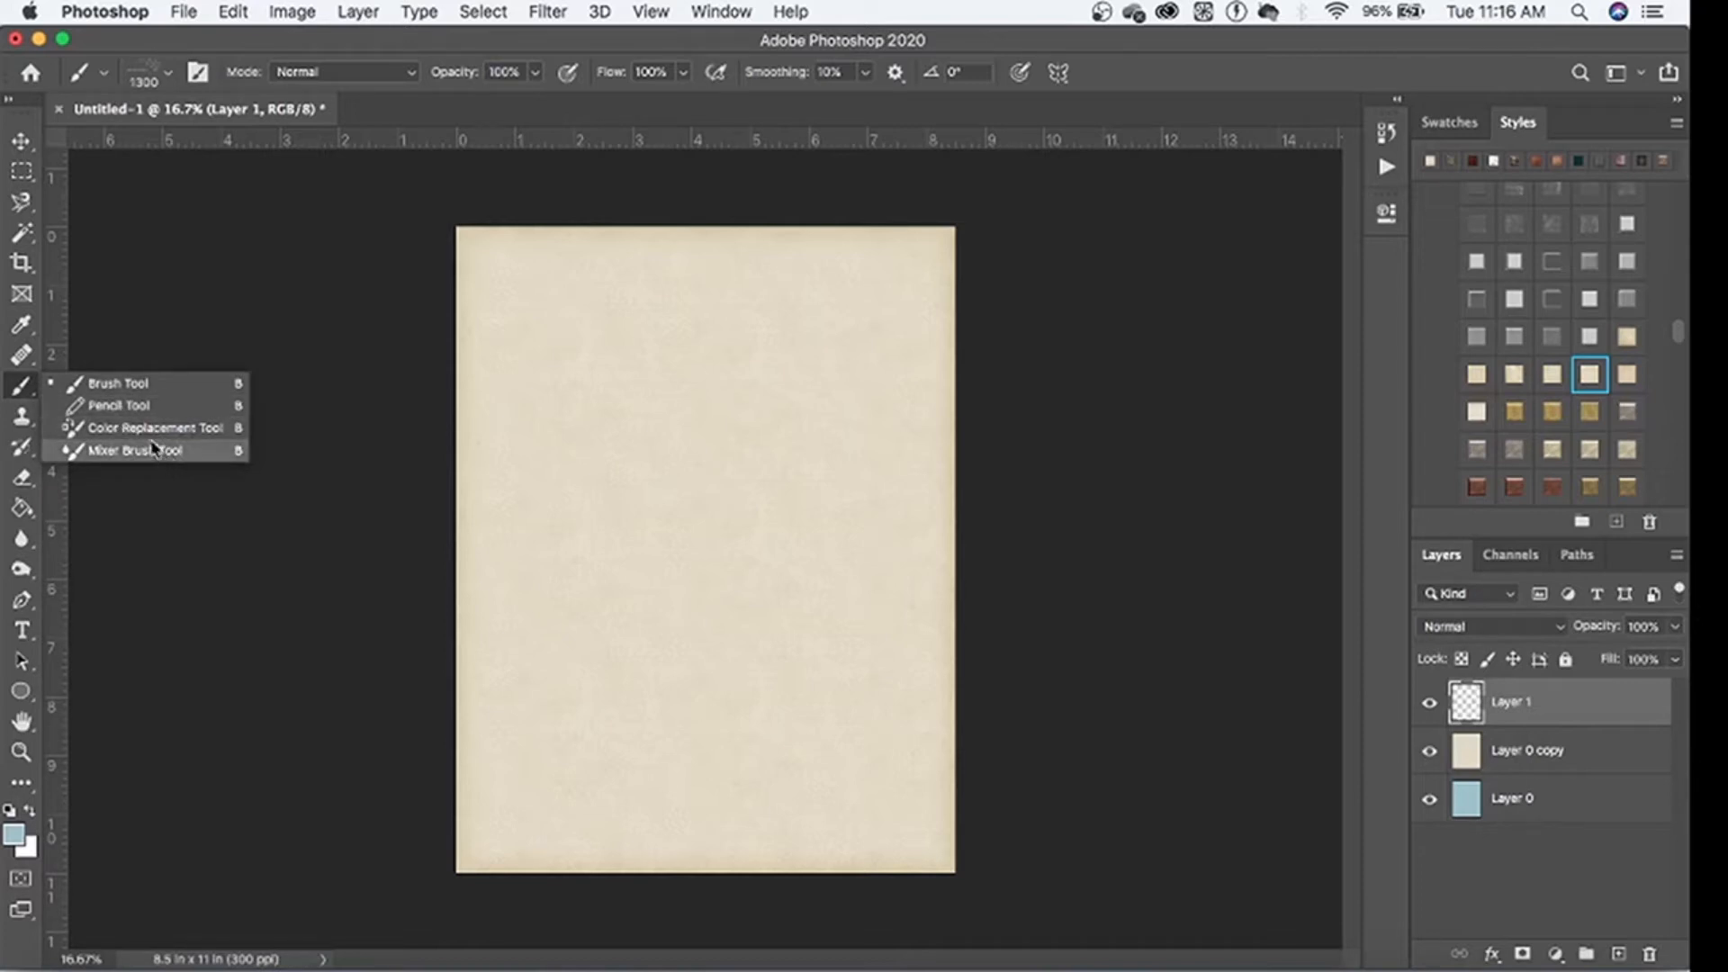
click(147, 389)
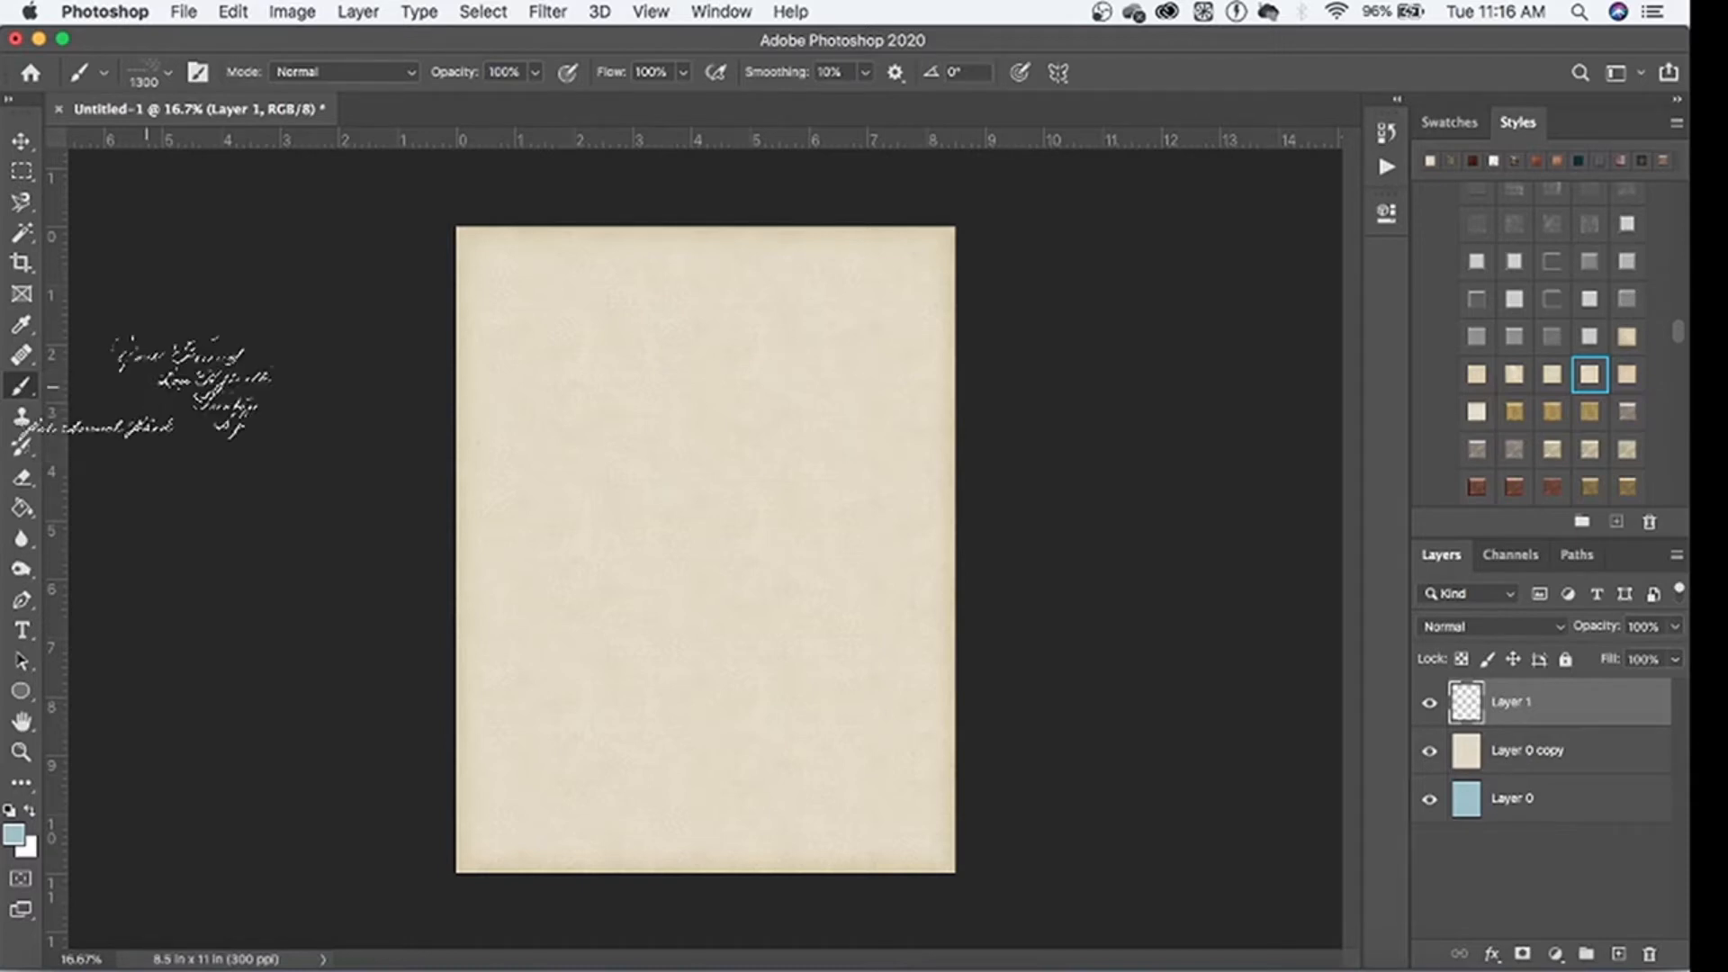
Step: Browse the brush presets and expand the marisaL-paint spatter brushes folder
click(168, 74)
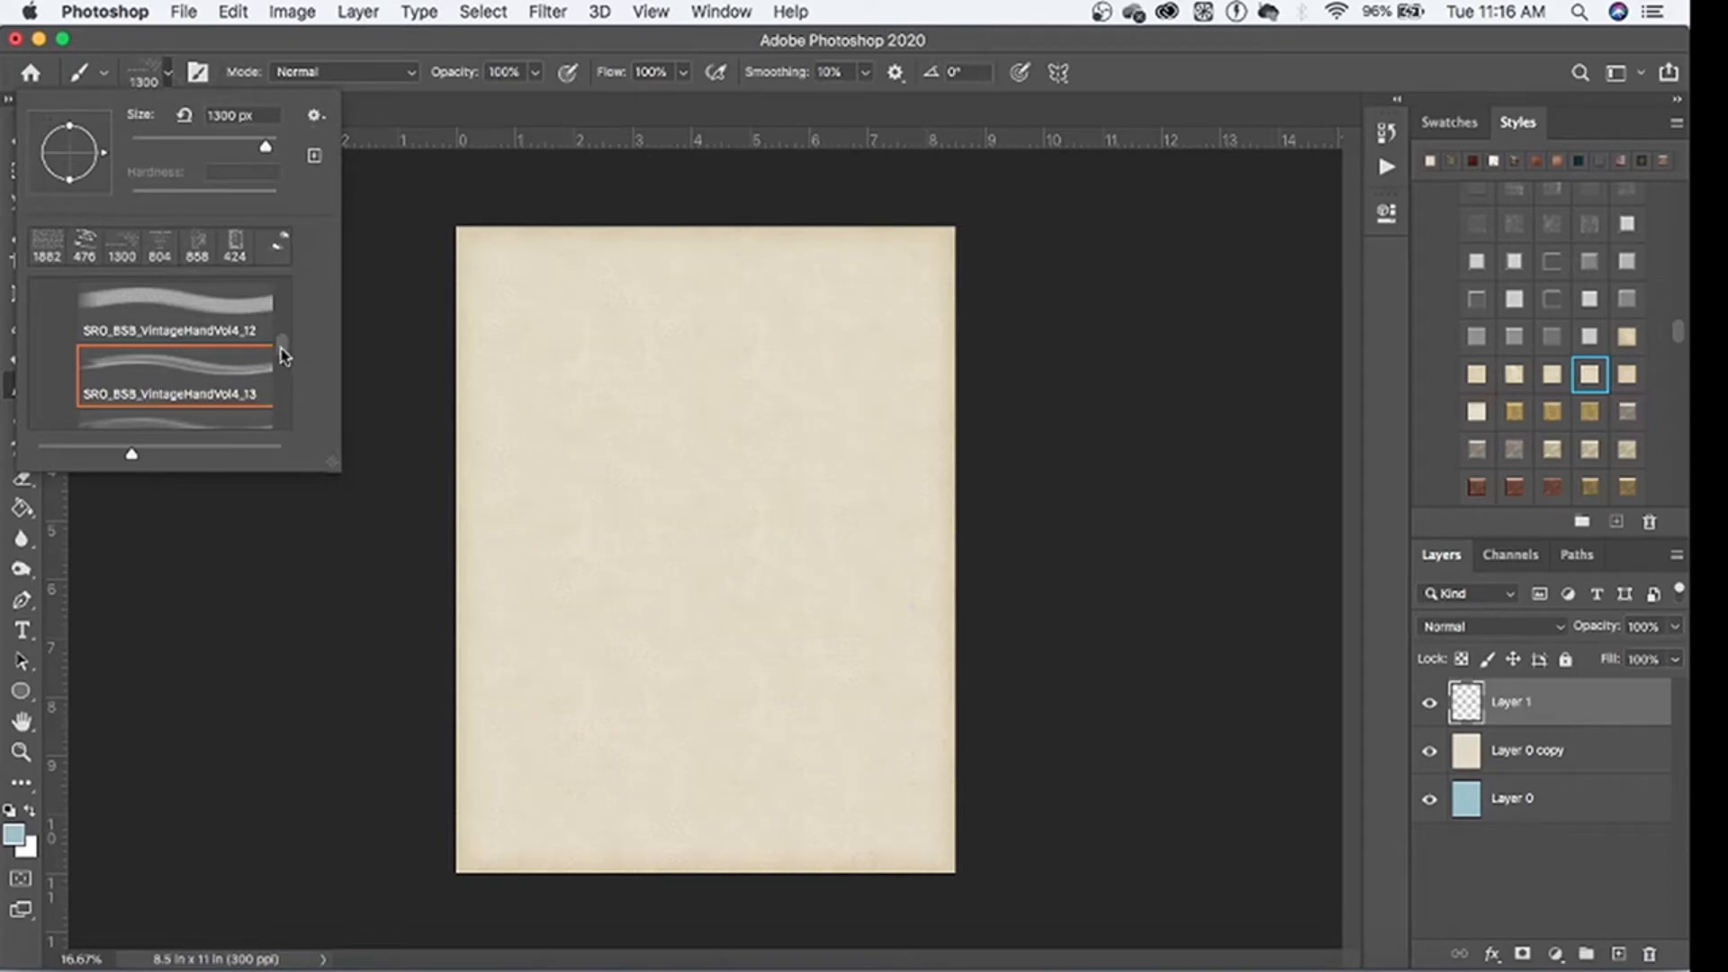
drag(282, 350, 285, 295)
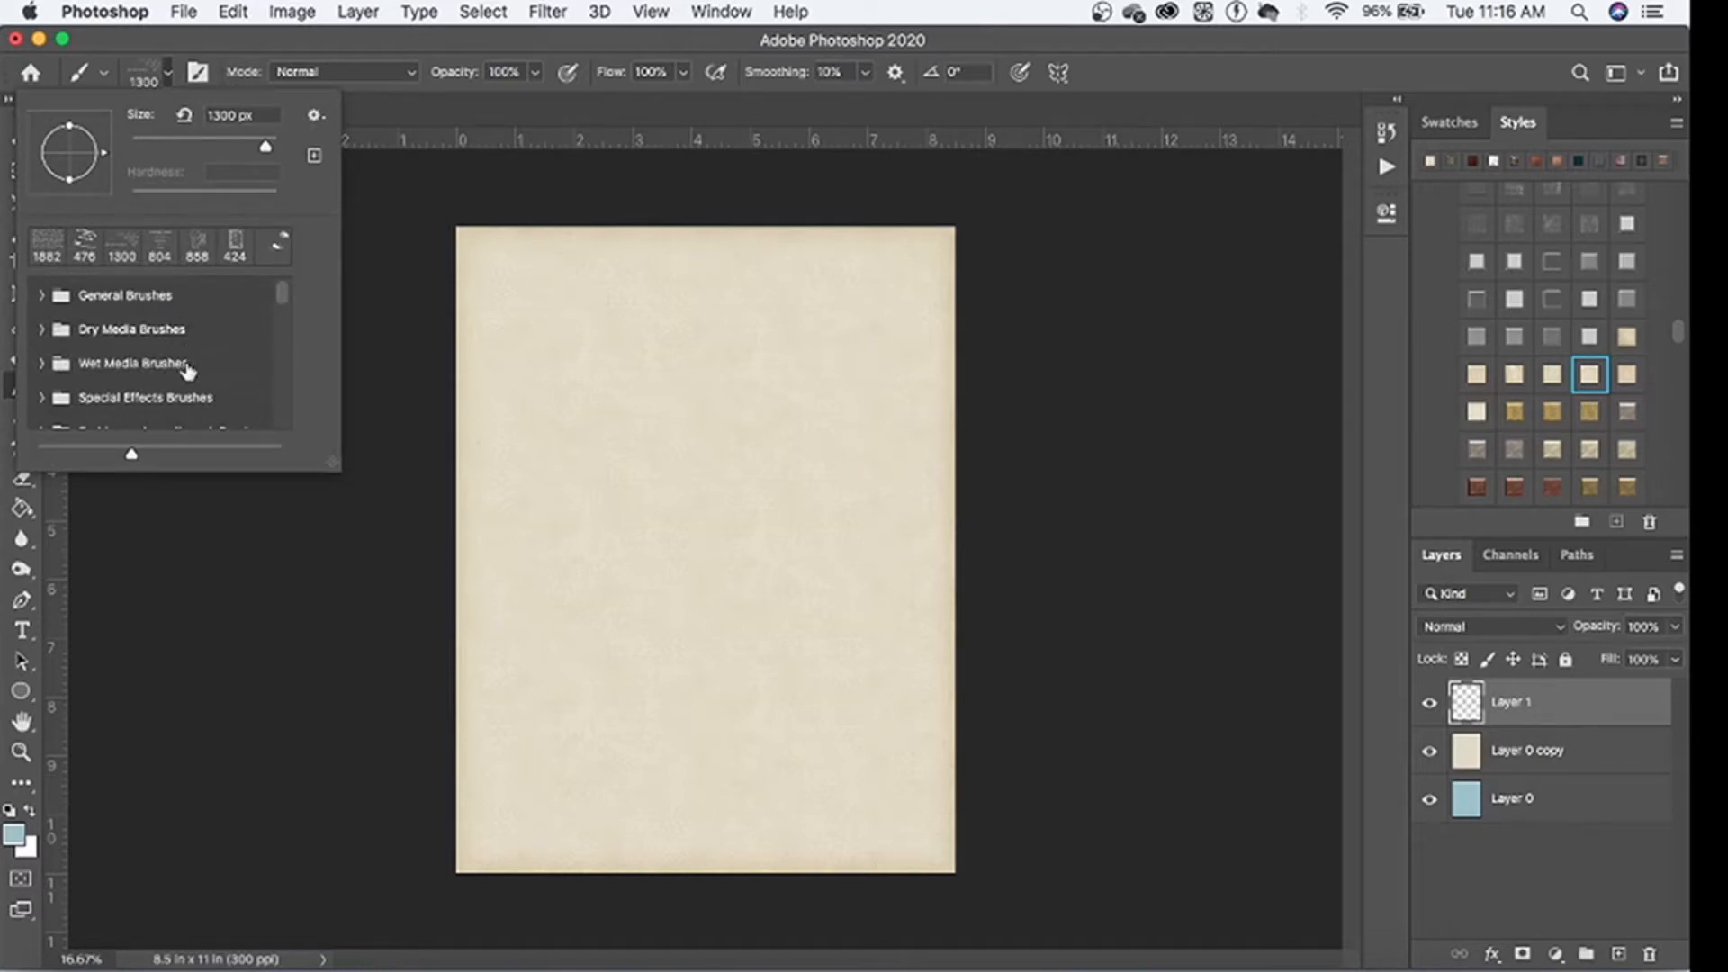
scroll(181, 367, down, 5)
scroll(187, 370, up, 3)
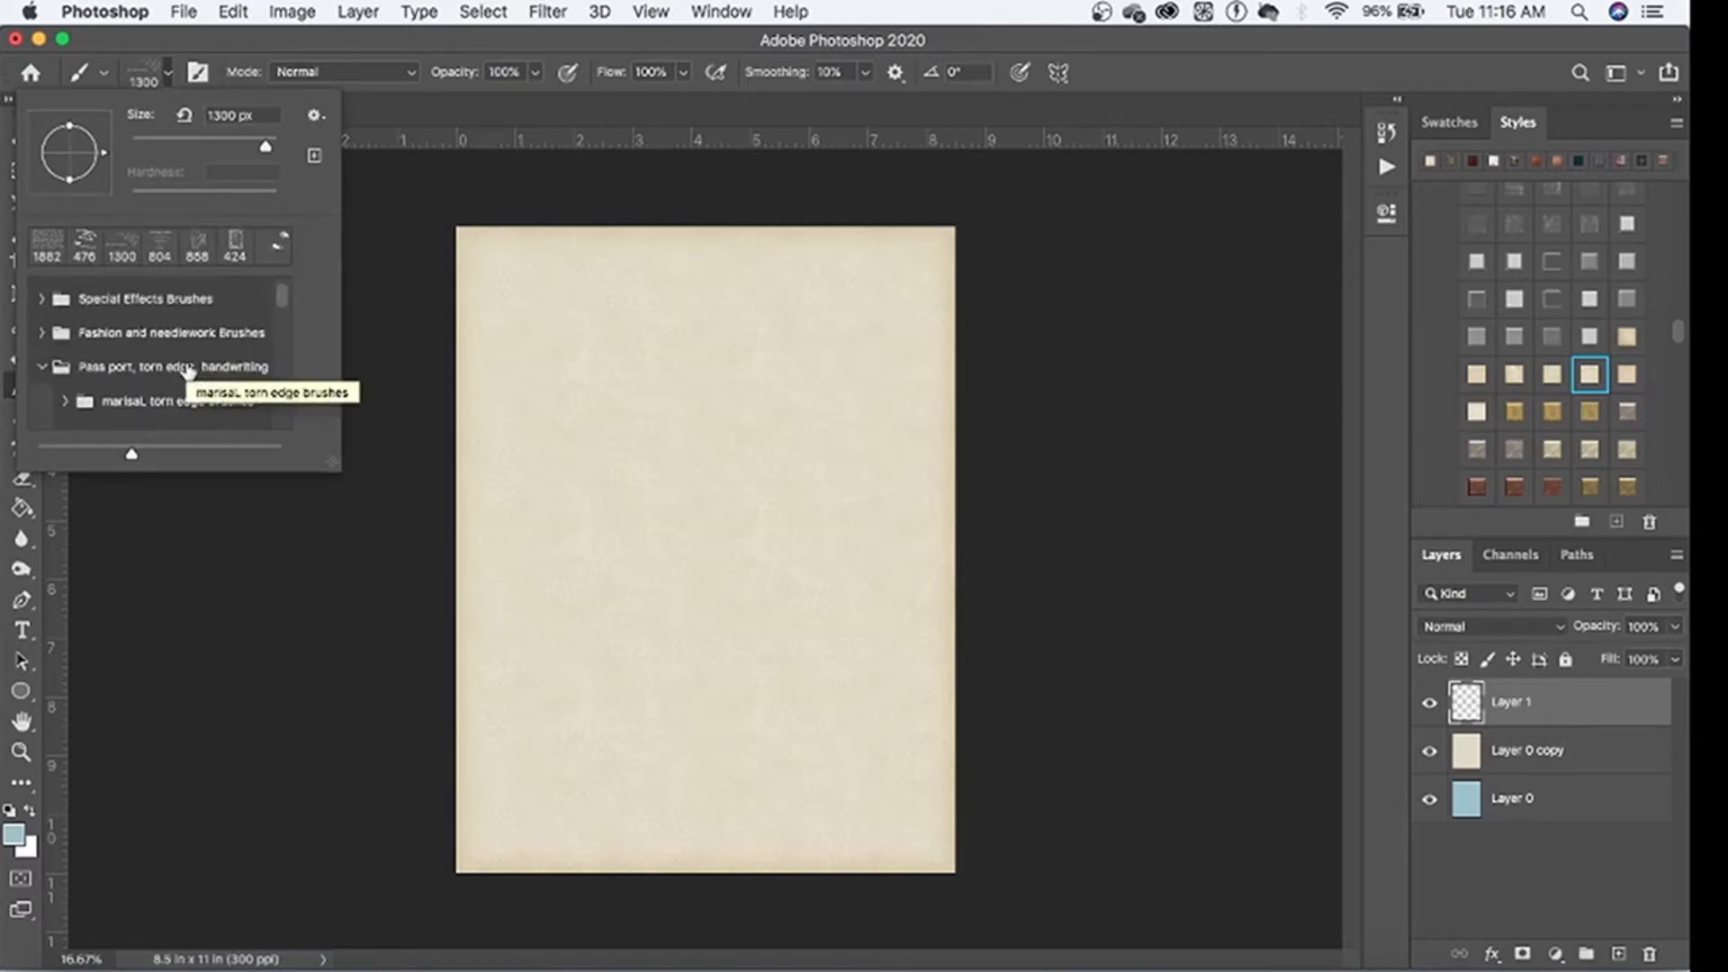
scroll(187, 369, down, 10)
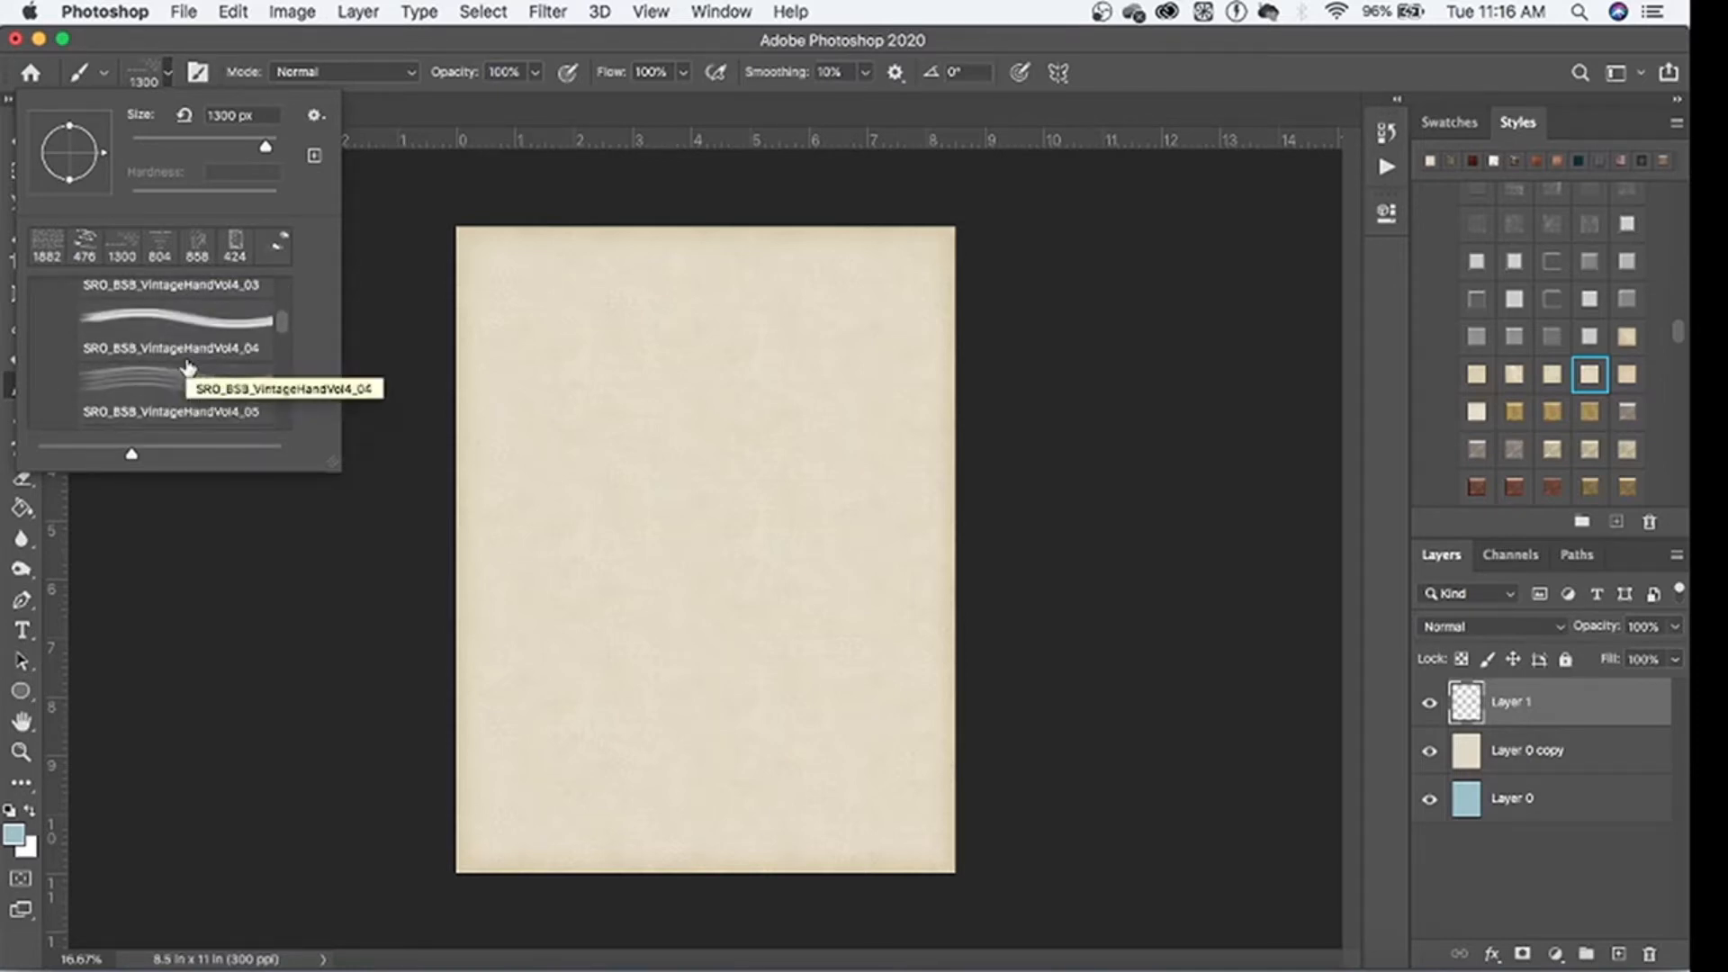
scroll(187, 366, up, 1)
scroll(188, 367, down, 5)
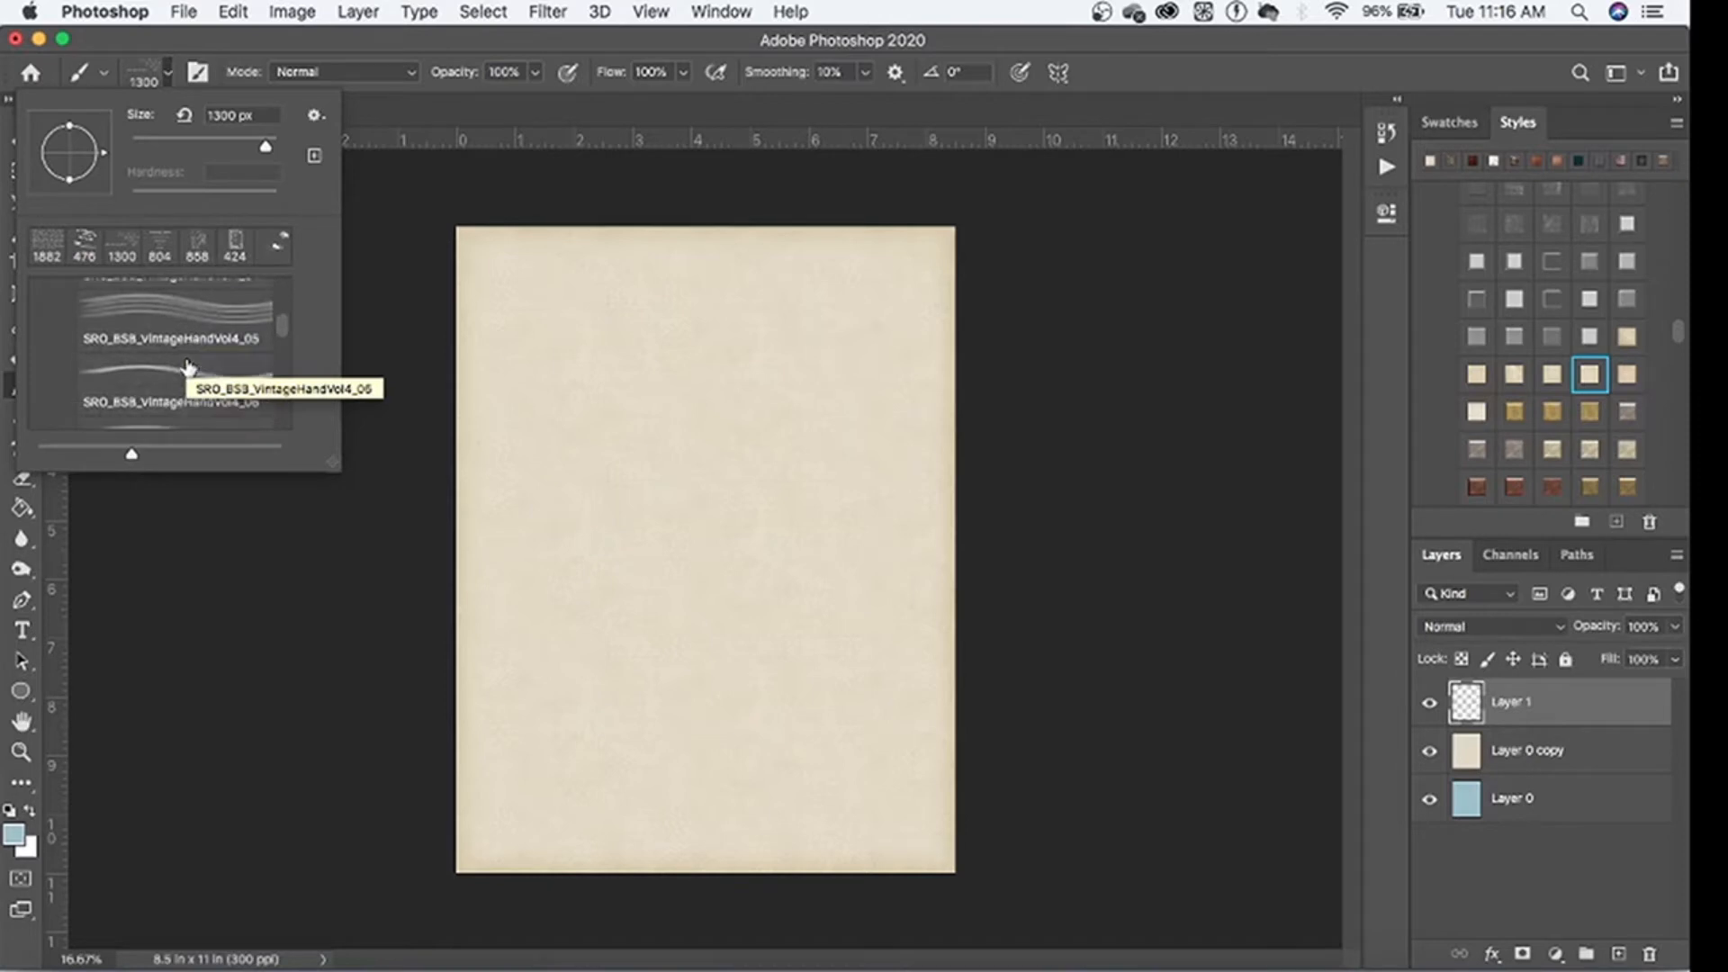
scroll(187, 366, down, 9)
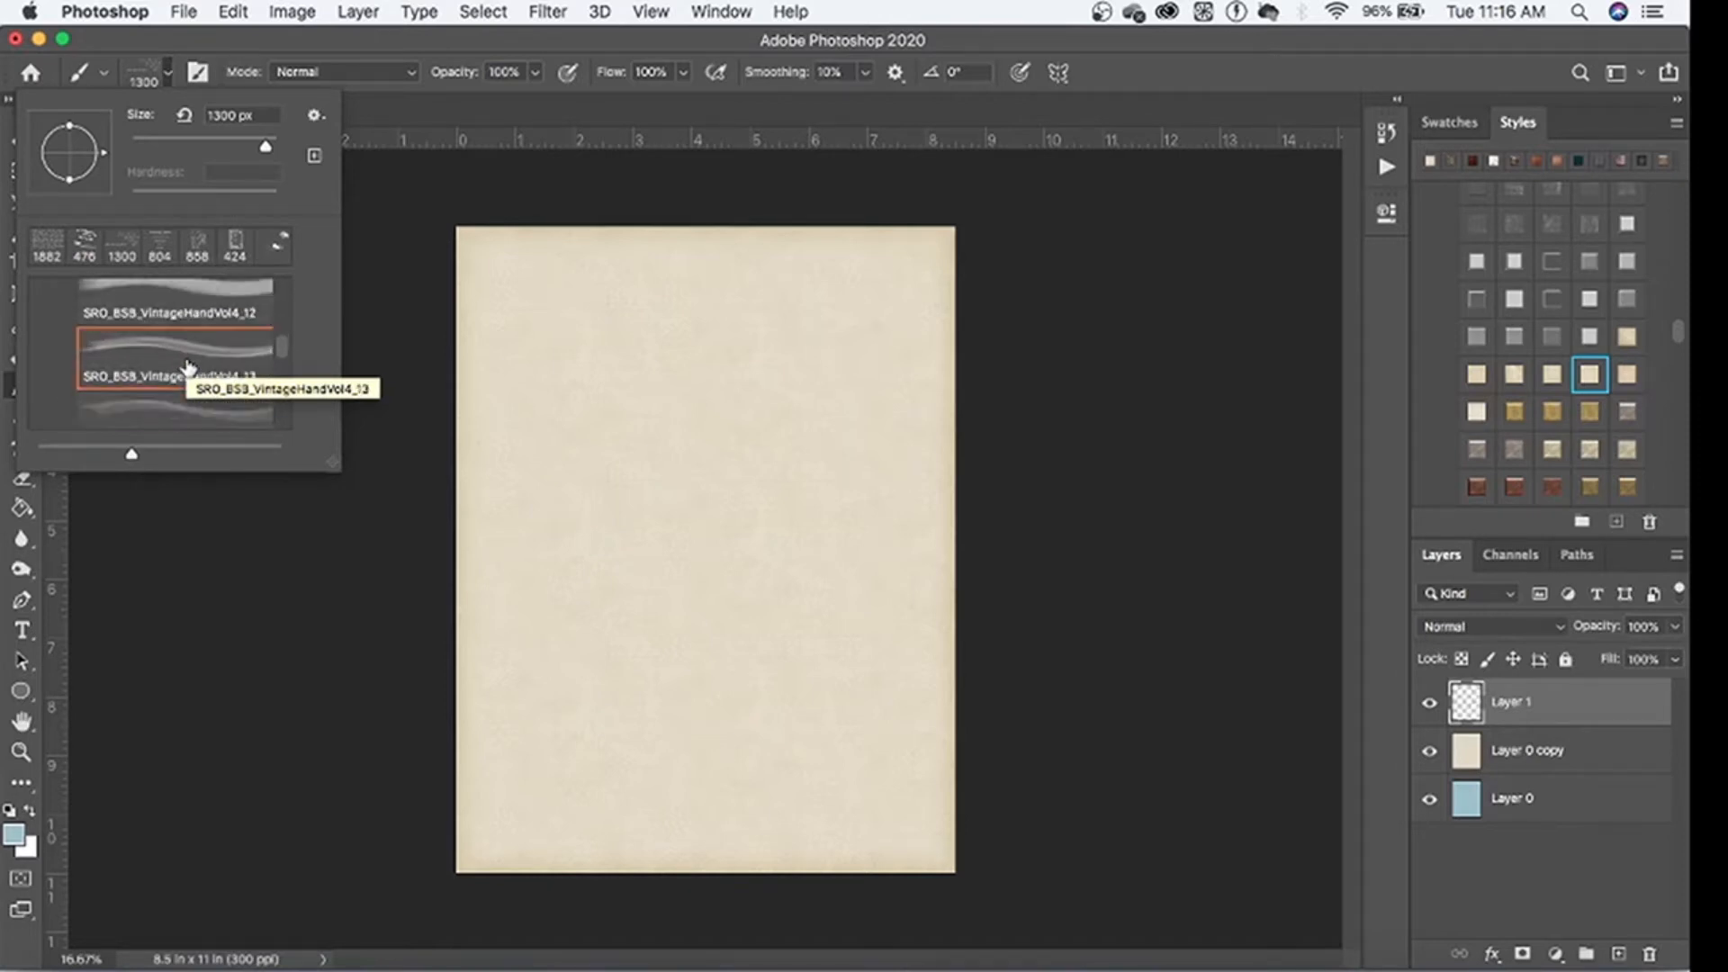
scroll(187, 367, down, 3)
scroll(187, 367, down, 8)
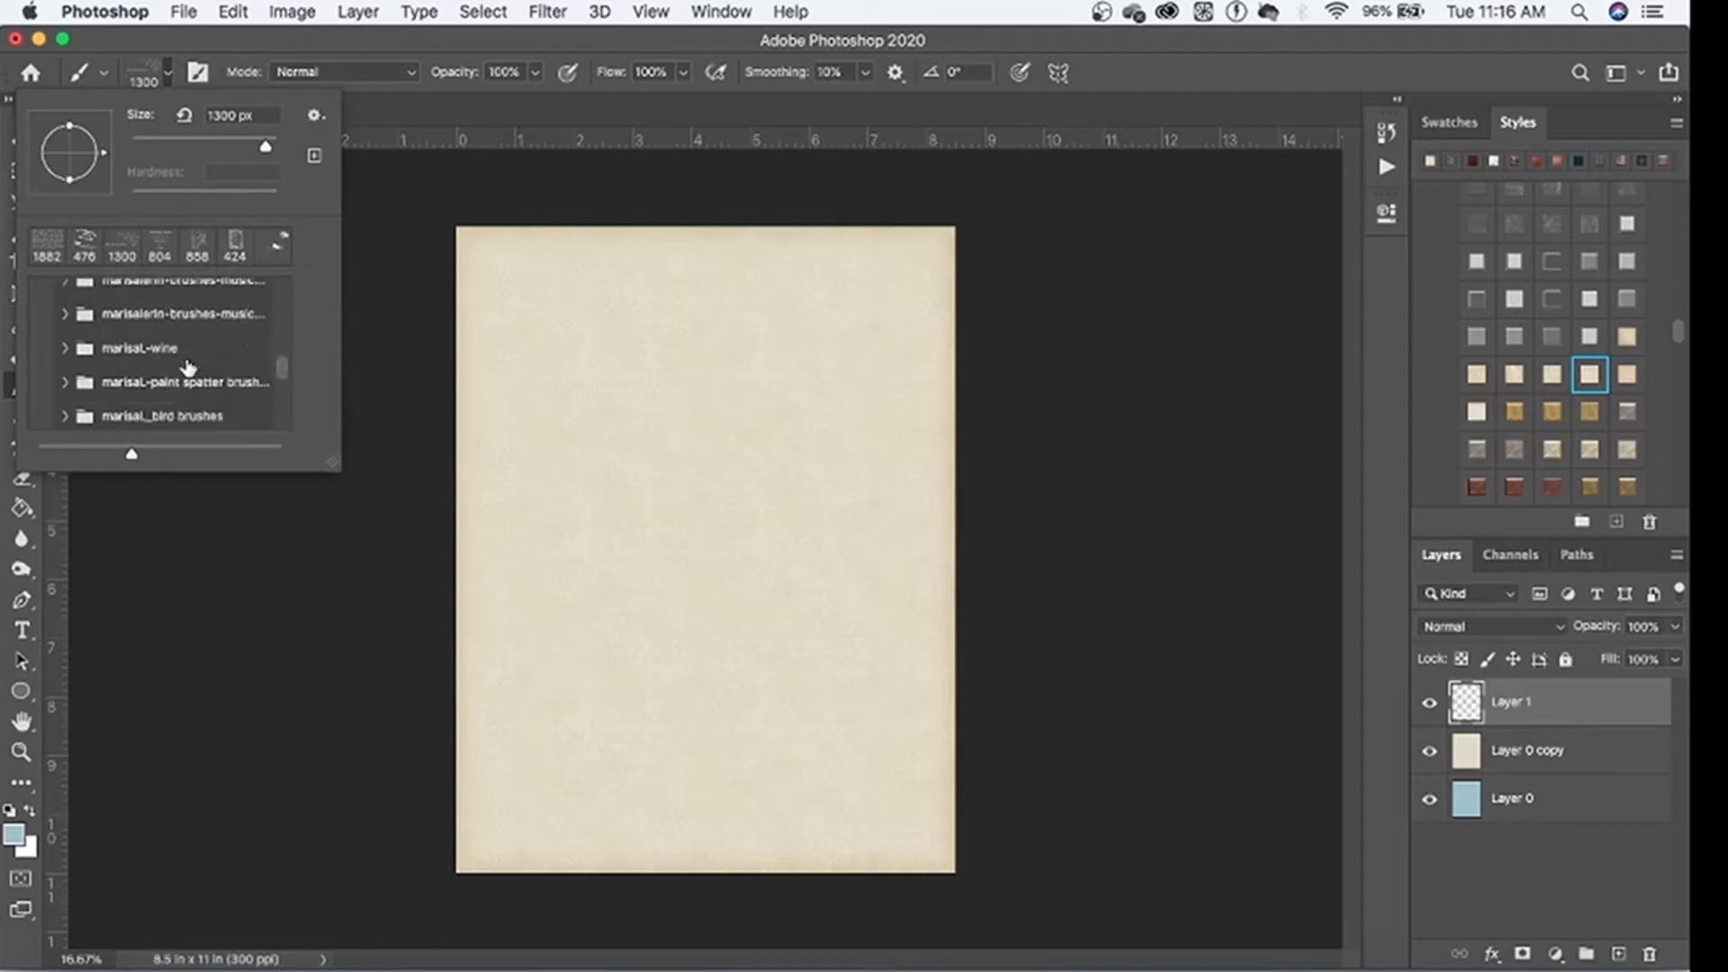
click(61, 382)
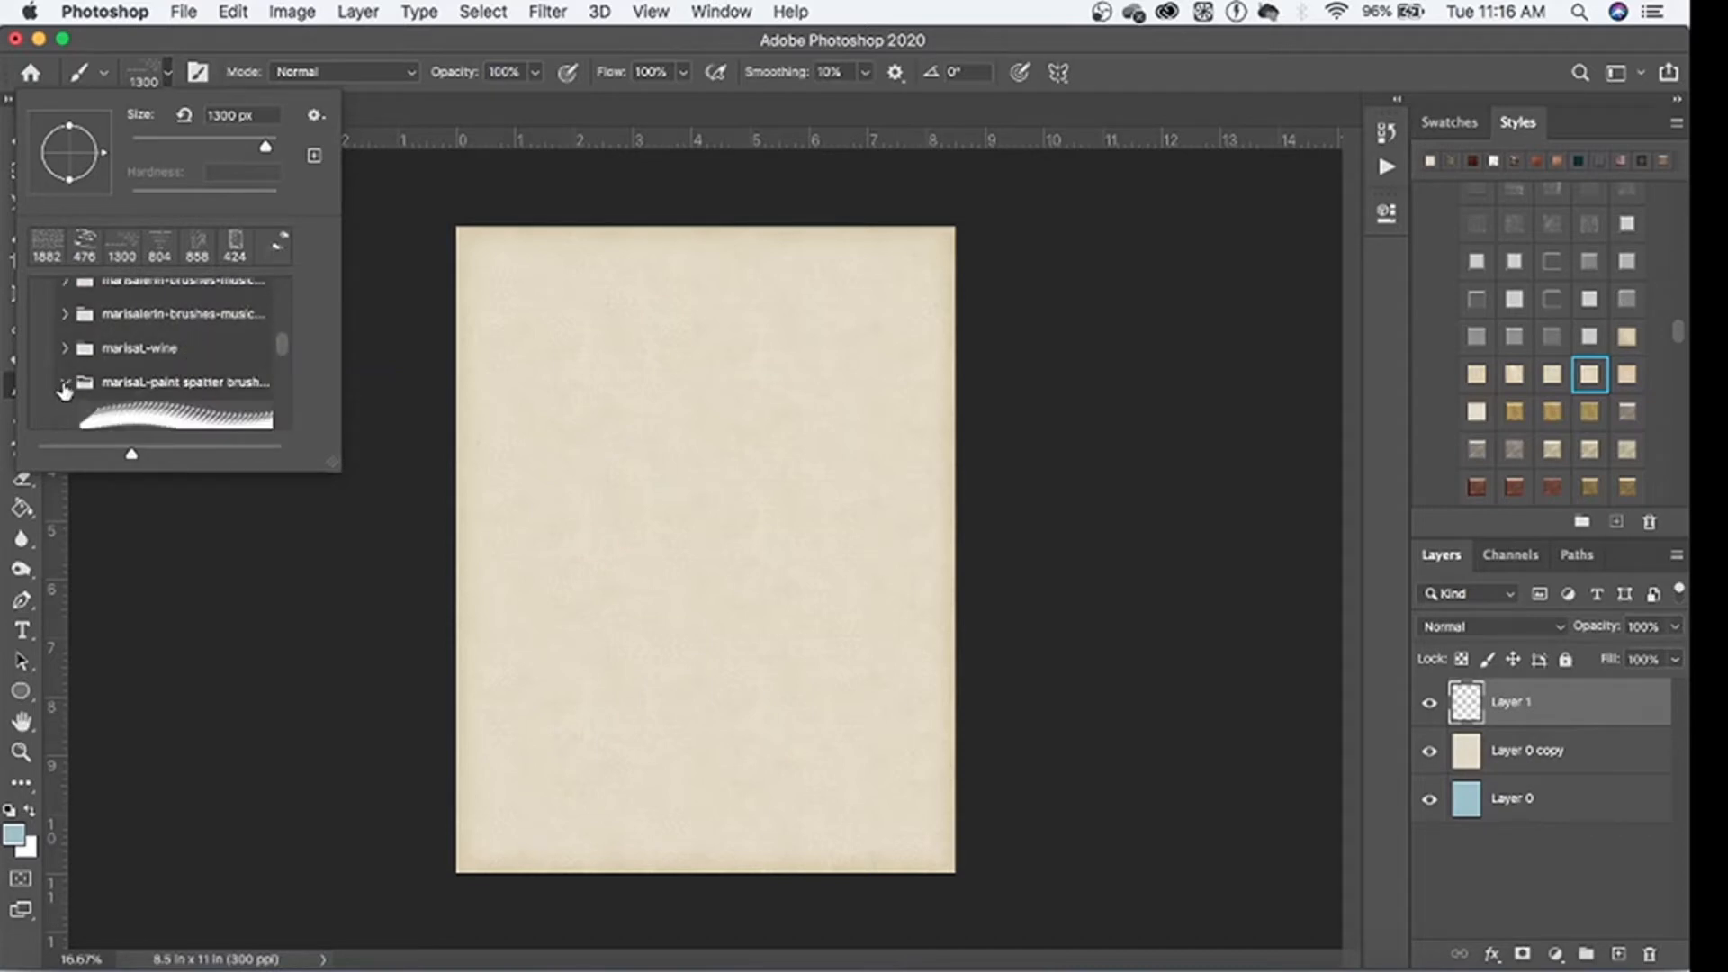
Step: Choose the splatter brush marisaL-brush042F.png from the paint spatter set
scroll(185, 385, down, 5)
scroll(185, 385, down, 3)
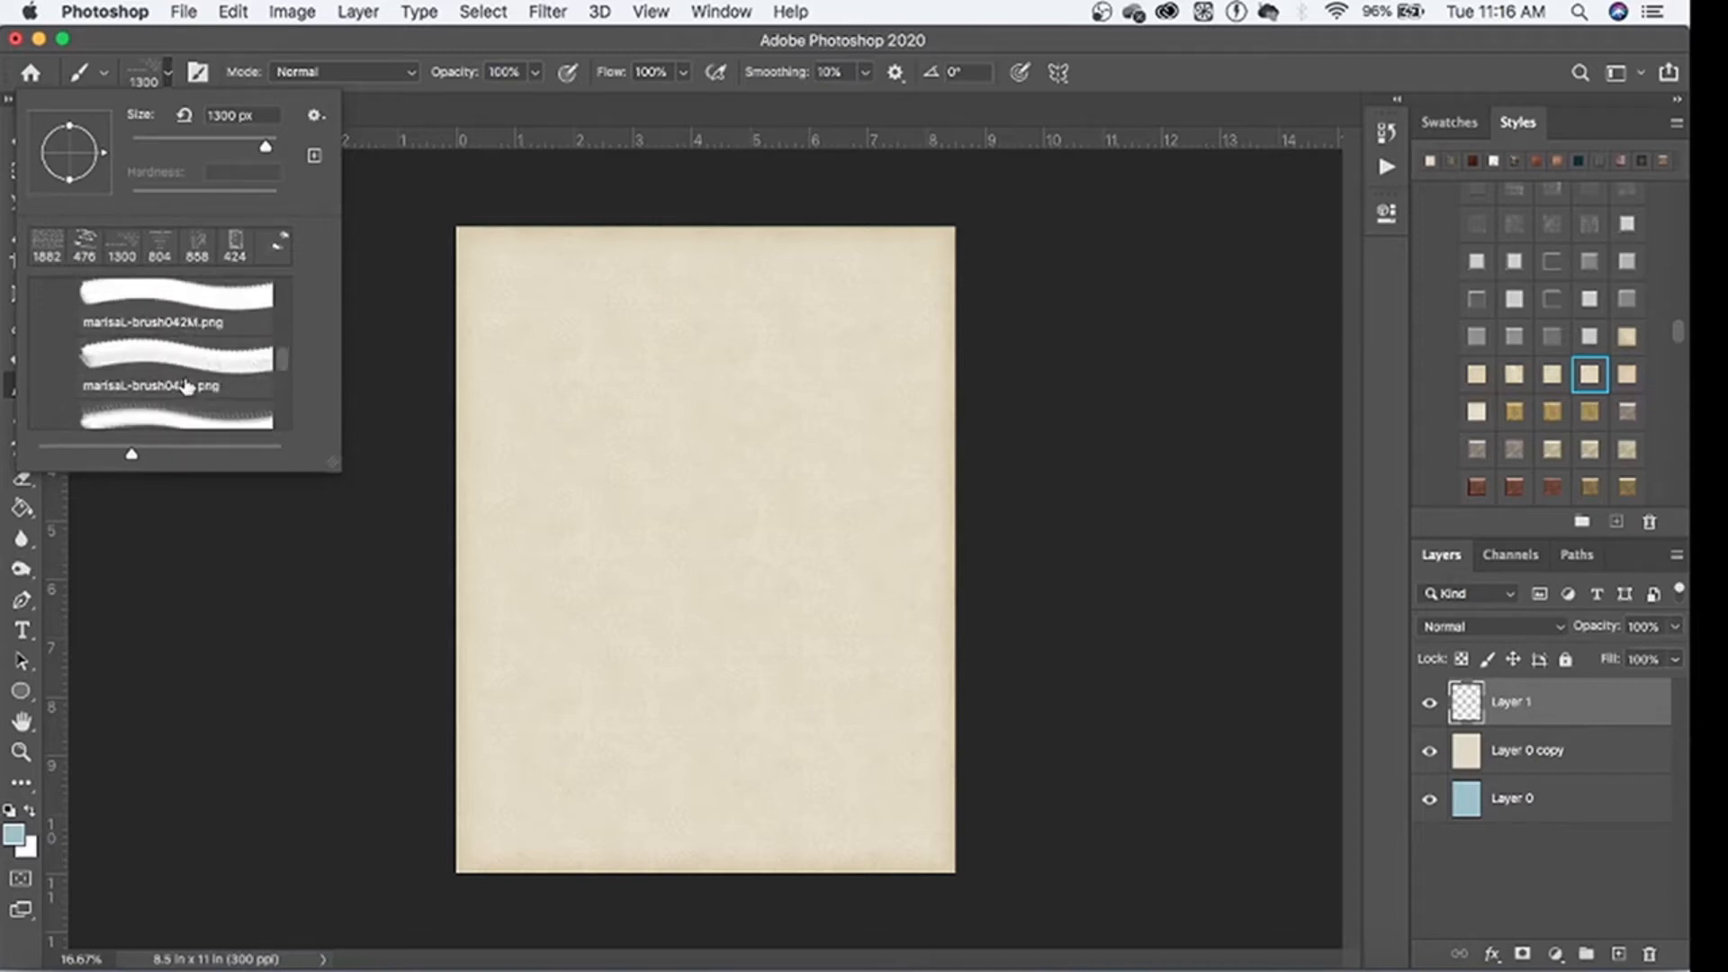
click(189, 360)
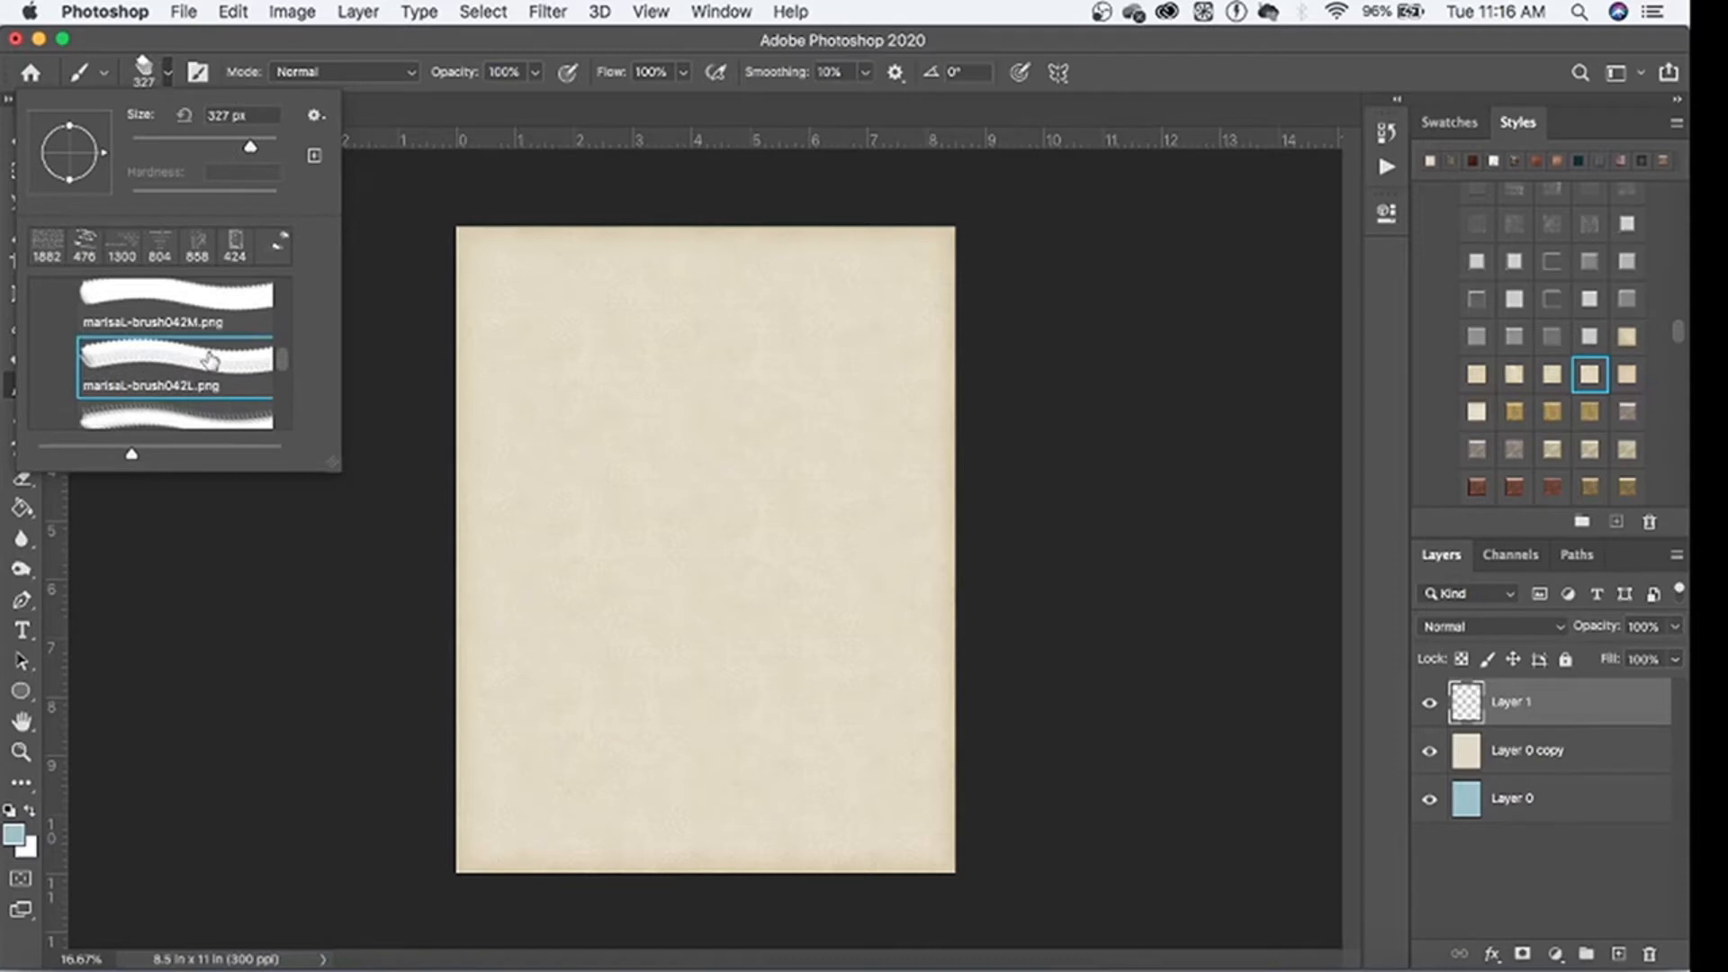
scroll(208, 360, down, 3)
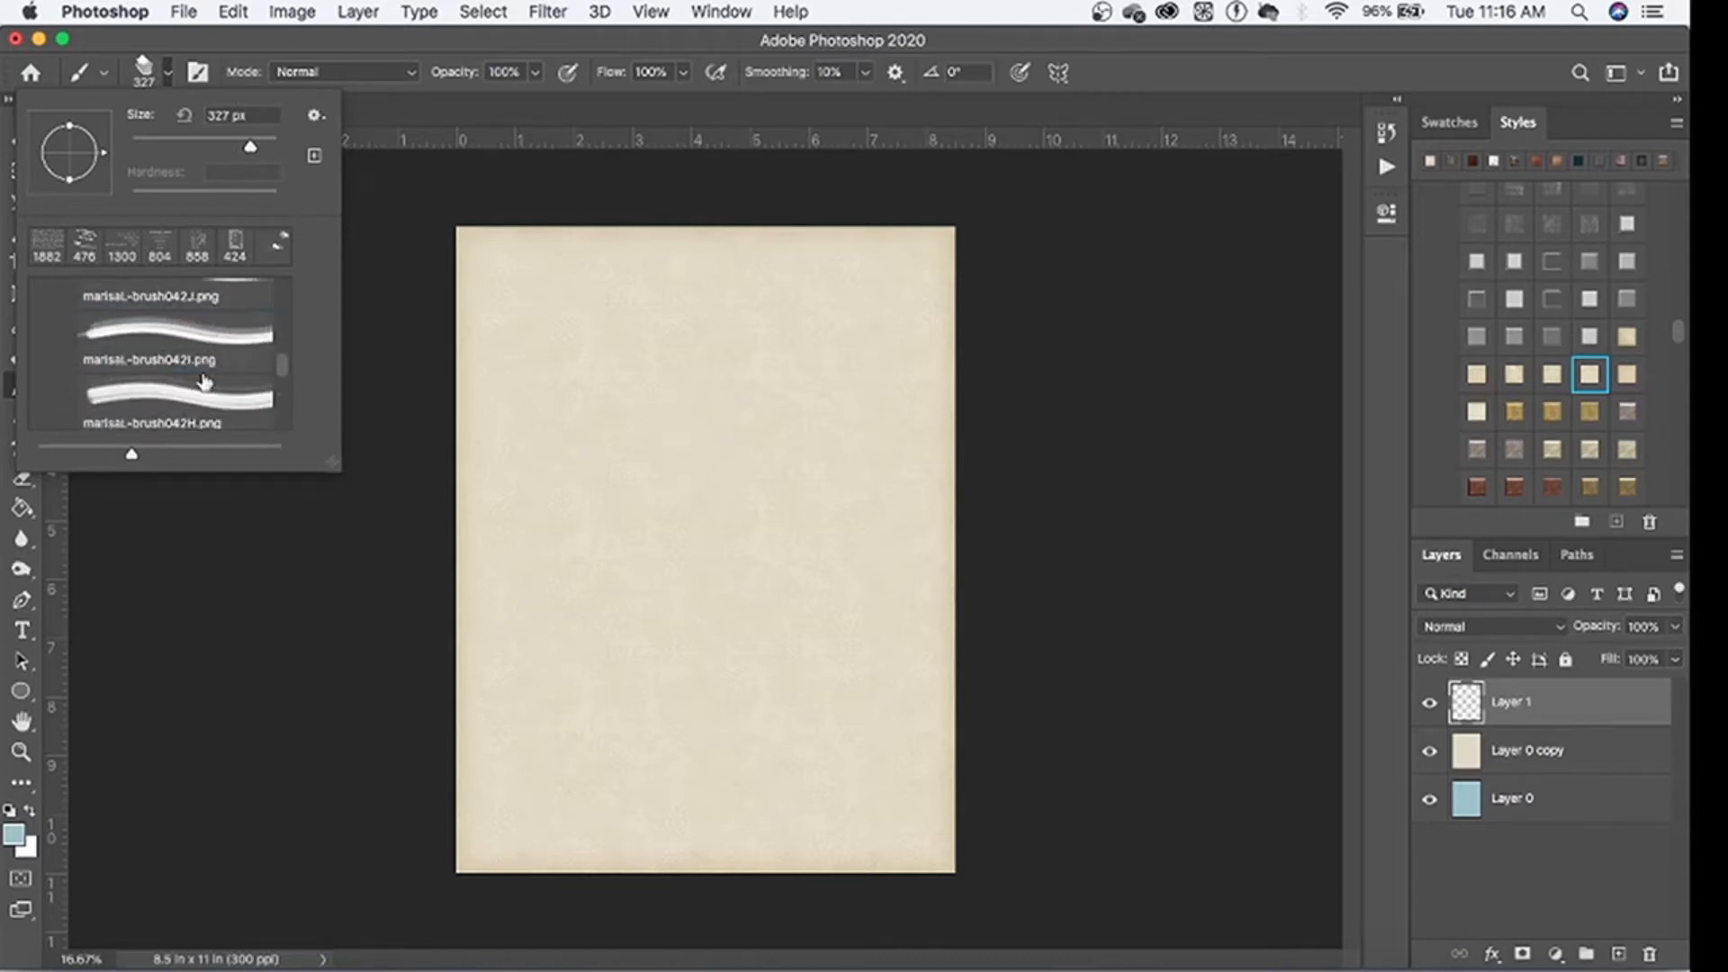
scroll(205, 382, down, 3)
click(209, 341)
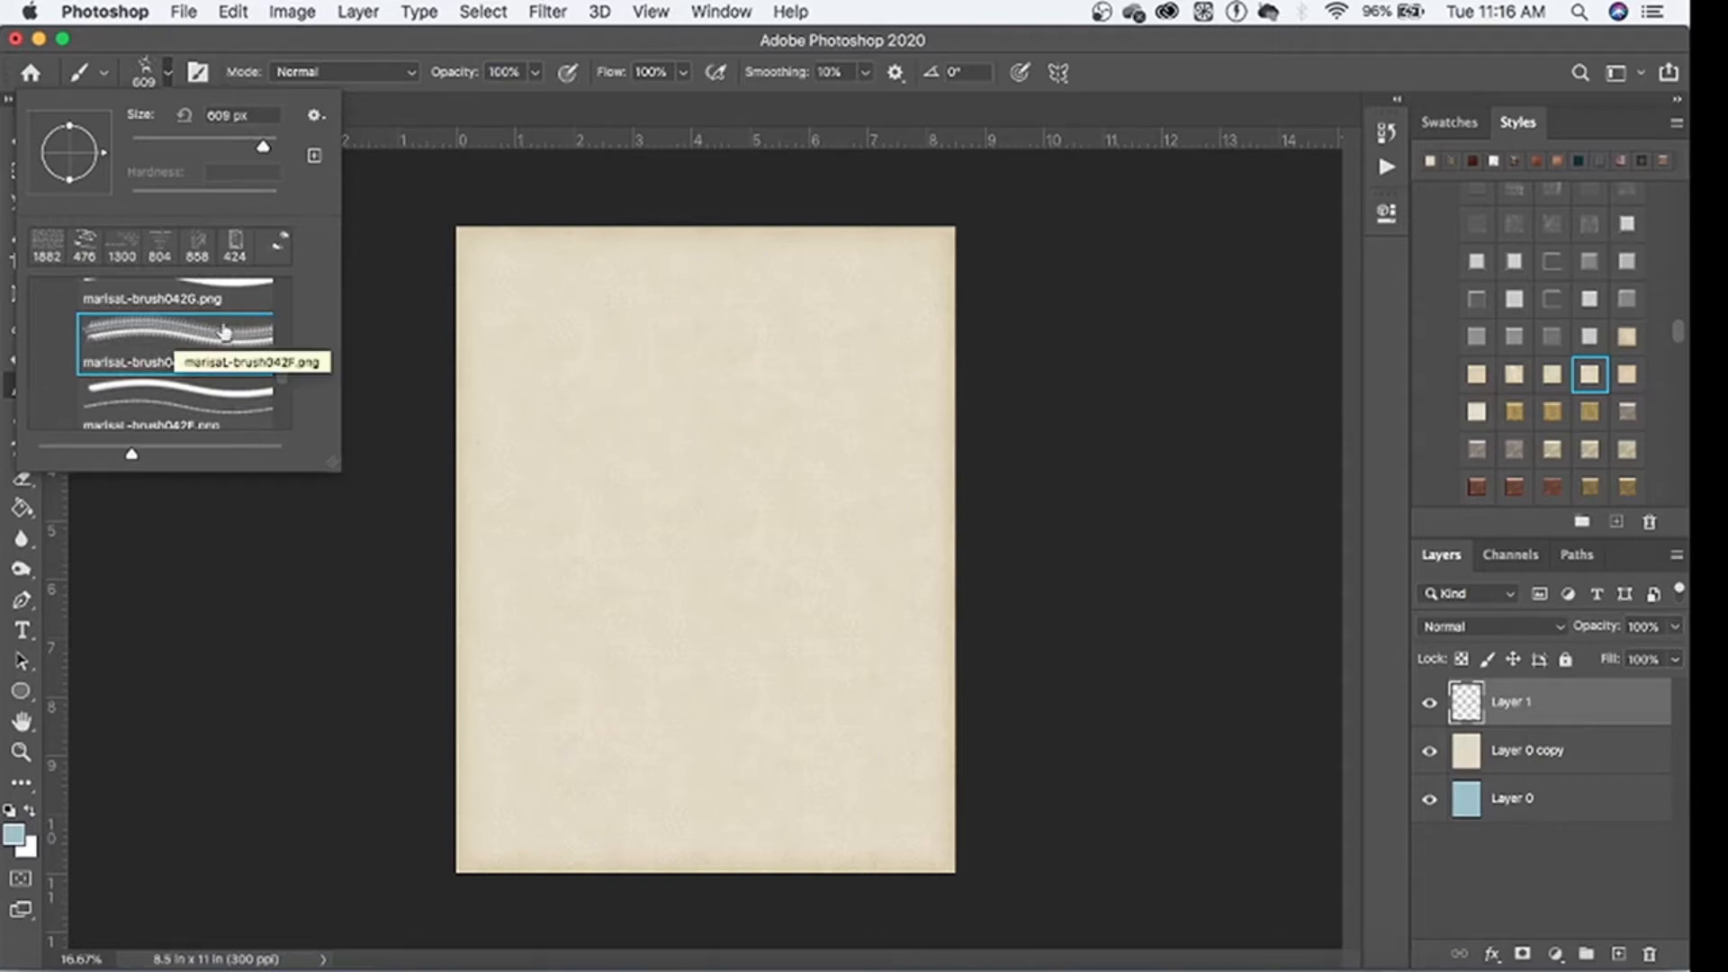
Step: Set the brush size to 1200 px and stamp one light blue splatter in the upper-right area of the paper
click(735, 342)
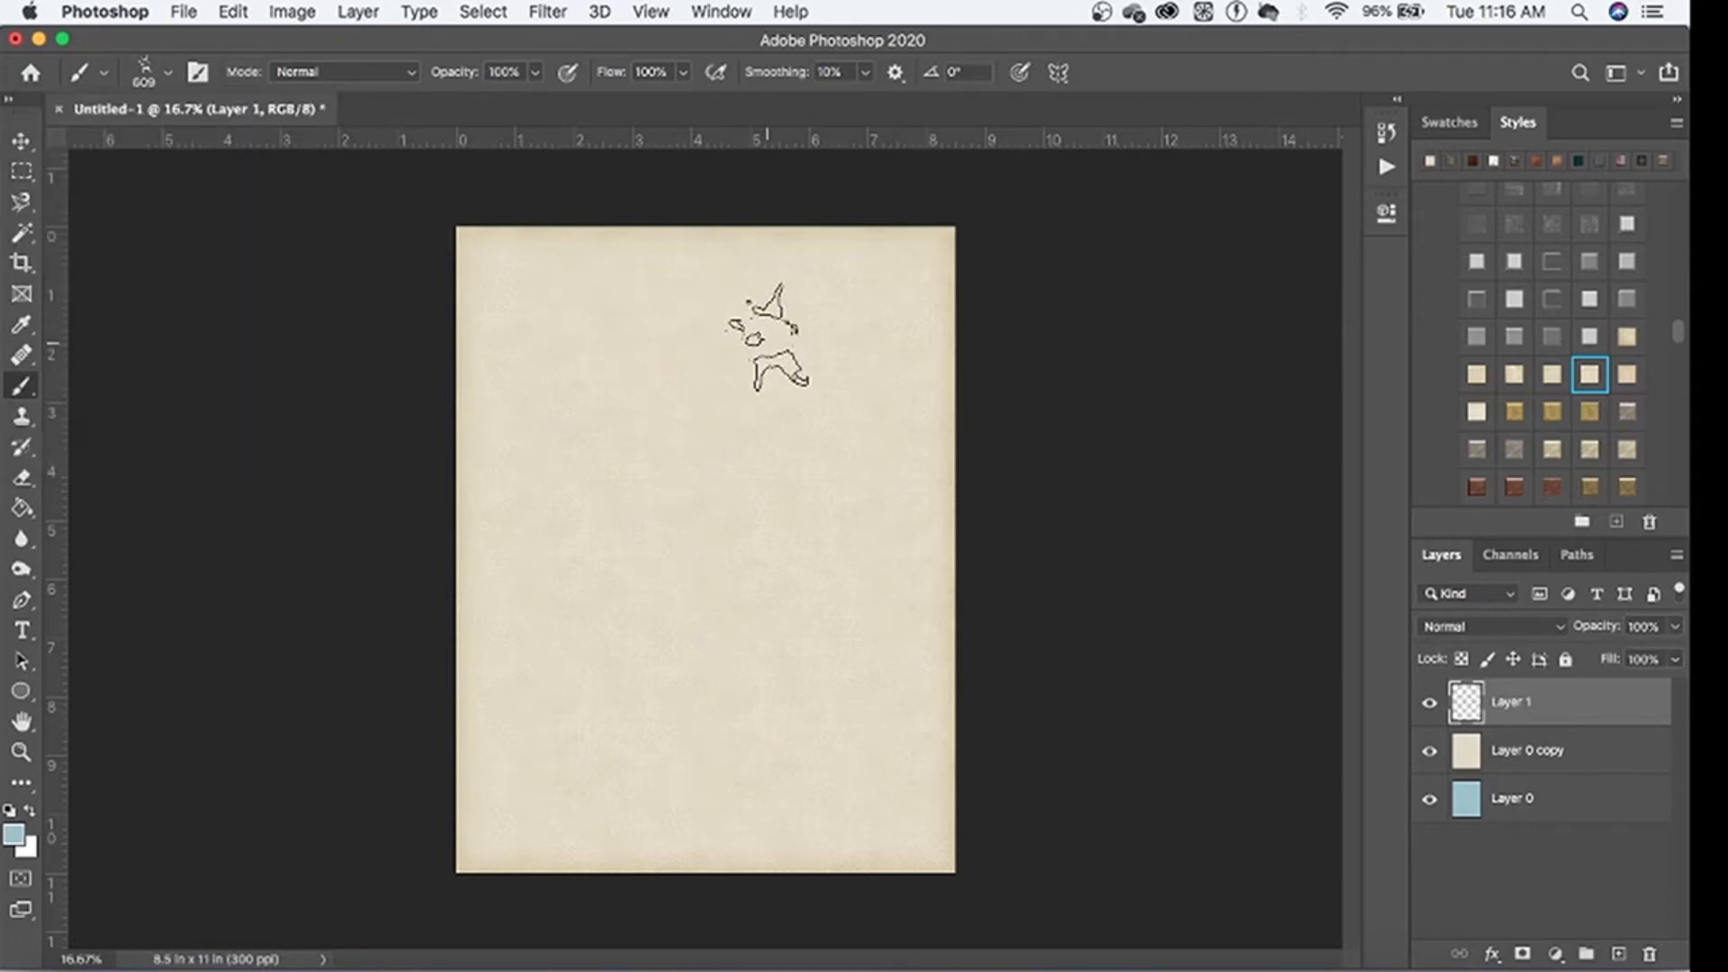
key(bracketright)
key(bracketright)
key(bracketright)
key(bracketright)
key(bracketright)
key(bracketright)
key(bracketright)
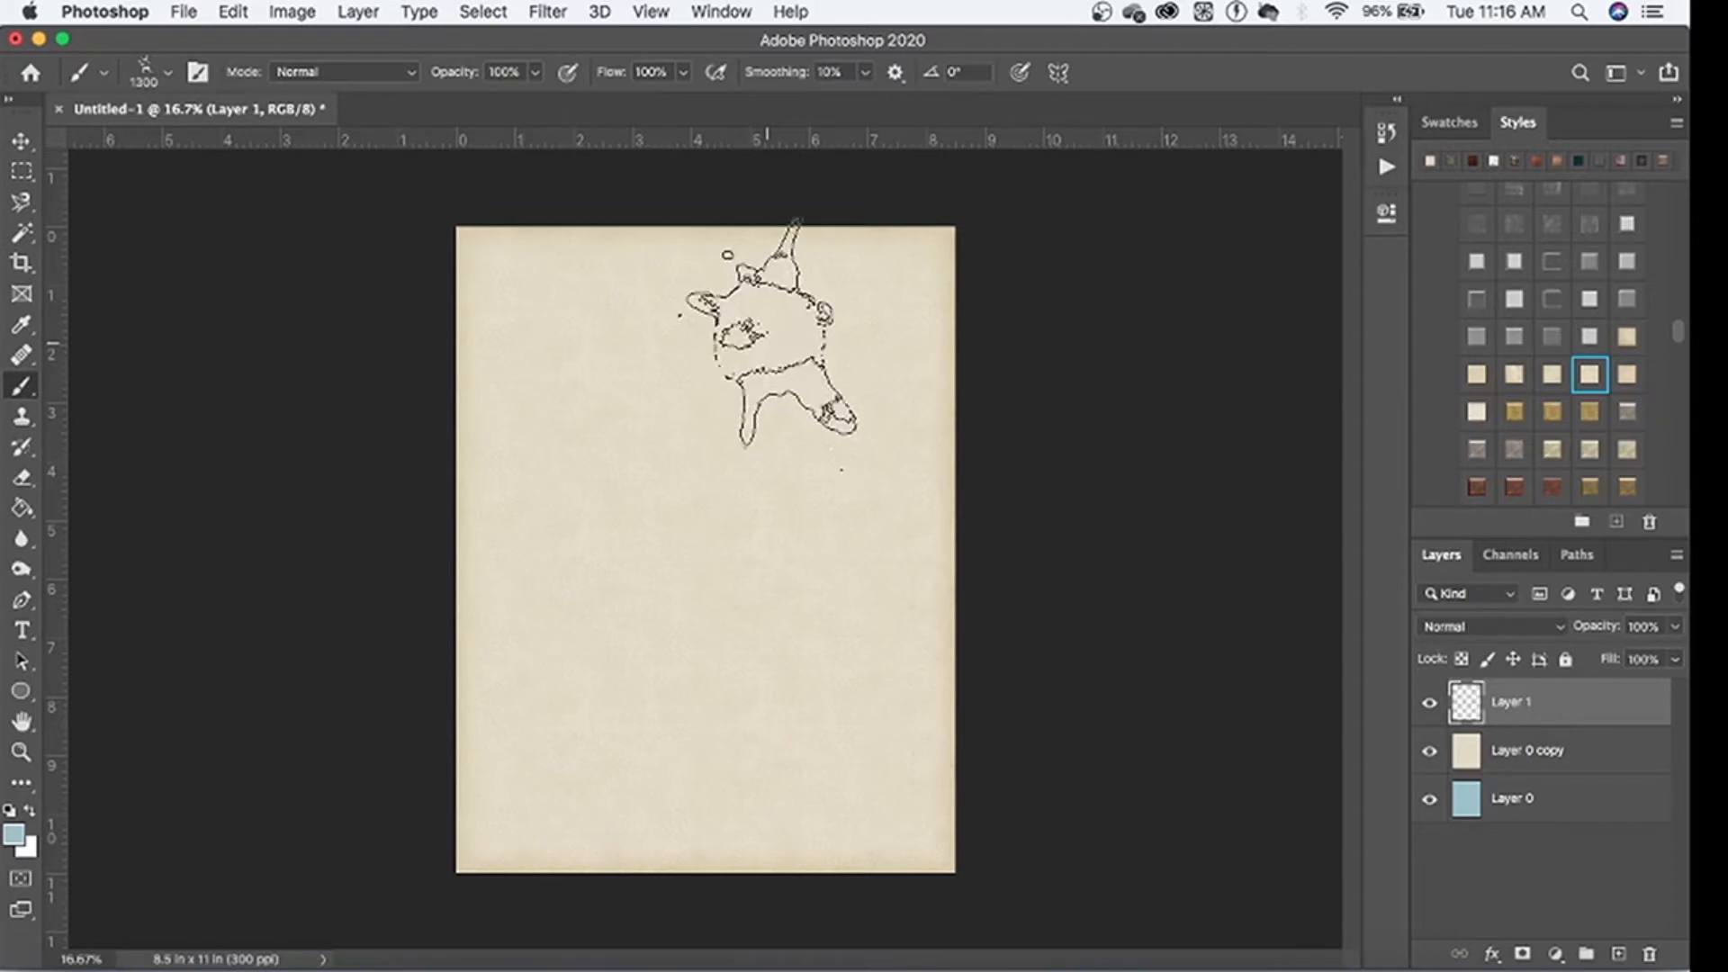
key(bracketright)
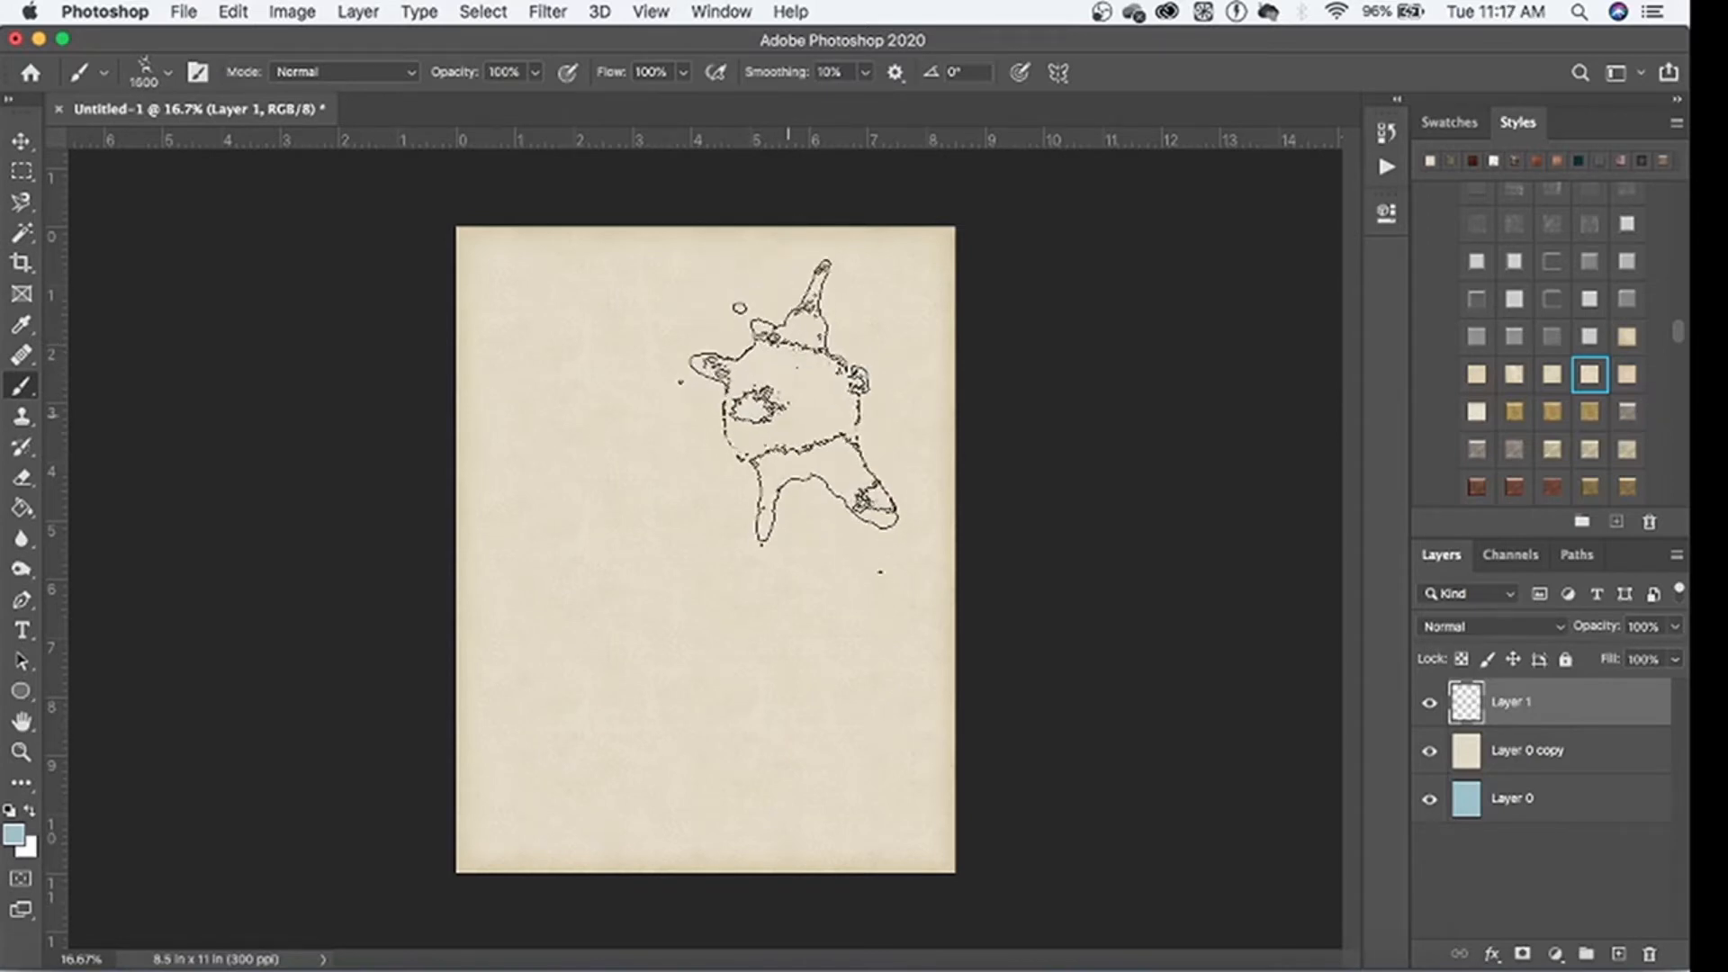
key(bracketleft)
key(bracketleft)
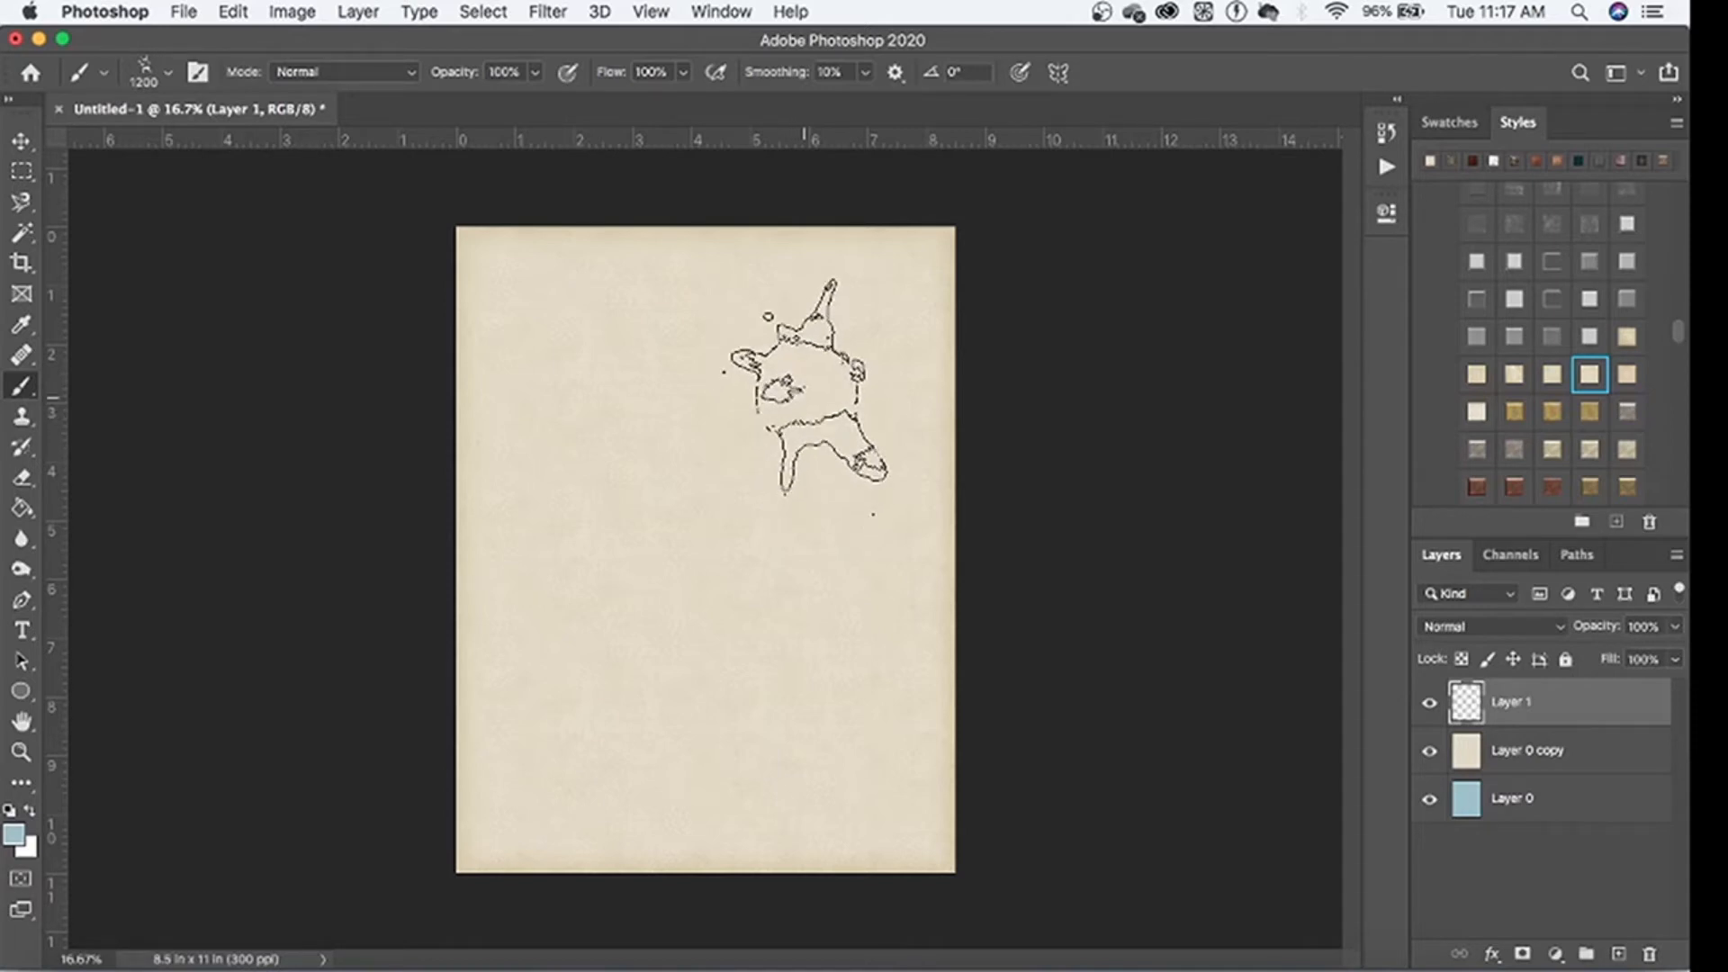
click(804, 397)
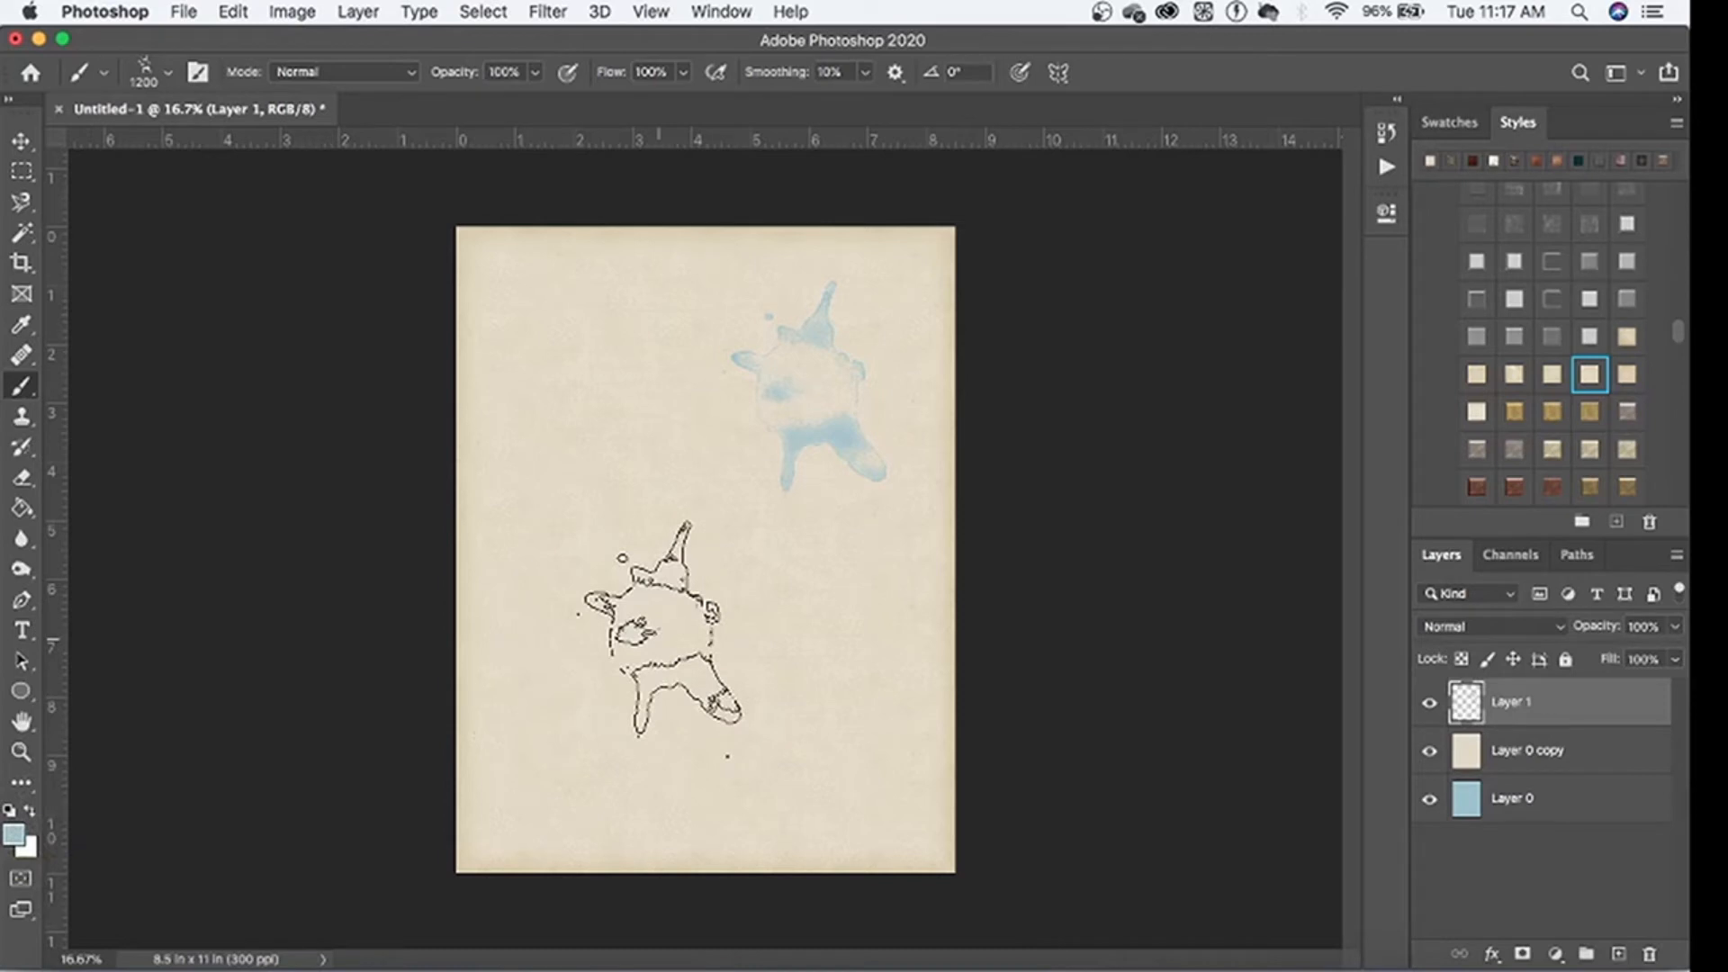
Step: Reduce the splatter brush to 400 px and rotate its tip to a 90° angle
key(bracketleft)
key(bracketleft)
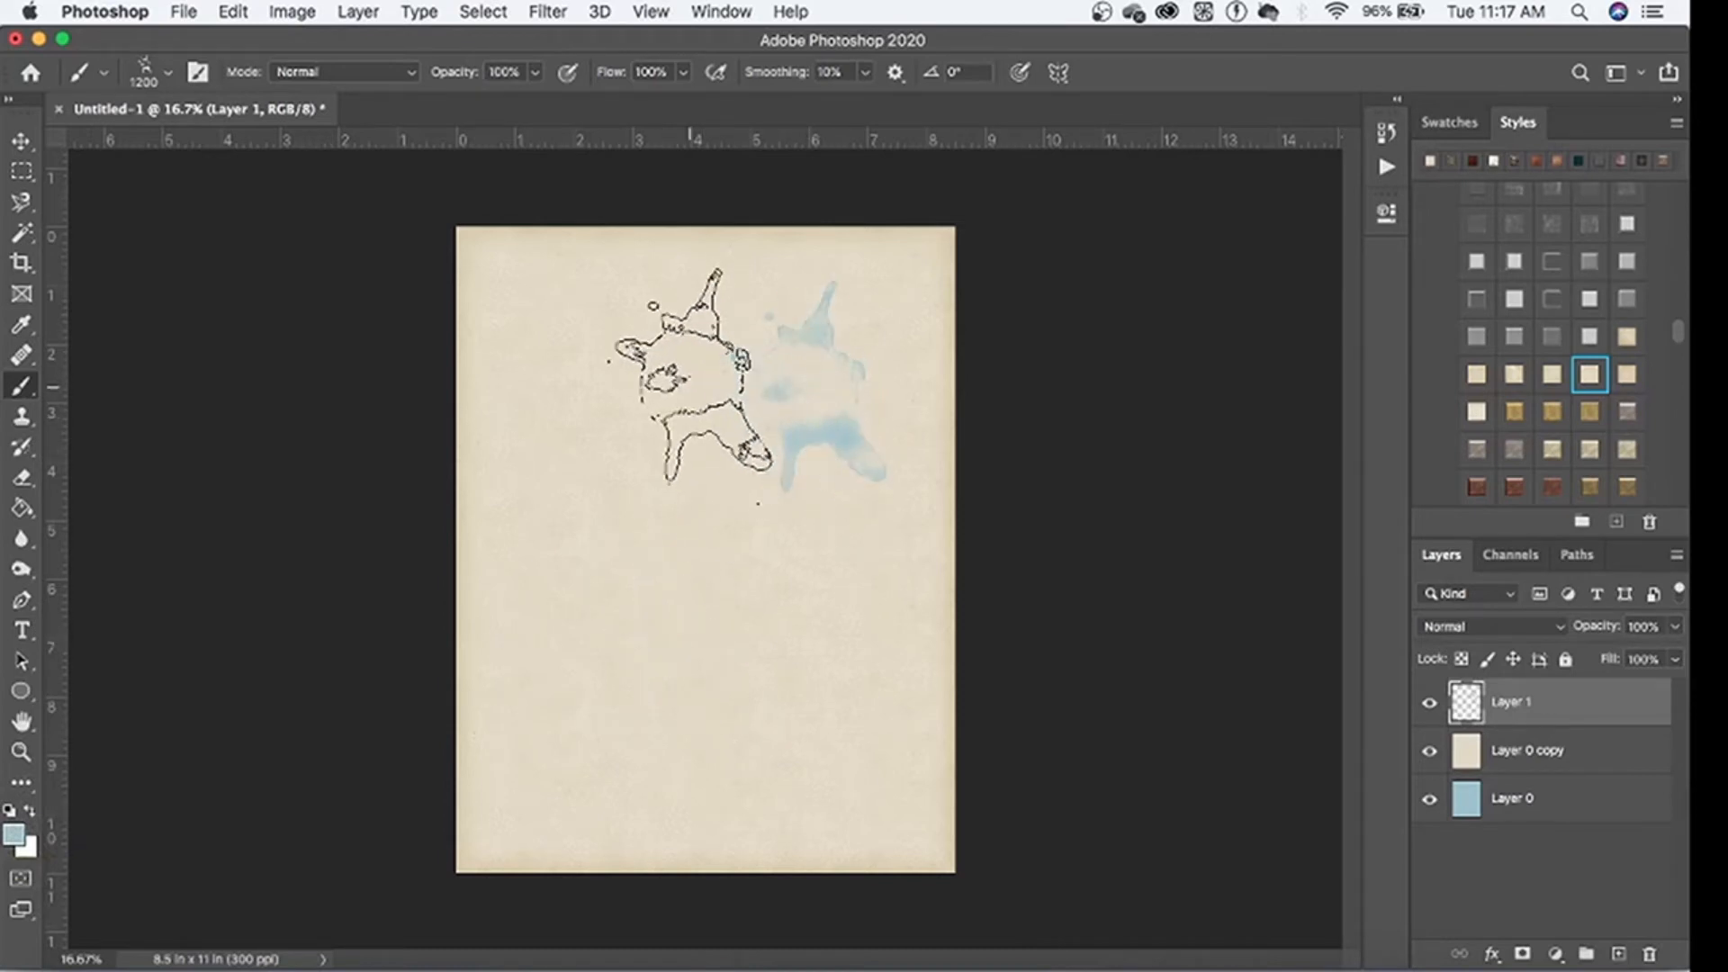
key(bracketleft)
key(bracketleft)
key(bracketleft)
key(bracketleft)
key(bracketleft)
key(bracketleft)
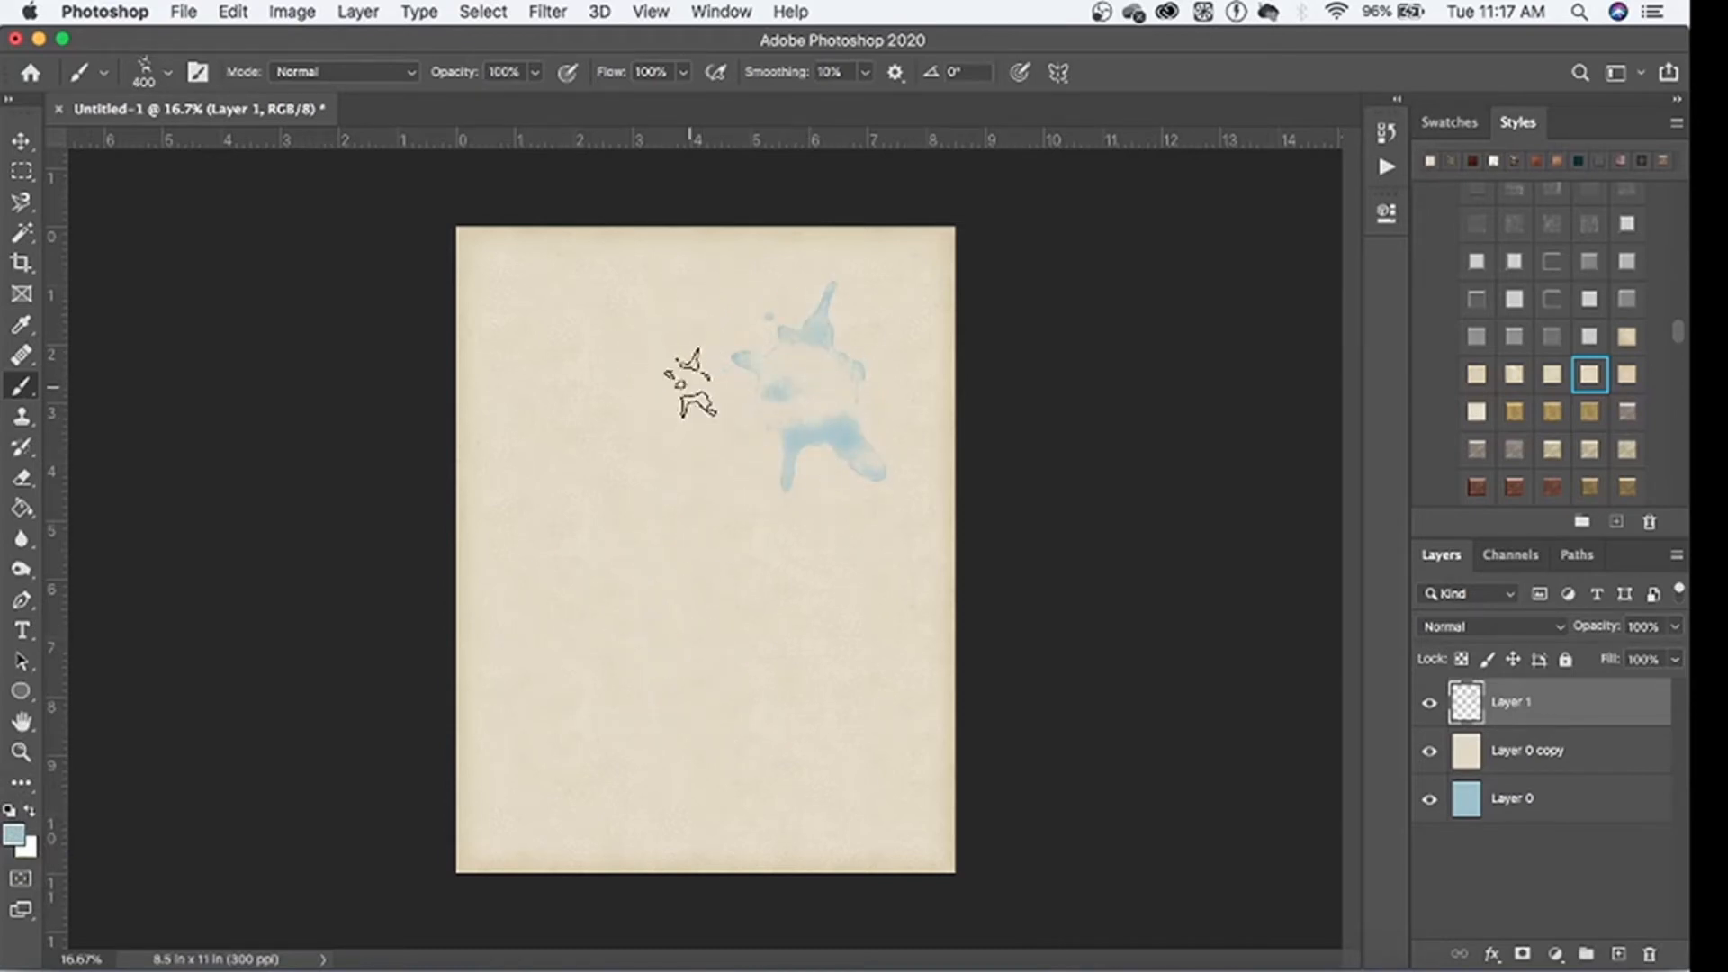
click(169, 77)
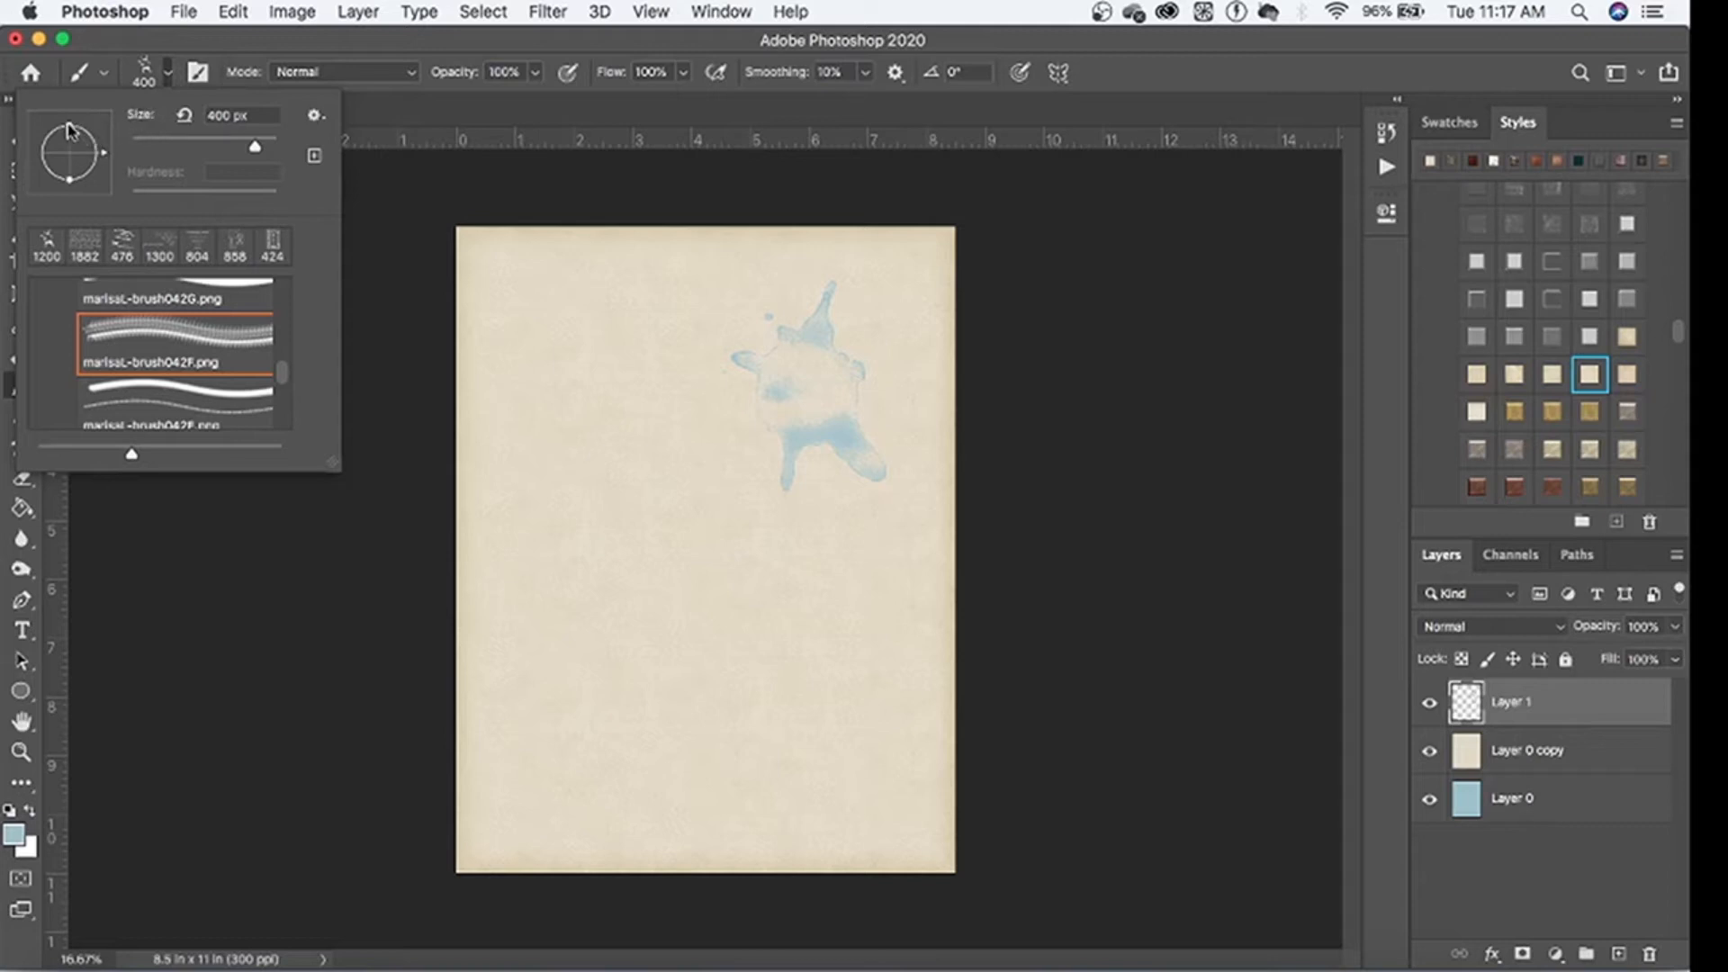
drag(63, 163, 74, 126)
drag(66, 122, 68, 121)
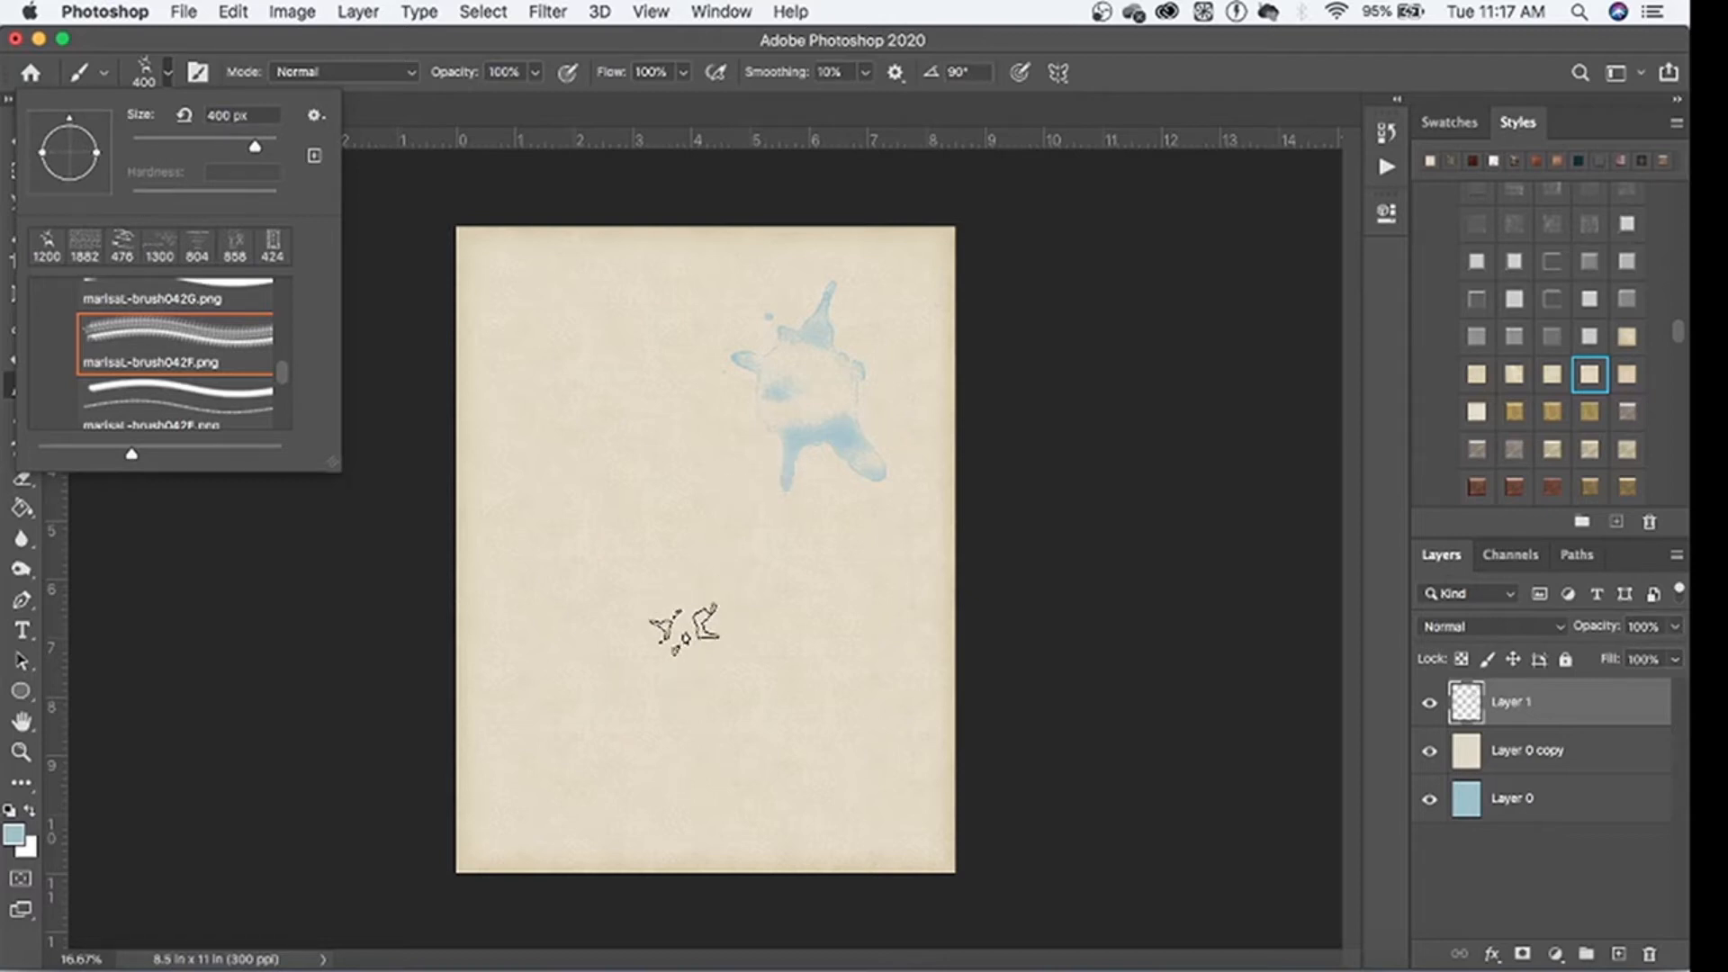
Step: Enlarge the rotated splatter brush to 600 px and stamp it once in the lower middle of the paper
click(684, 630)
key(bracketright)
key(bracketright)
key(bracketright)
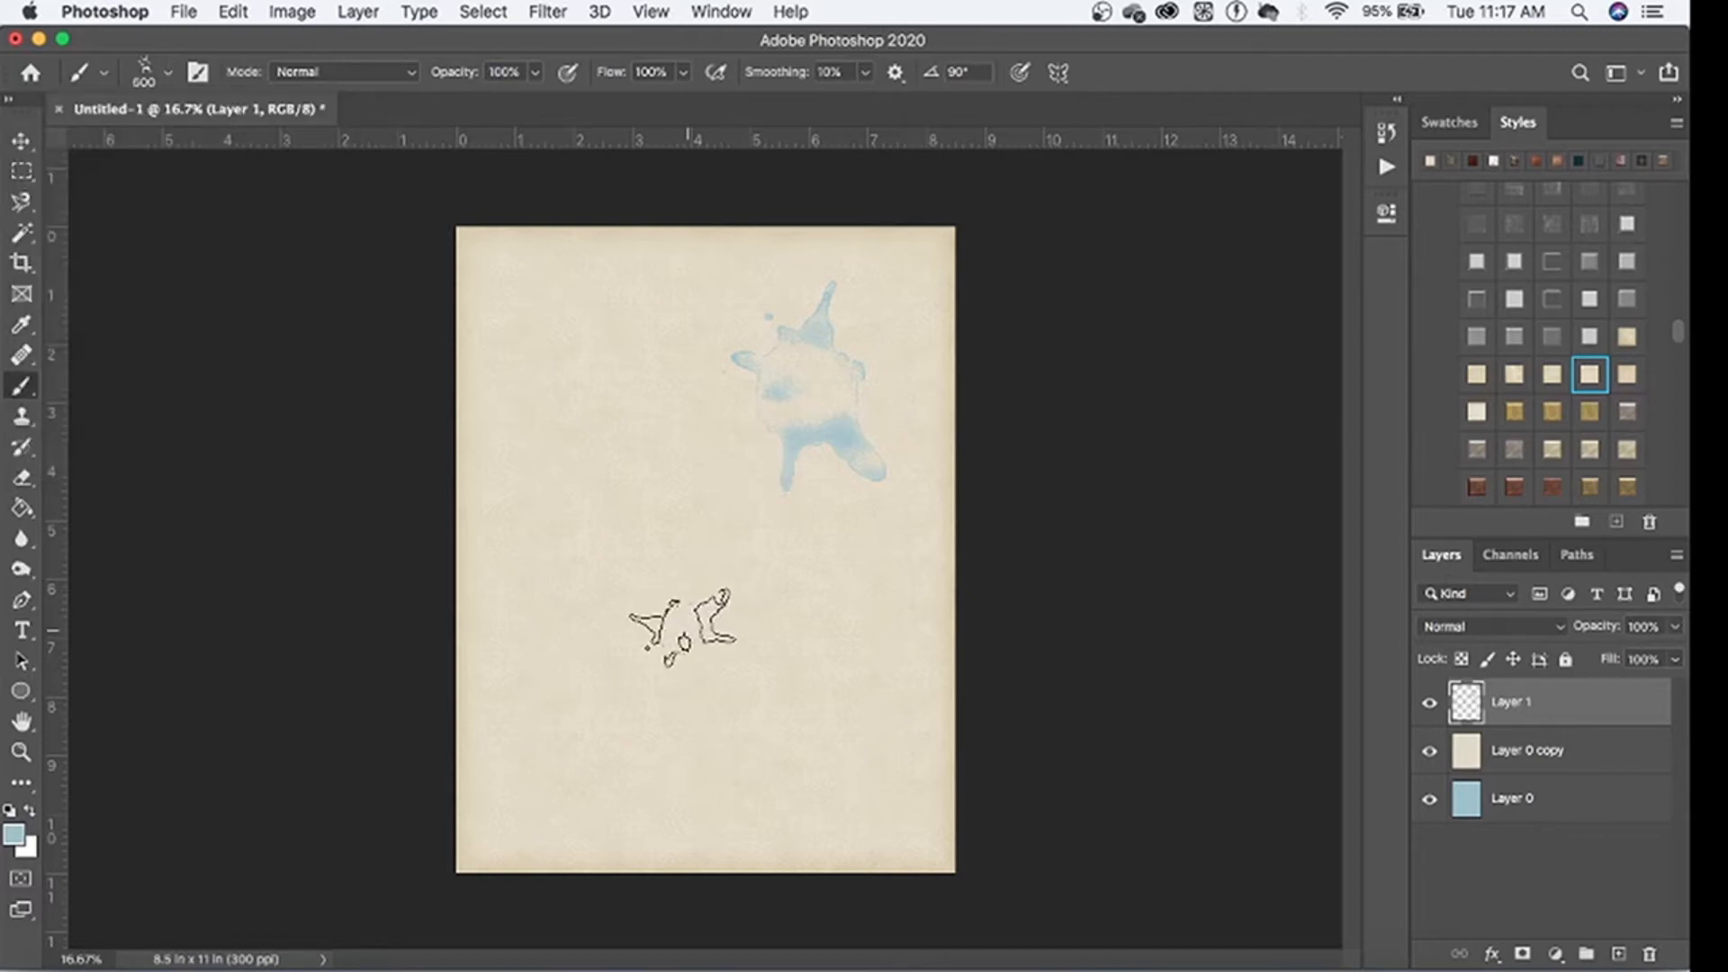
click(684, 630)
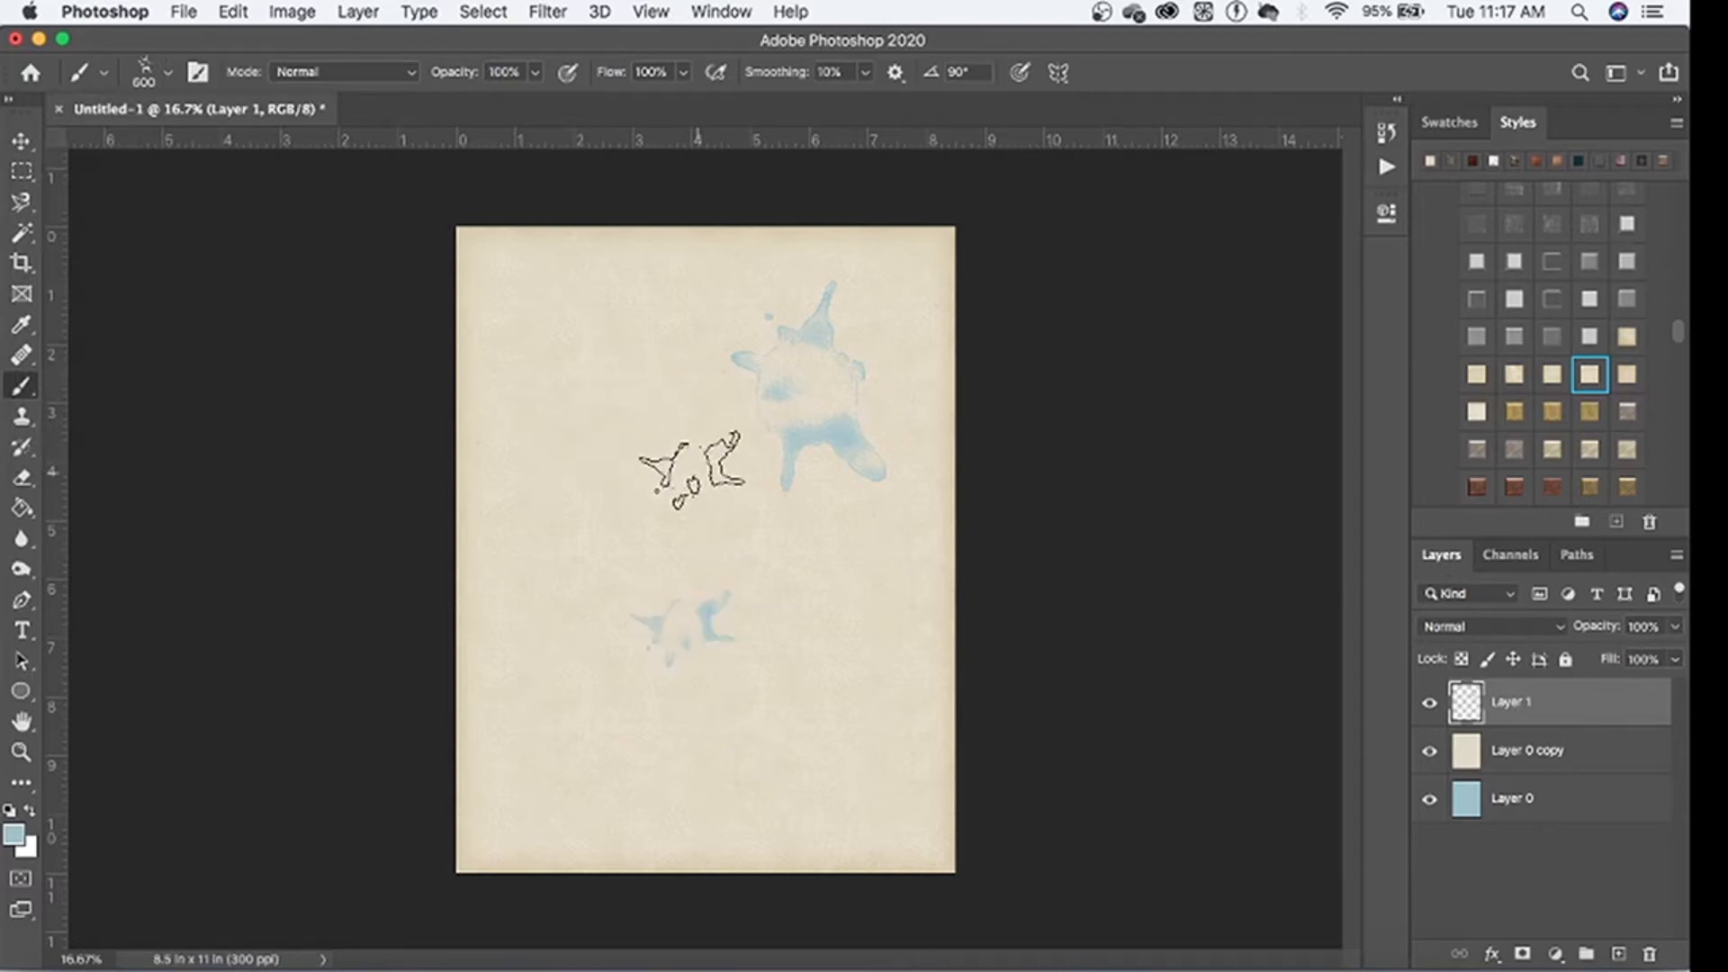
Step: Enlarge the brush to 1200 px and stamp another splatter overlapping the small one in the lower part of the paper
key(bracketright)
key(bracketright)
key(bracketright)
key(bracketright)
key(bracketright)
key(bracketright)
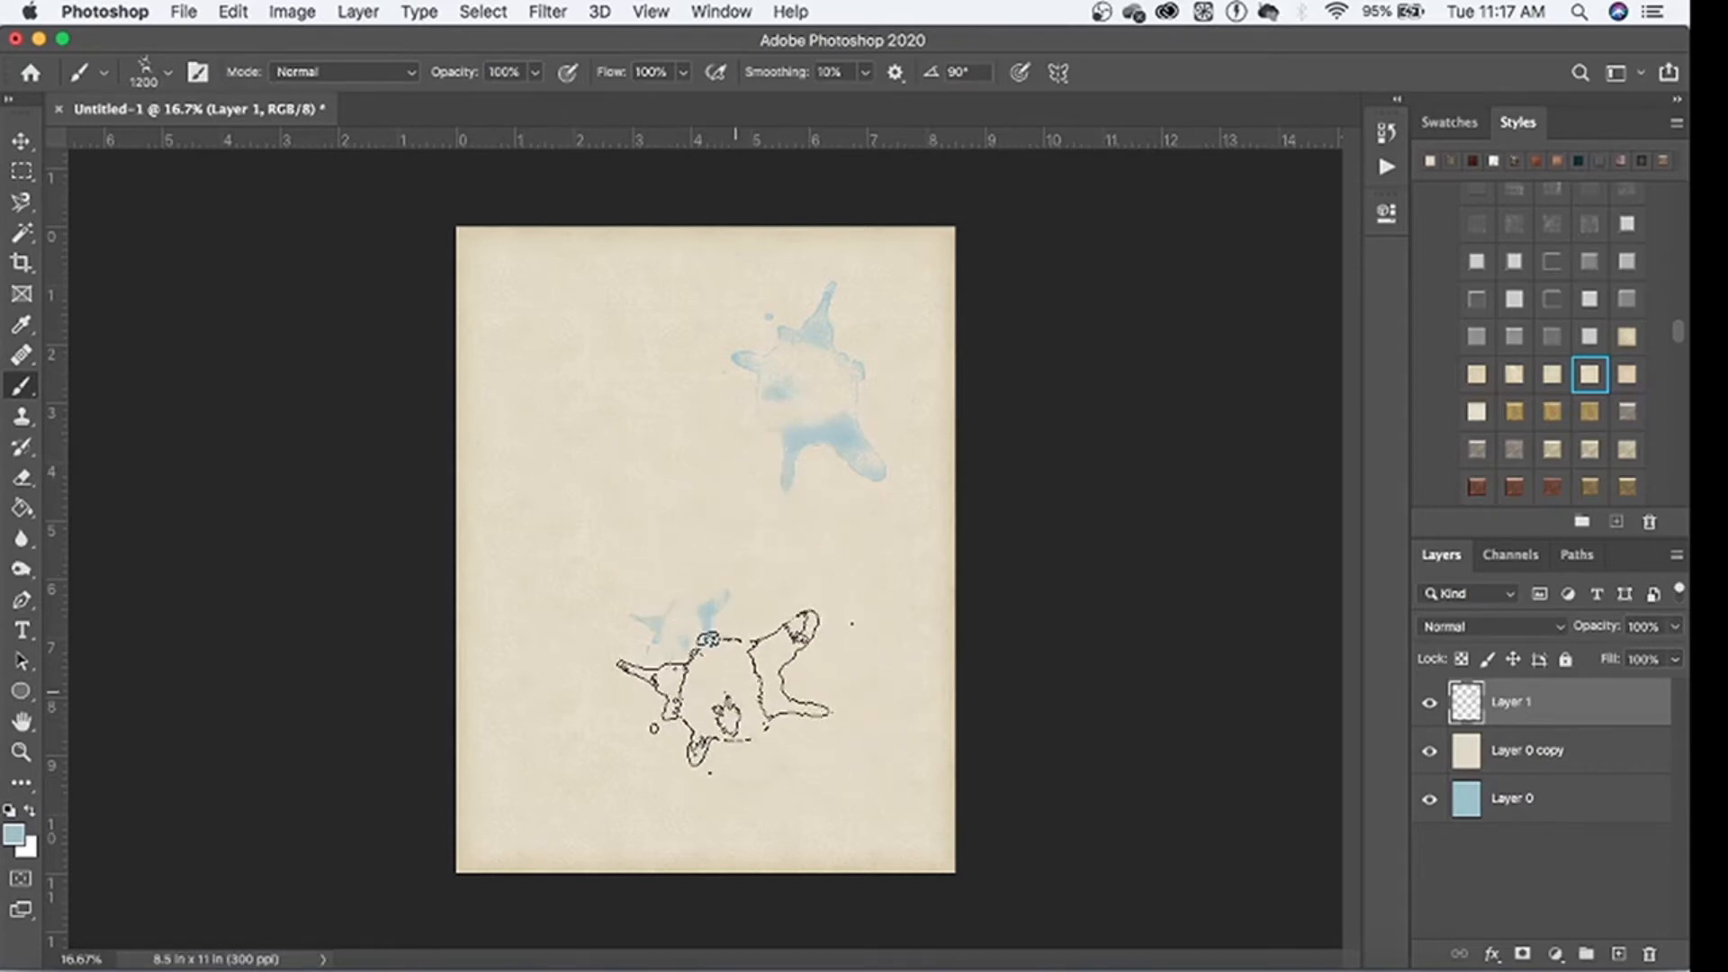
click(952, 744)
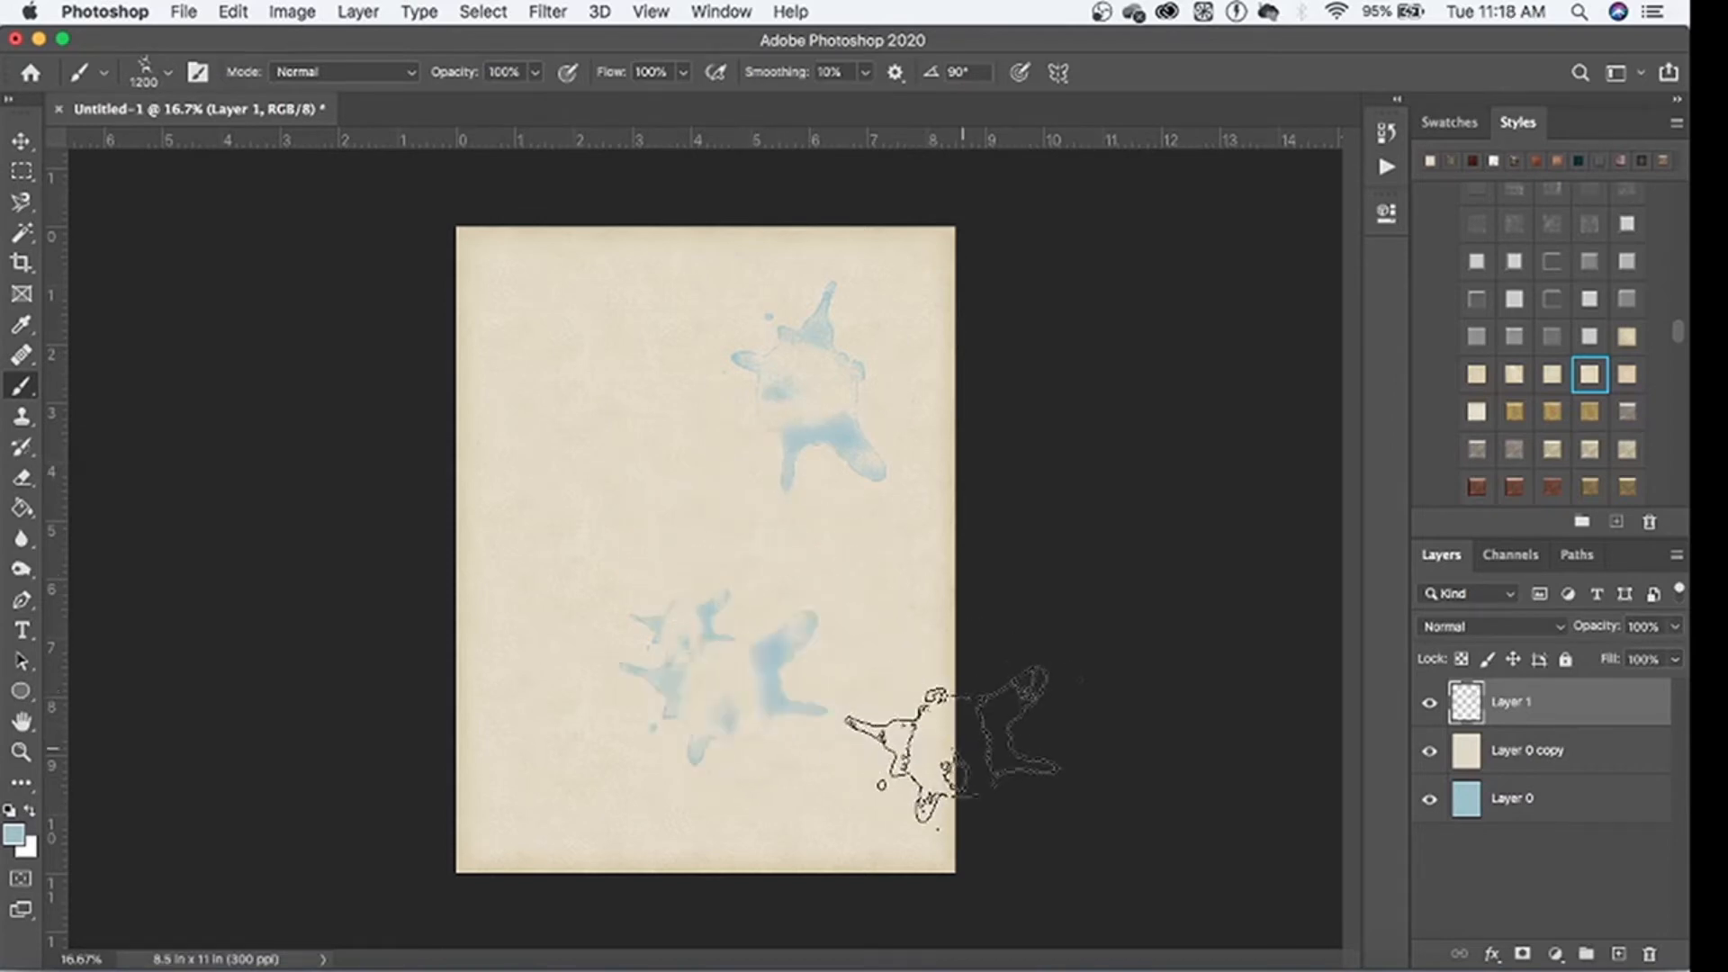
Step: Try the SRO_BSB_VintageHandVol4 brushes 03 and 05, and choose SRO_BSB_VintageHandVol4_07
click(170, 81)
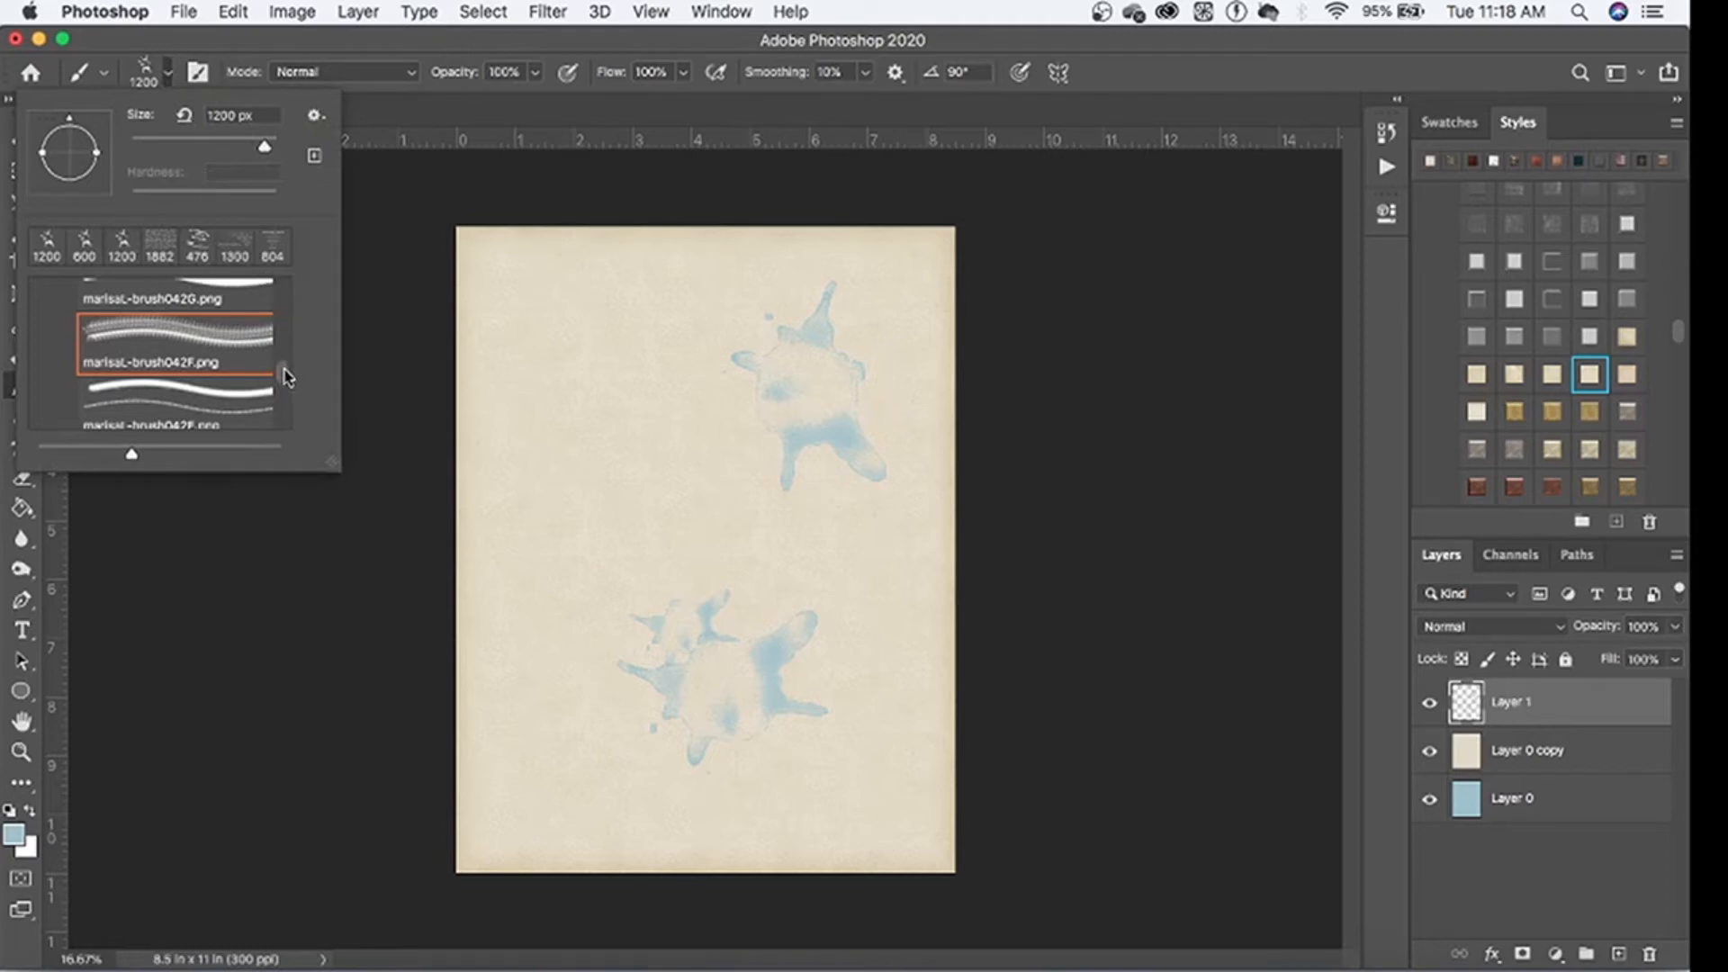
scroll(285, 370, up, 4)
drag(285, 370, 284, 309)
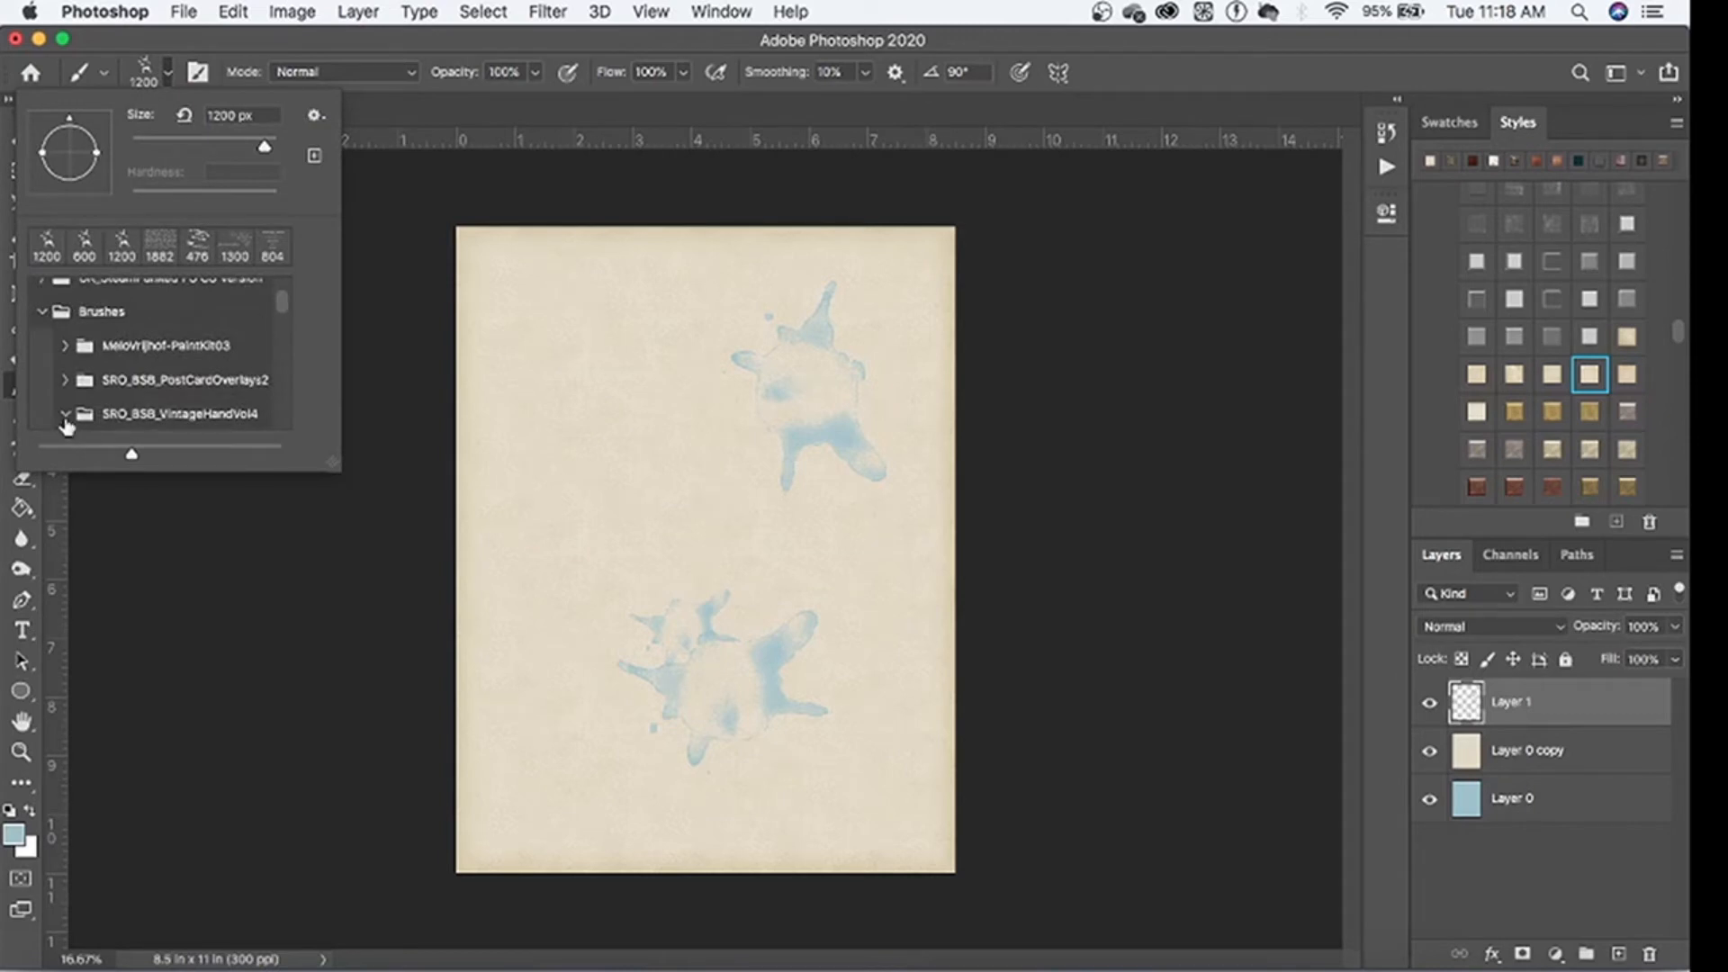
scroll(212, 374, down, 2)
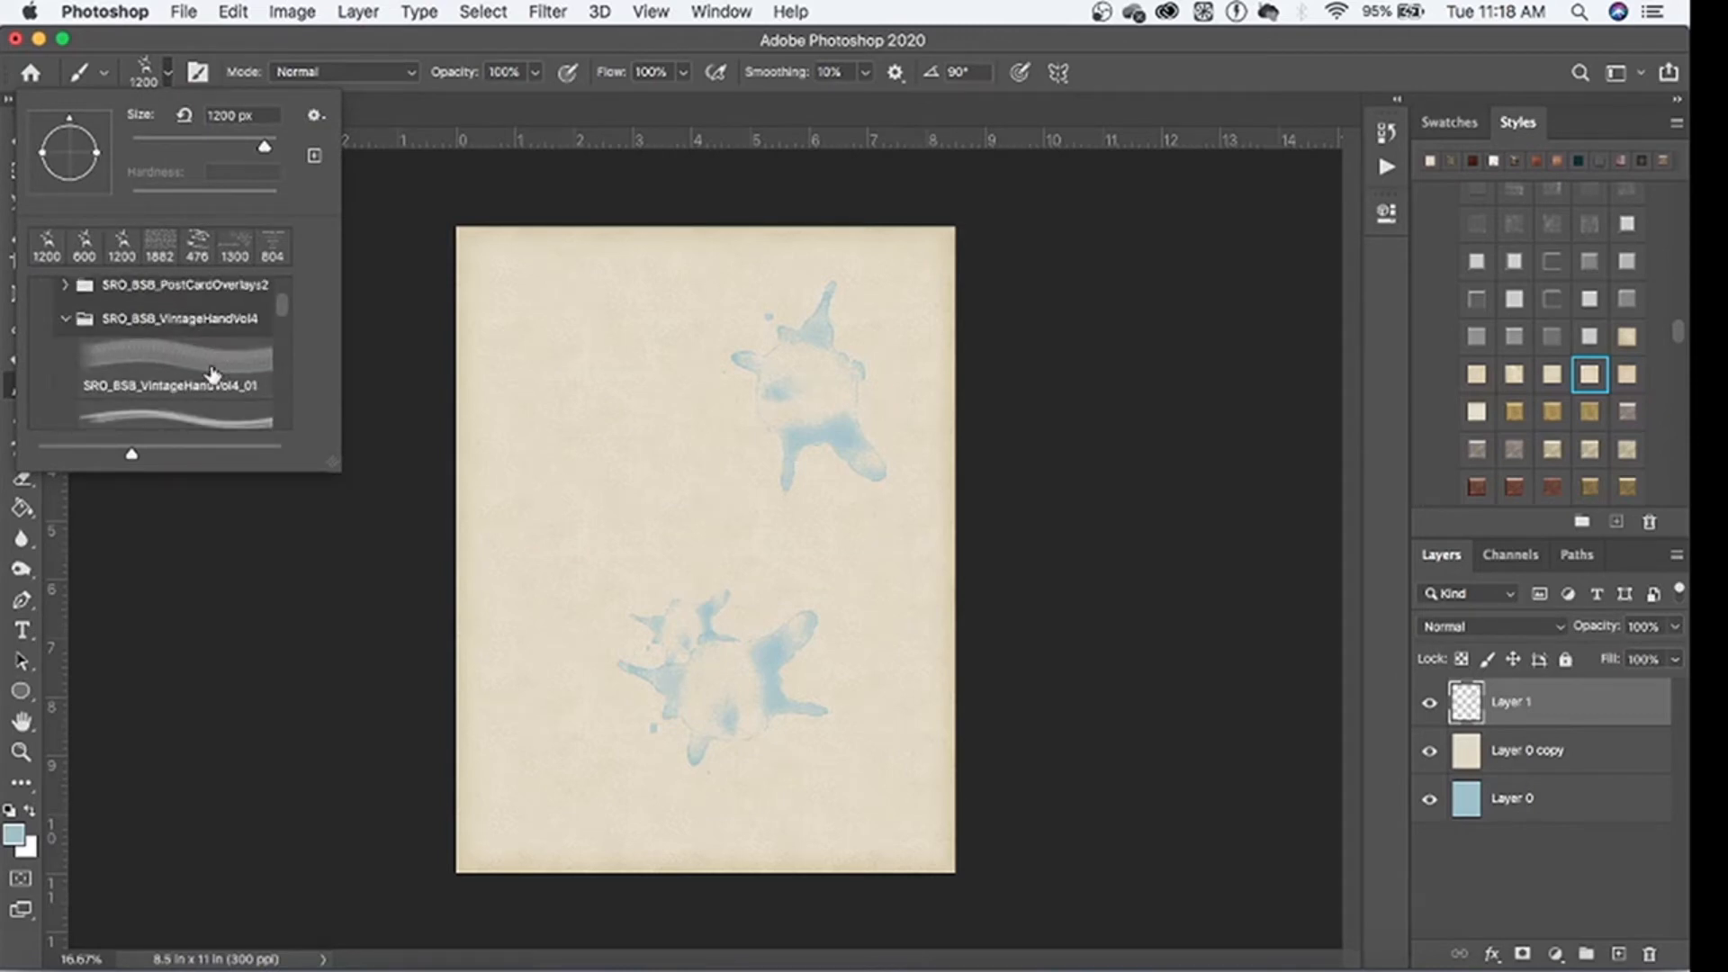
scroll(214, 373, down, 3)
click(216, 374)
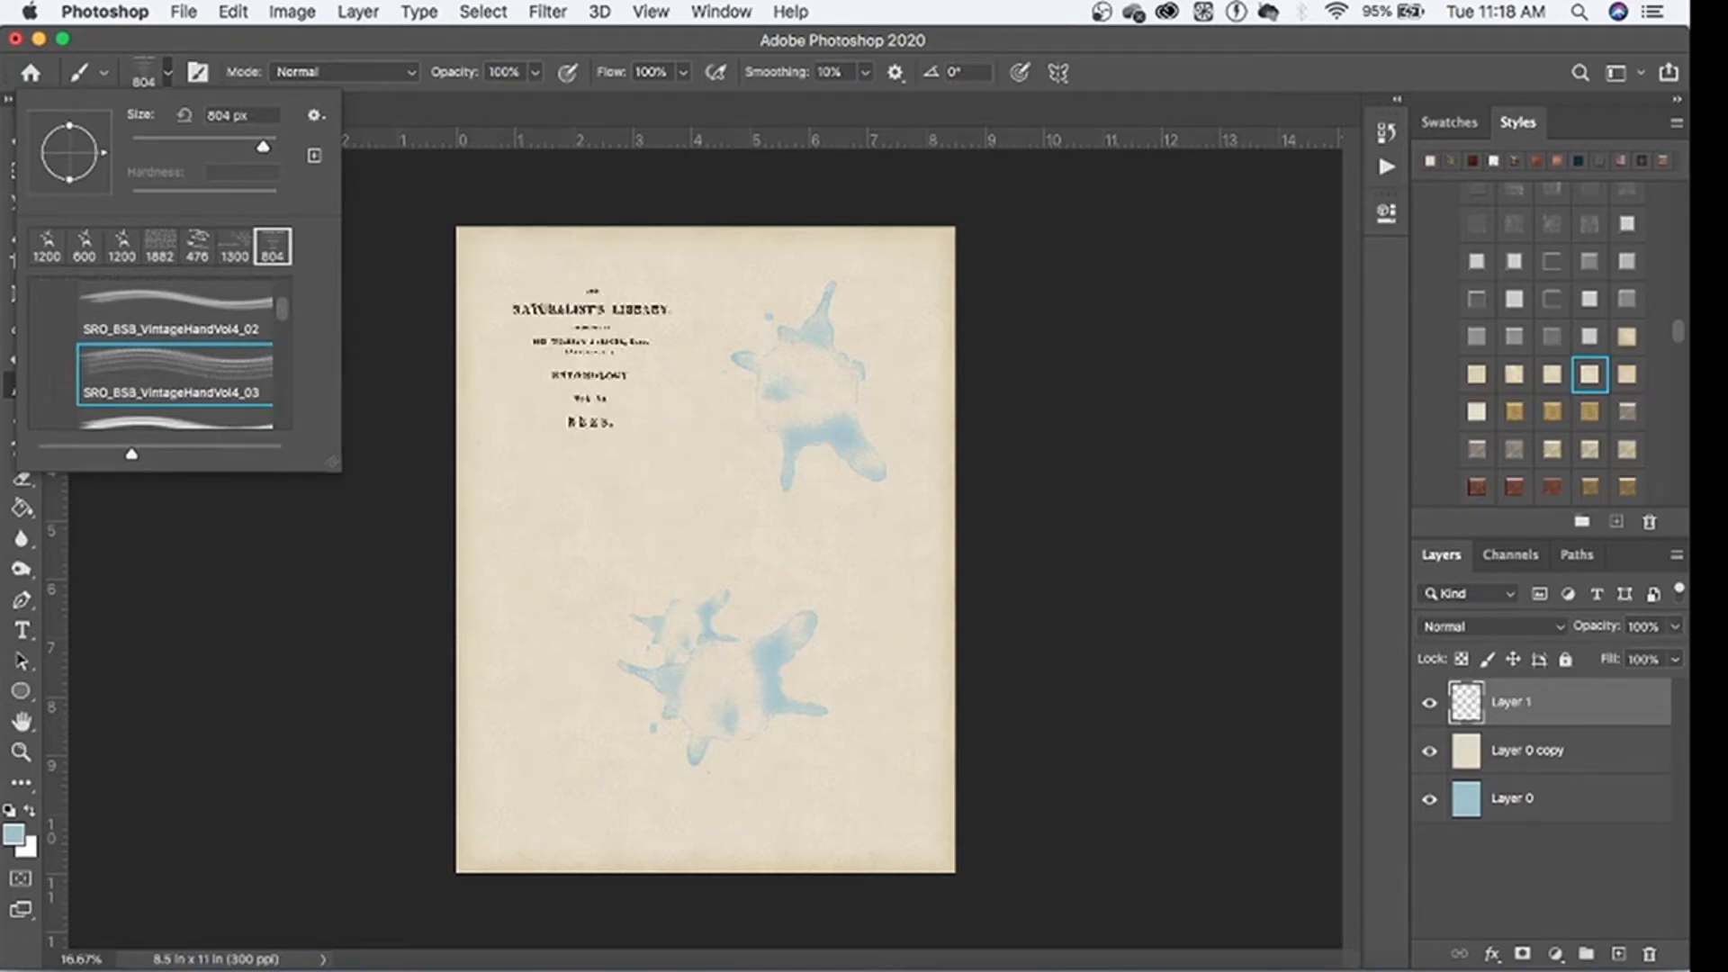
scroll(221, 364, down, 2)
click(217, 345)
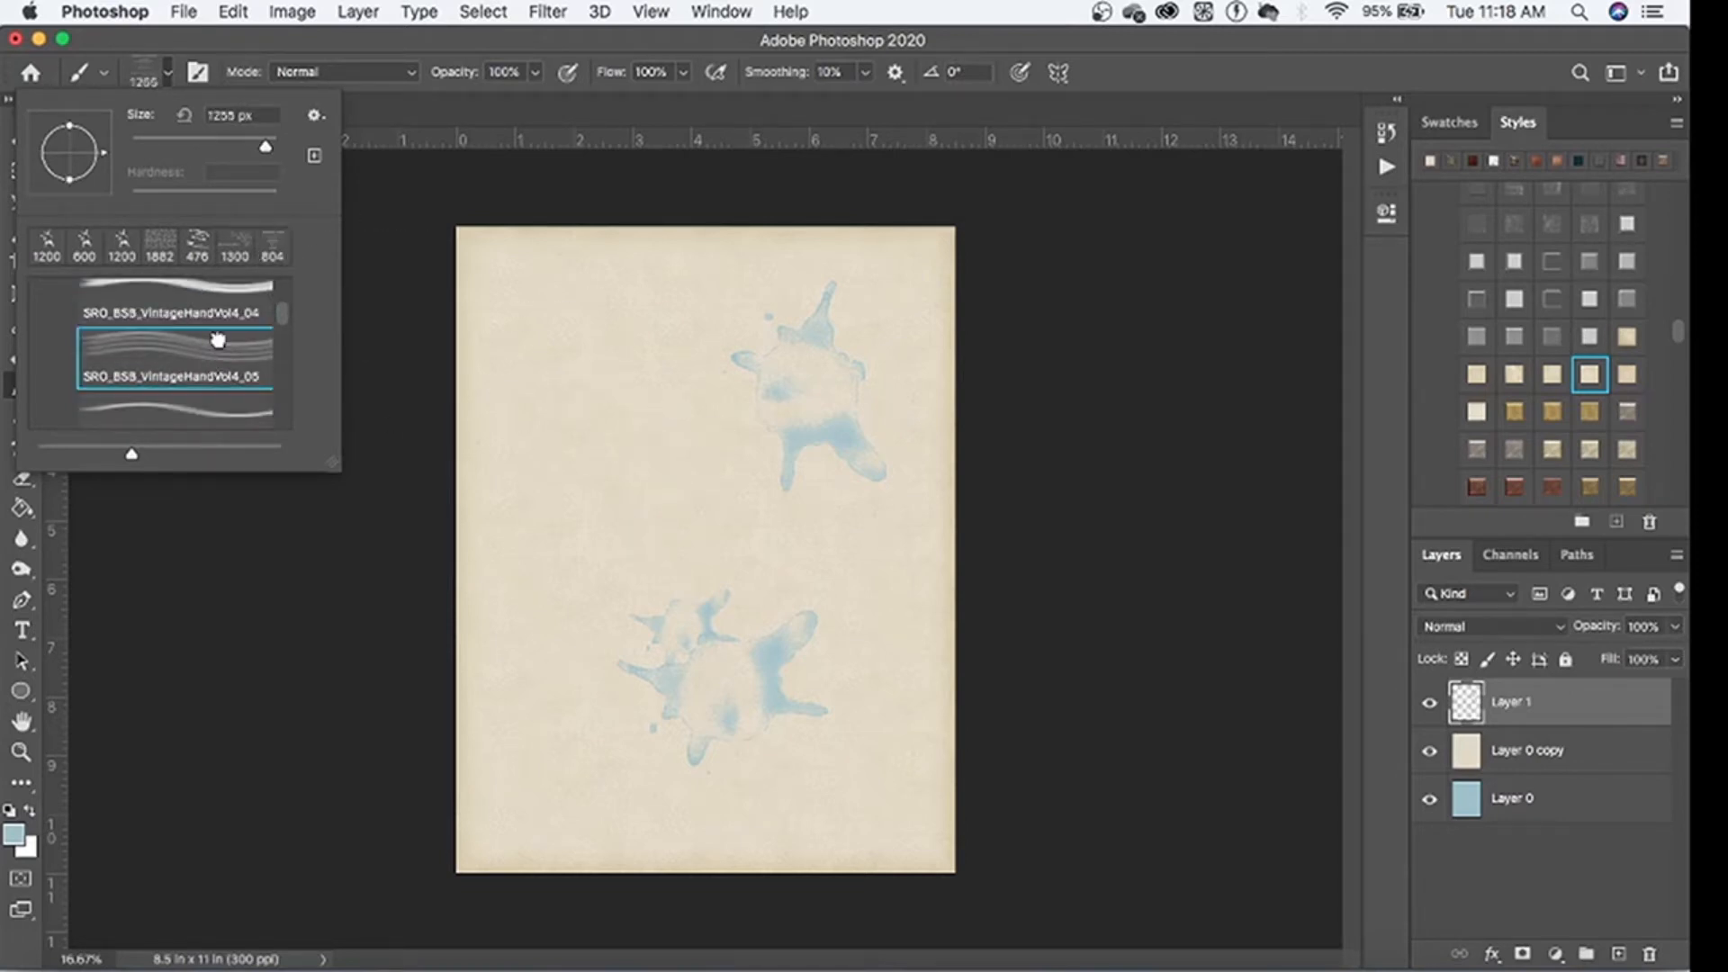
scroll(153, 378, down, 2)
click(161, 380)
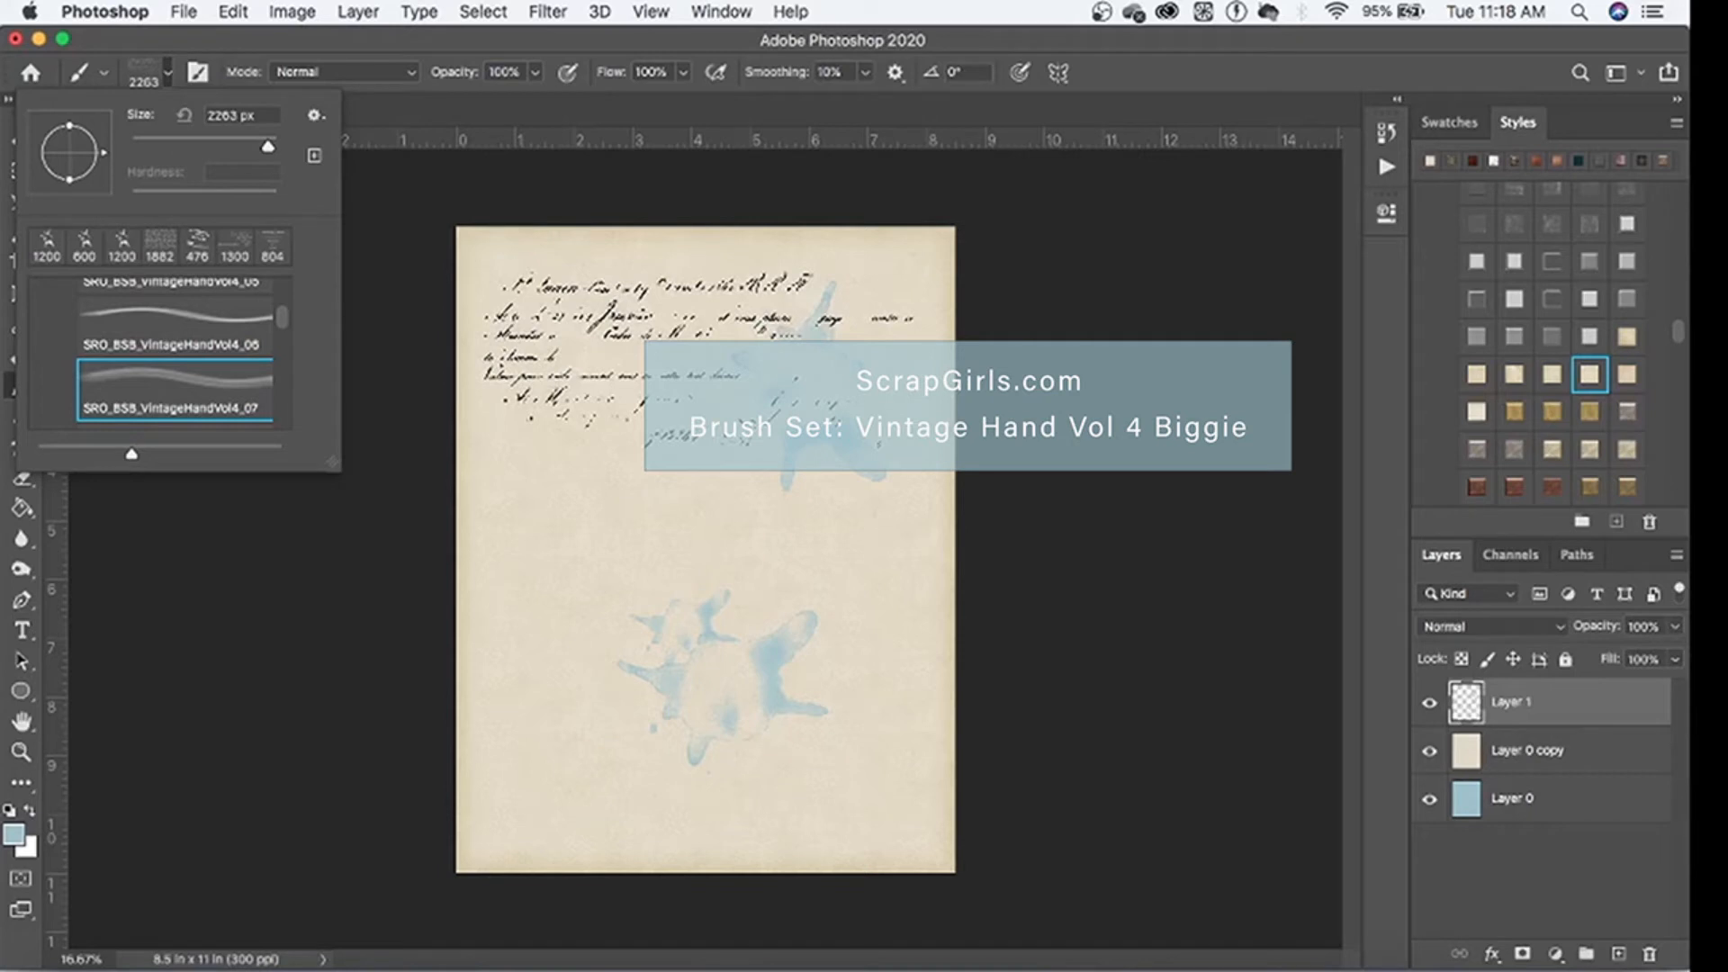
Step: Stamp the handwriting brush at 2263 px across the upper part of the paper, over the splatter
key(Return)
key(Return)
click(700, 360)
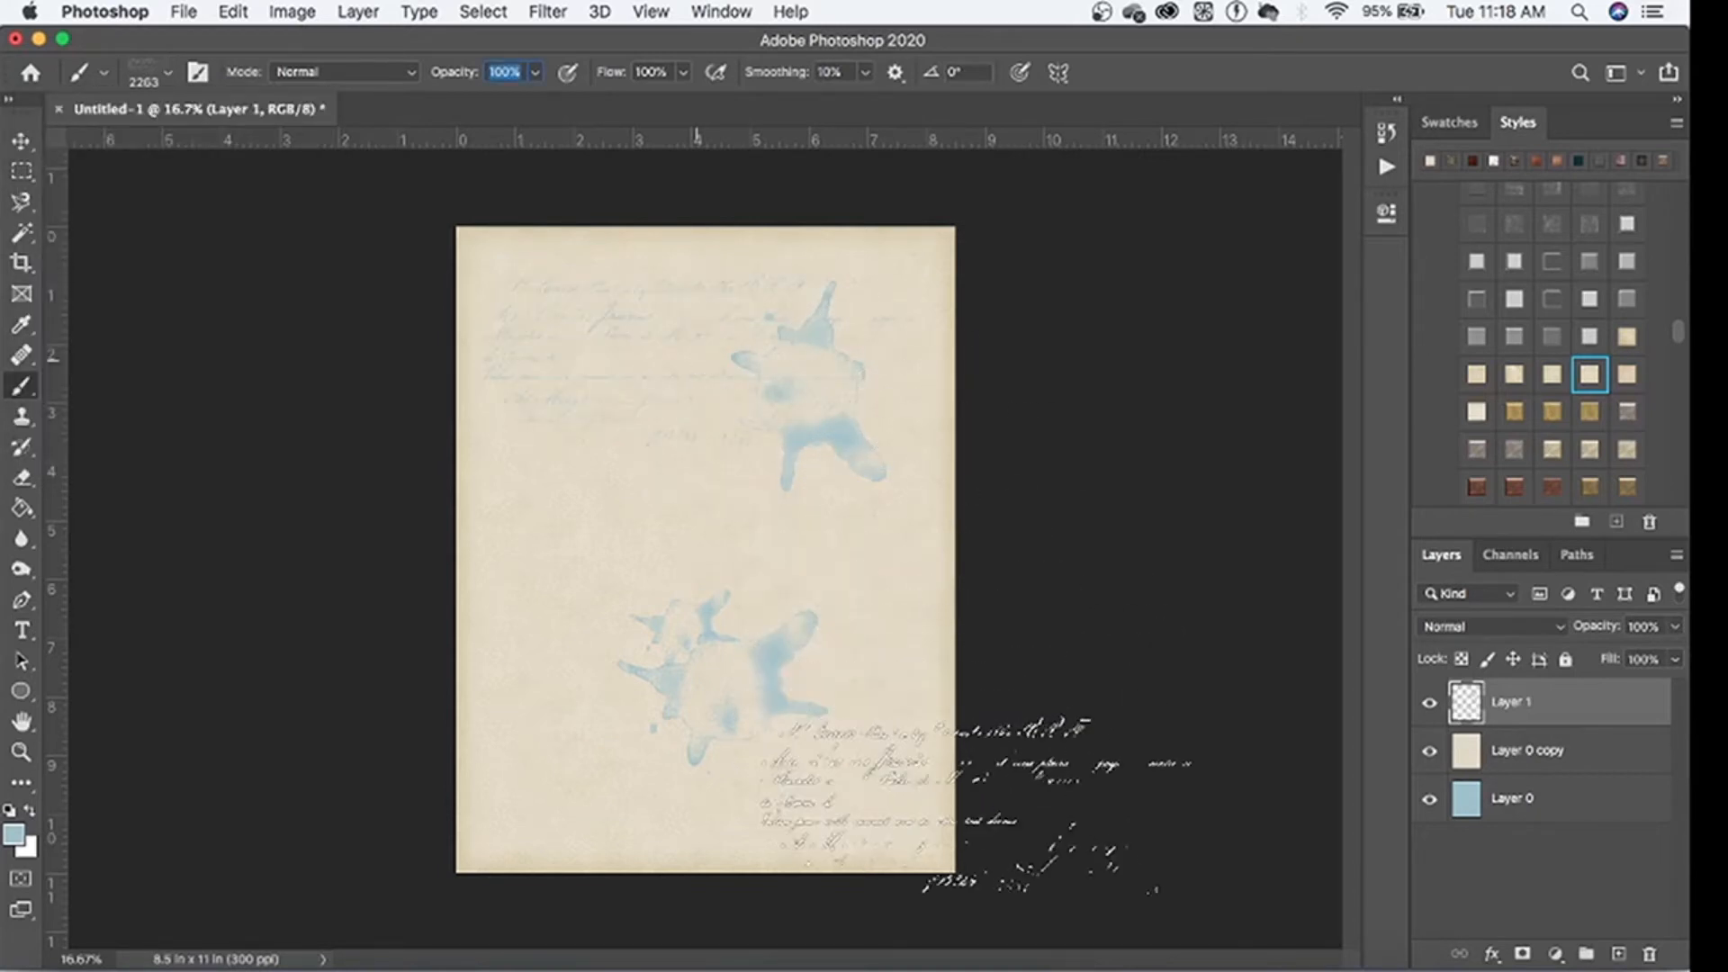
Step: Preview SRO_BSB_VintageHandVol4_12 and choose the handwriting brush SRO_BSB_VintageHandVol4_11 instead
click(168, 74)
scroll(227, 385, down, 4)
click(221, 376)
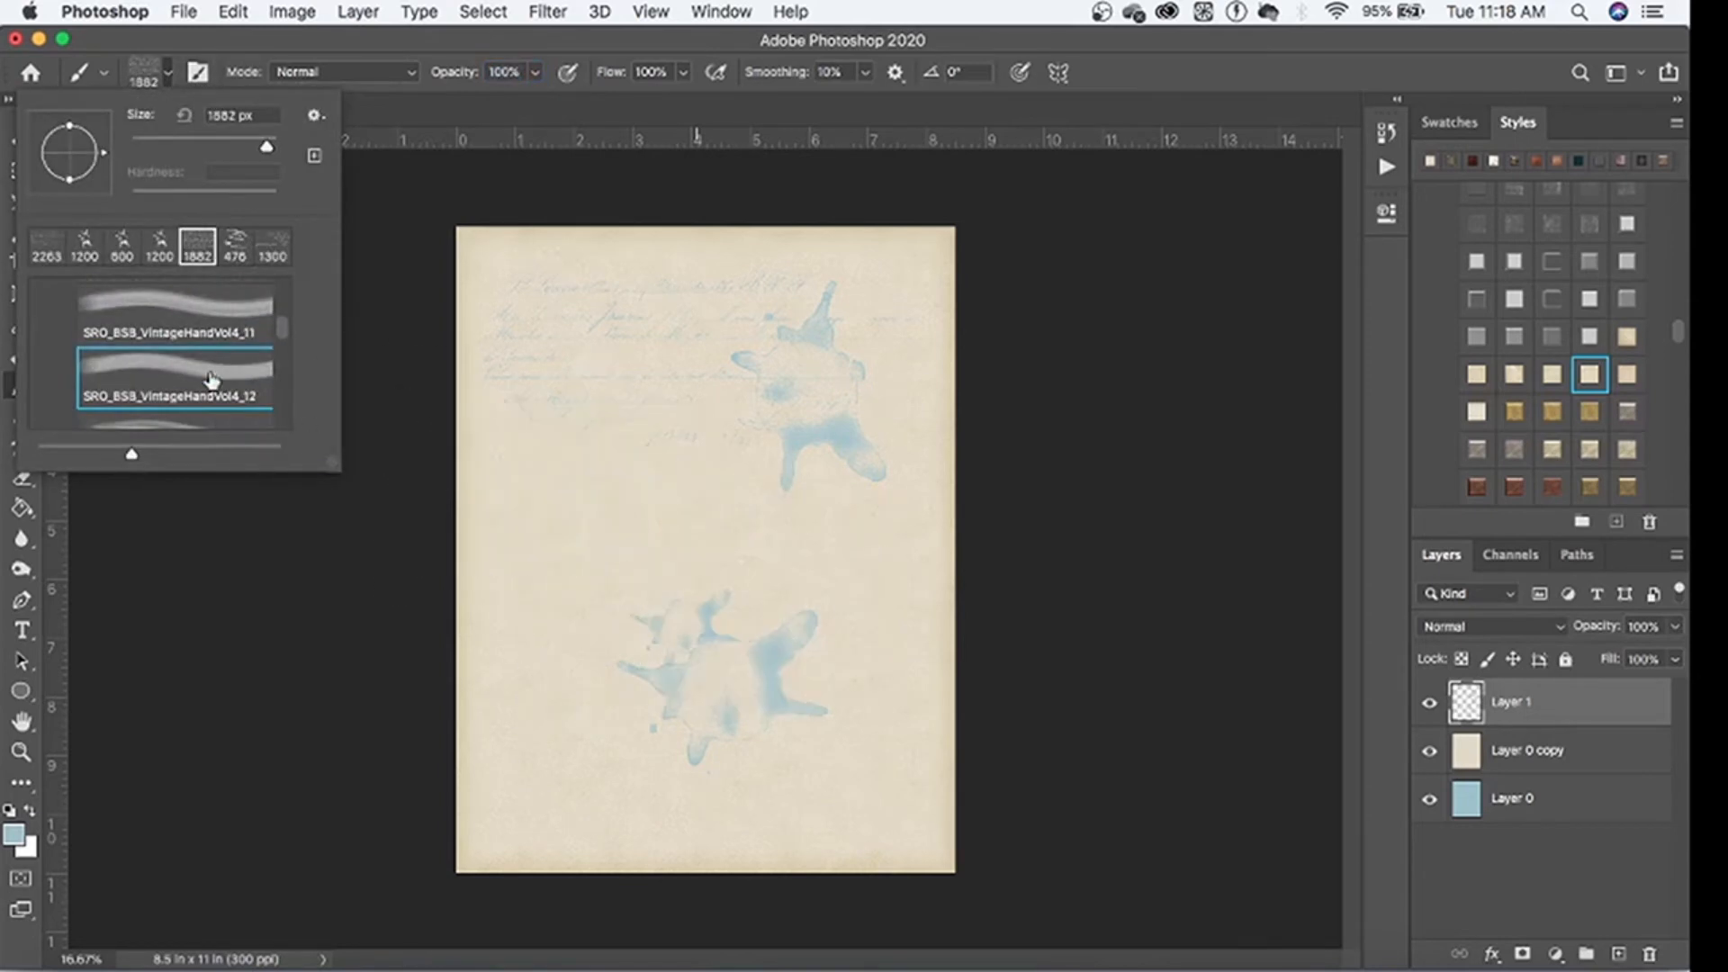
click(221, 315)
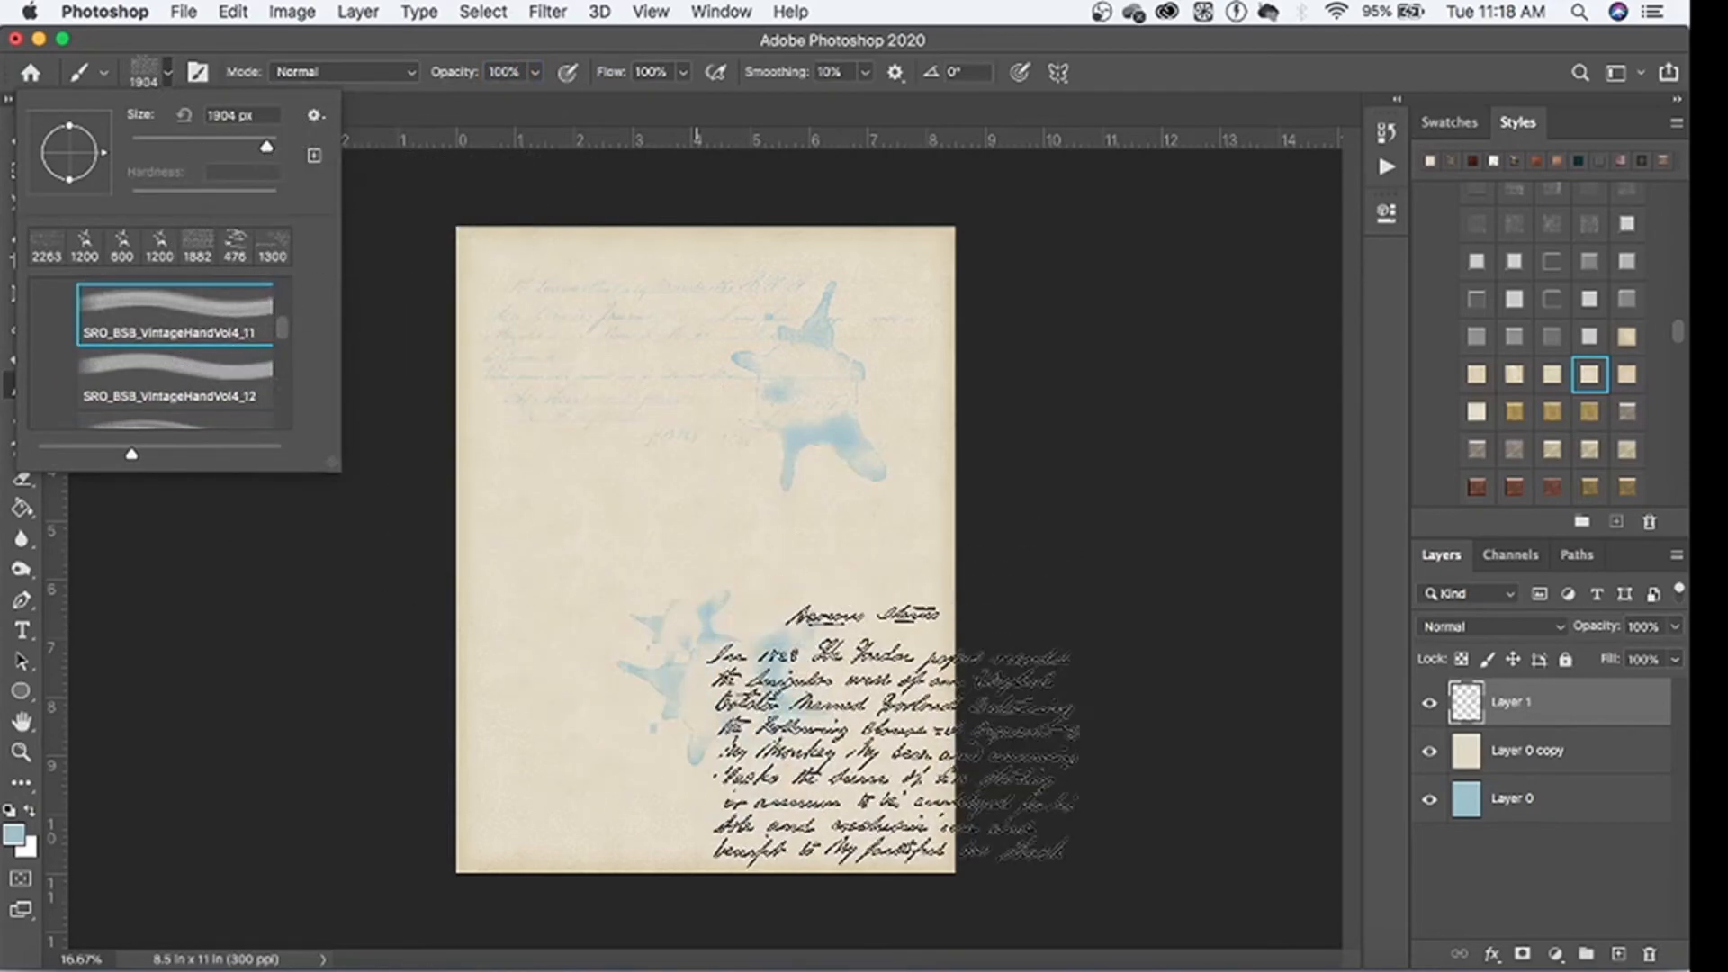
Step: Reduce the handwriting brush to 1000 px and stamp it in the lower right corner of the paper
key(Escape)
key(bracketleft)
key(bracketleft)
key(bracketleft)
key(bracketleft)
key(bracketleft)
key(bracketleft)
key(bracketleft)
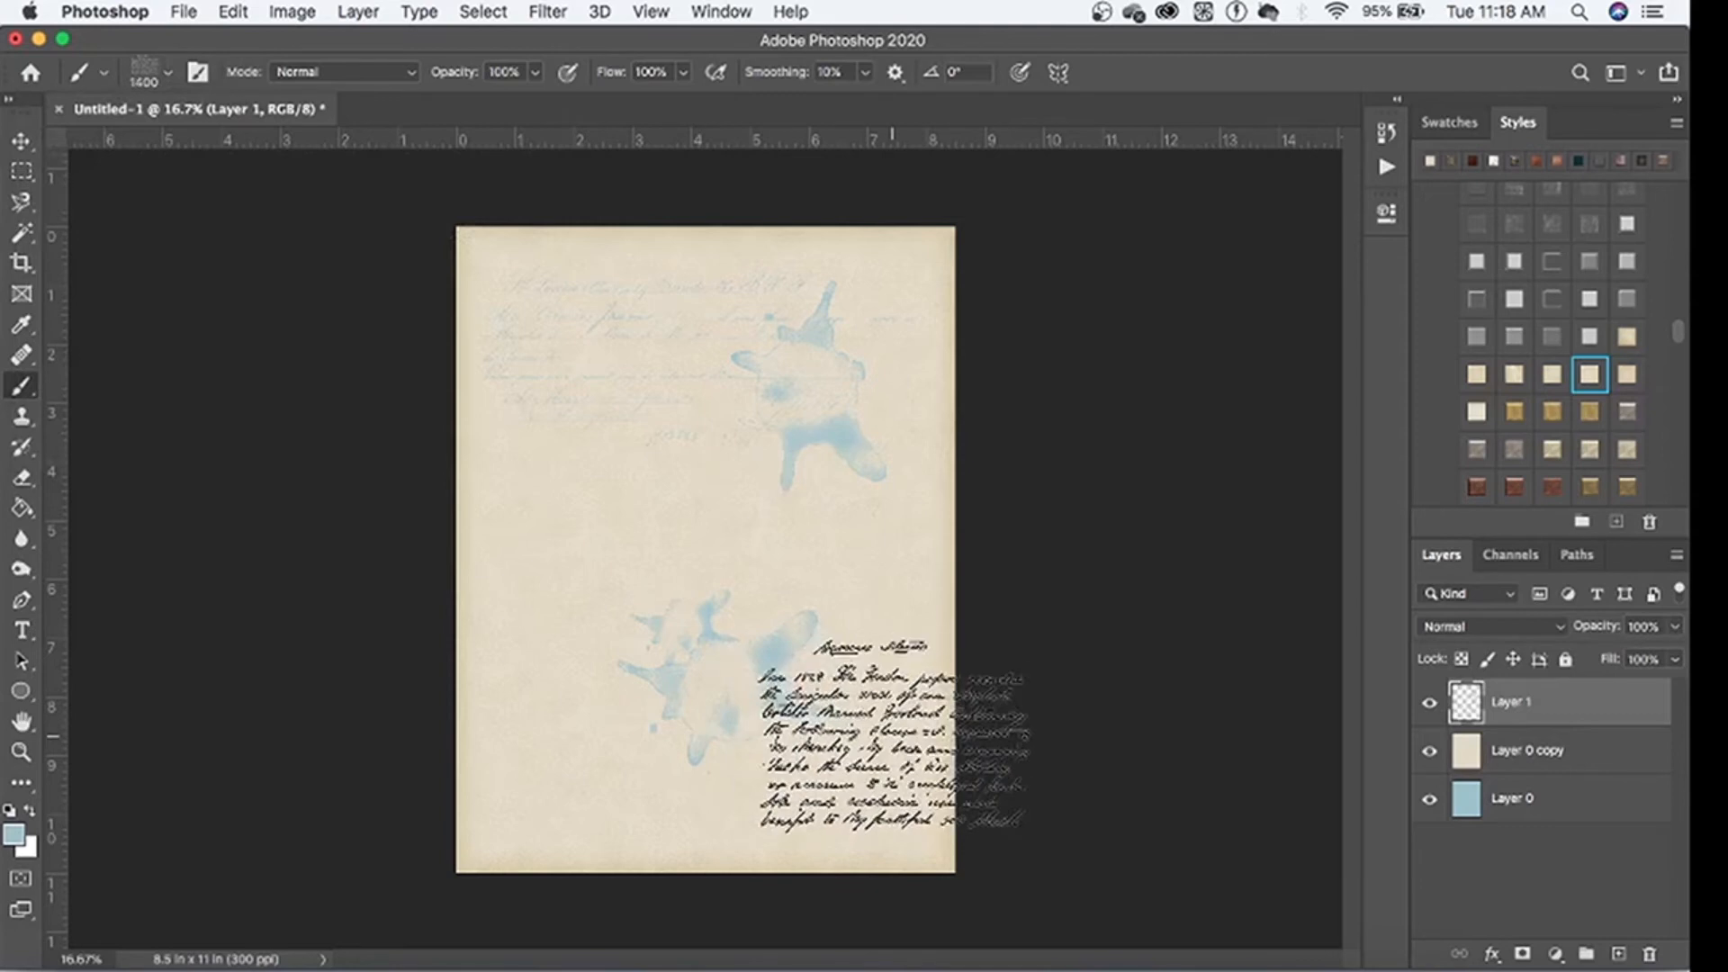
key(bracketleft)
key(bracketleft)
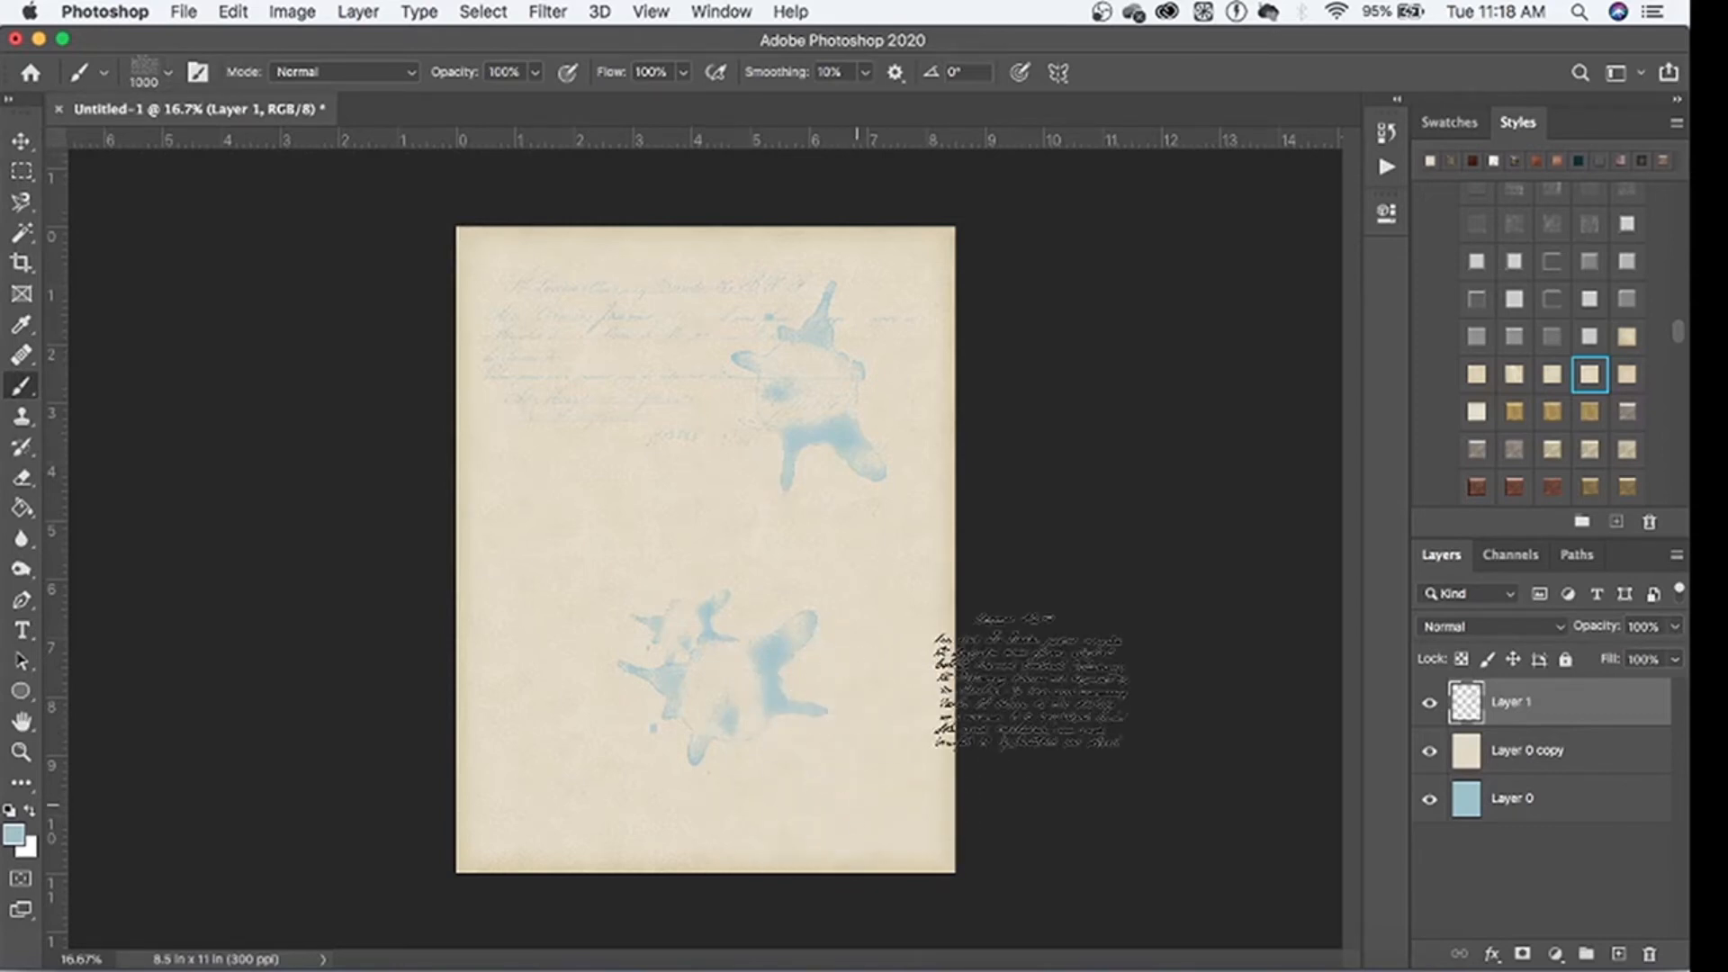
click(1030, 681)
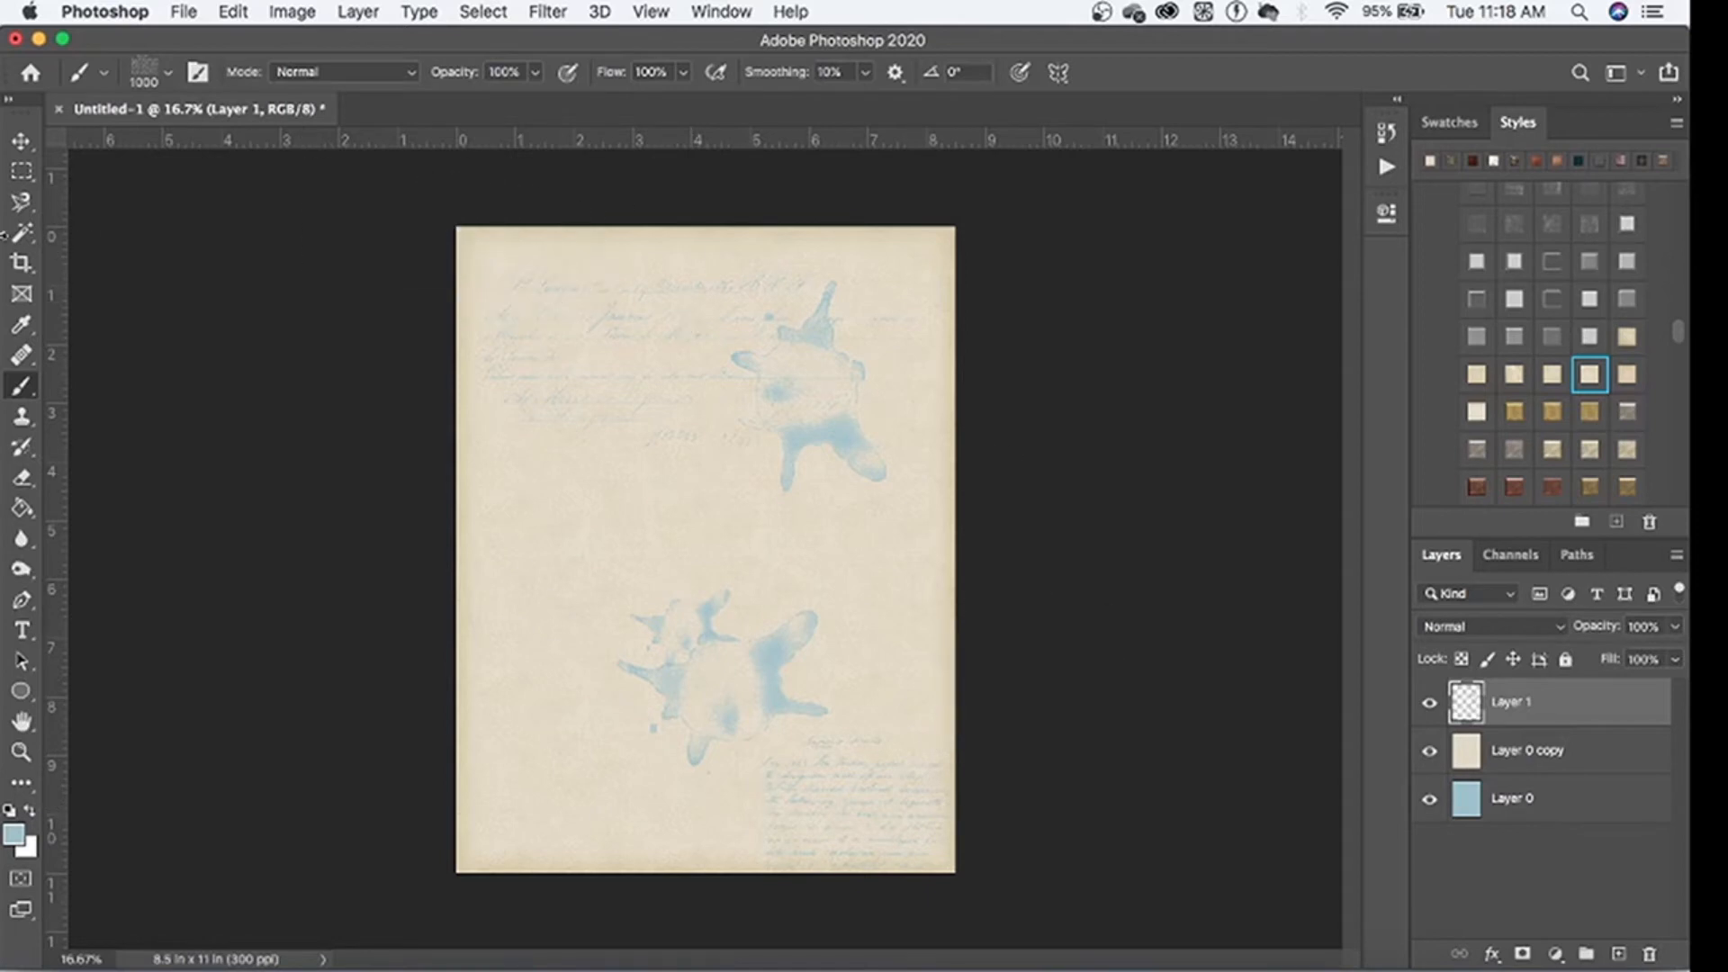
key(v)
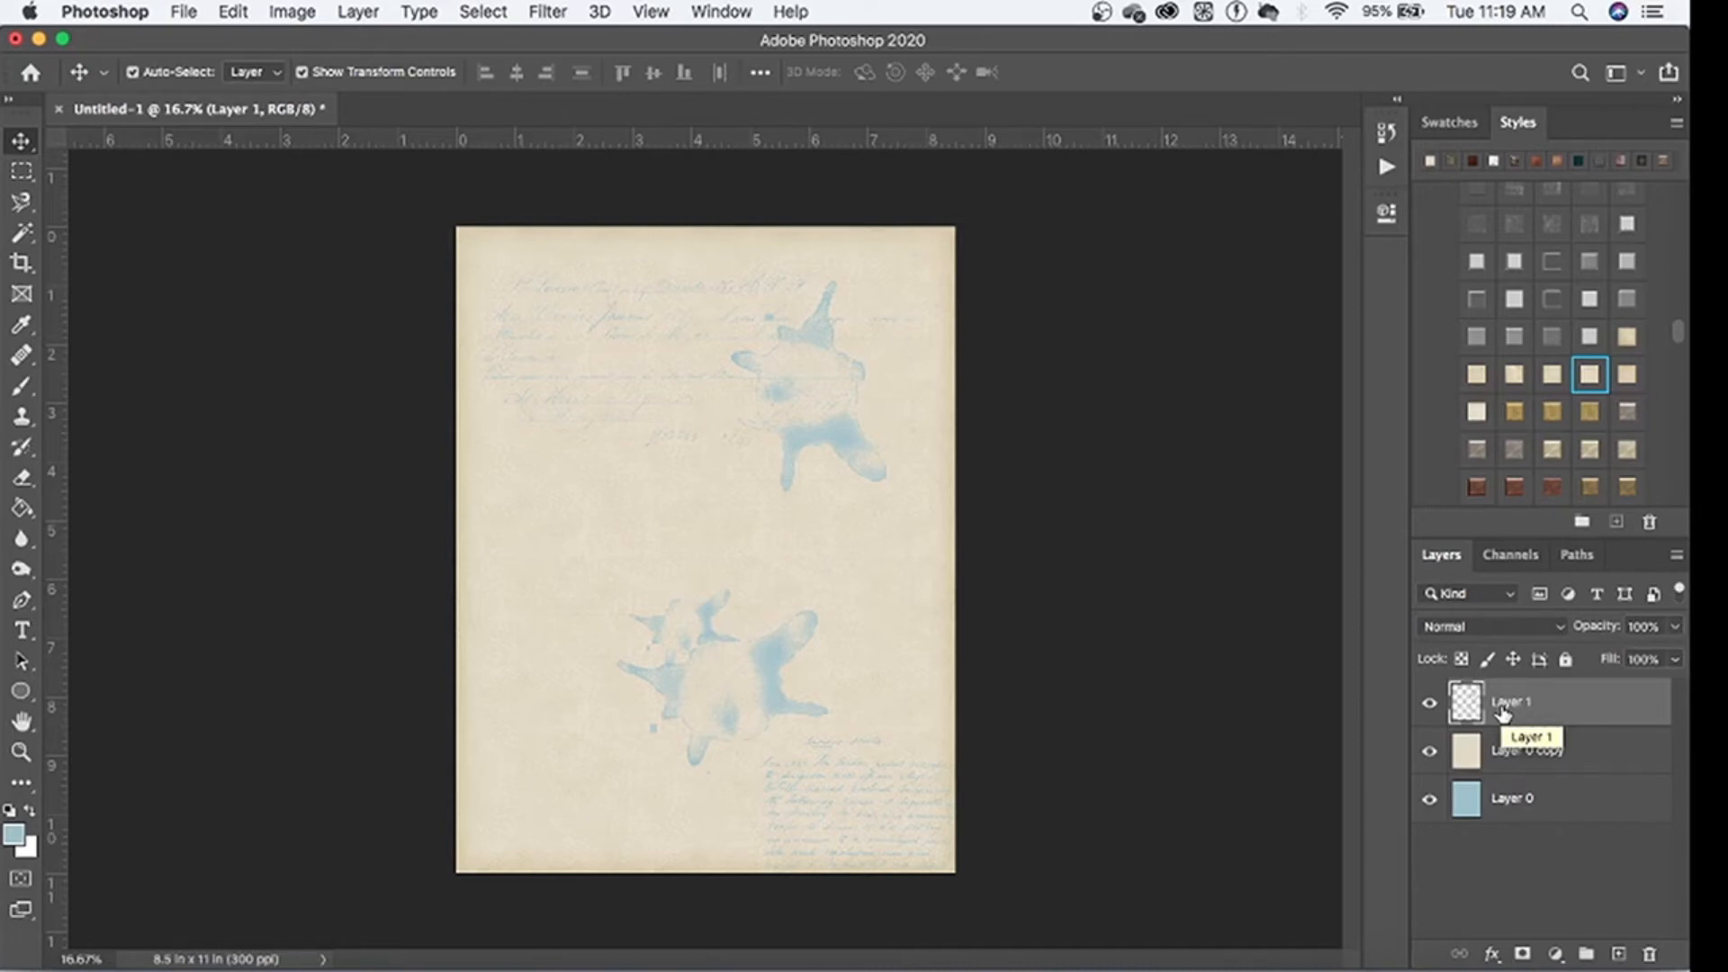
Step: Rename Layer 1 as "brush layer"
double_click(1504, 706)
text(brush)
text(layer)
key(Return)
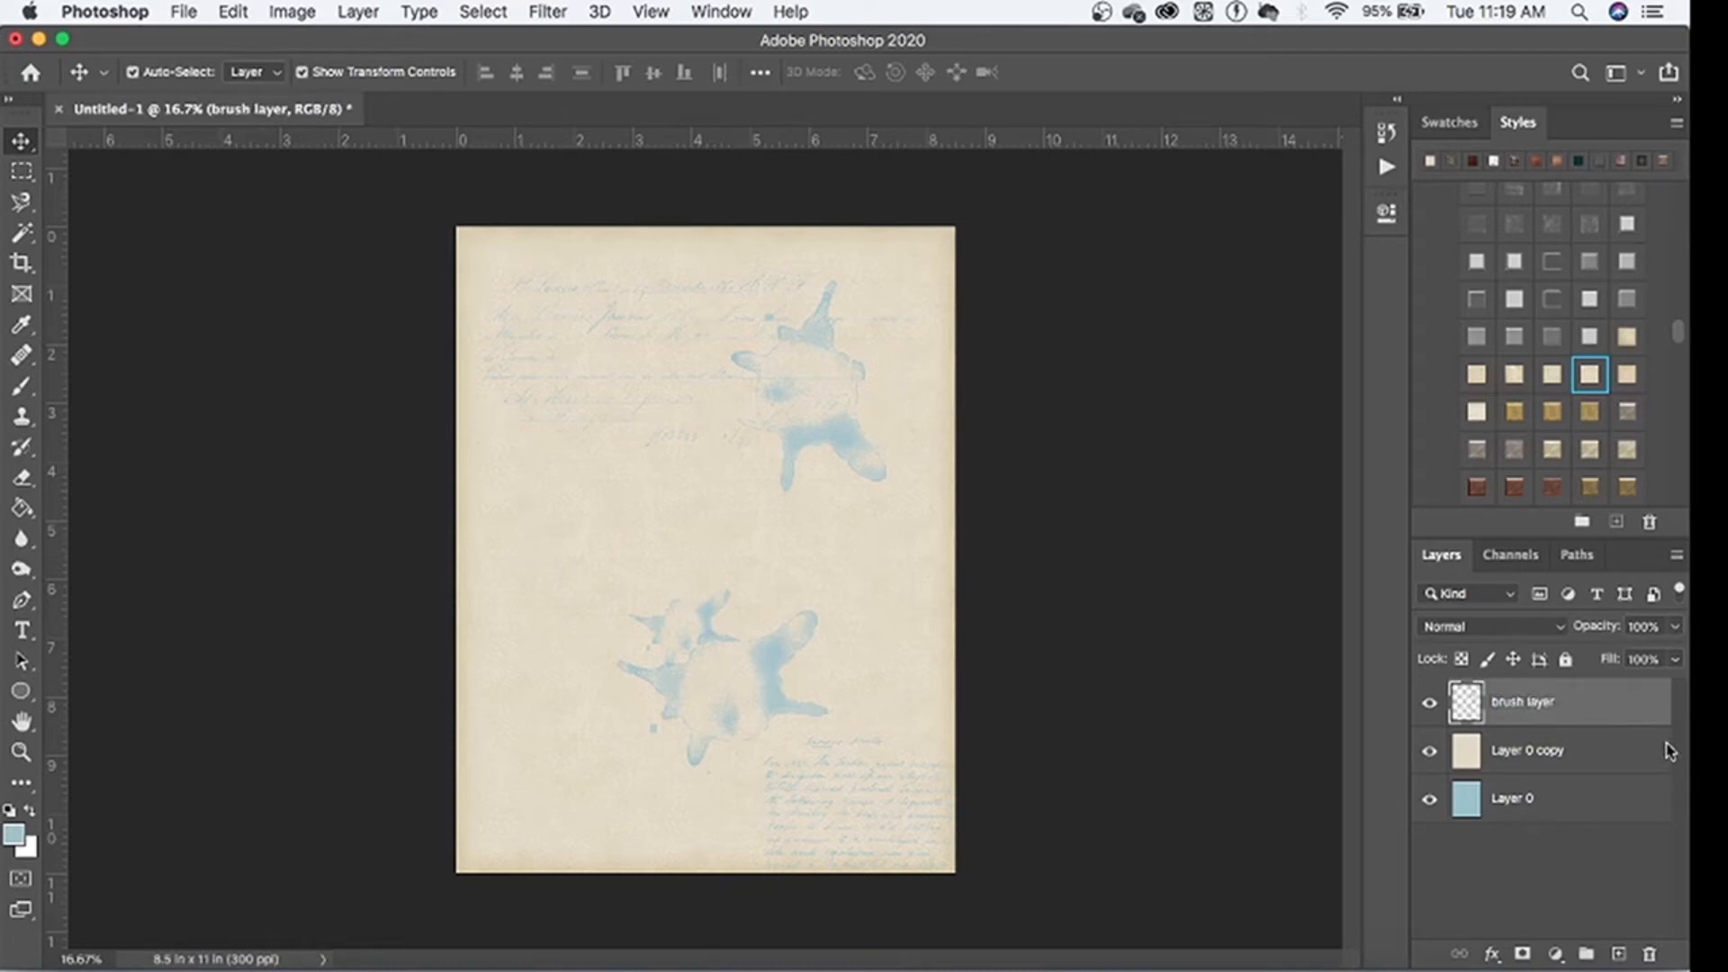
Step: Rename Layer 0 copy as "vintage paper" and set its blend mode to Linear Burn
click(1530, 754)
double_click(1519, 752)
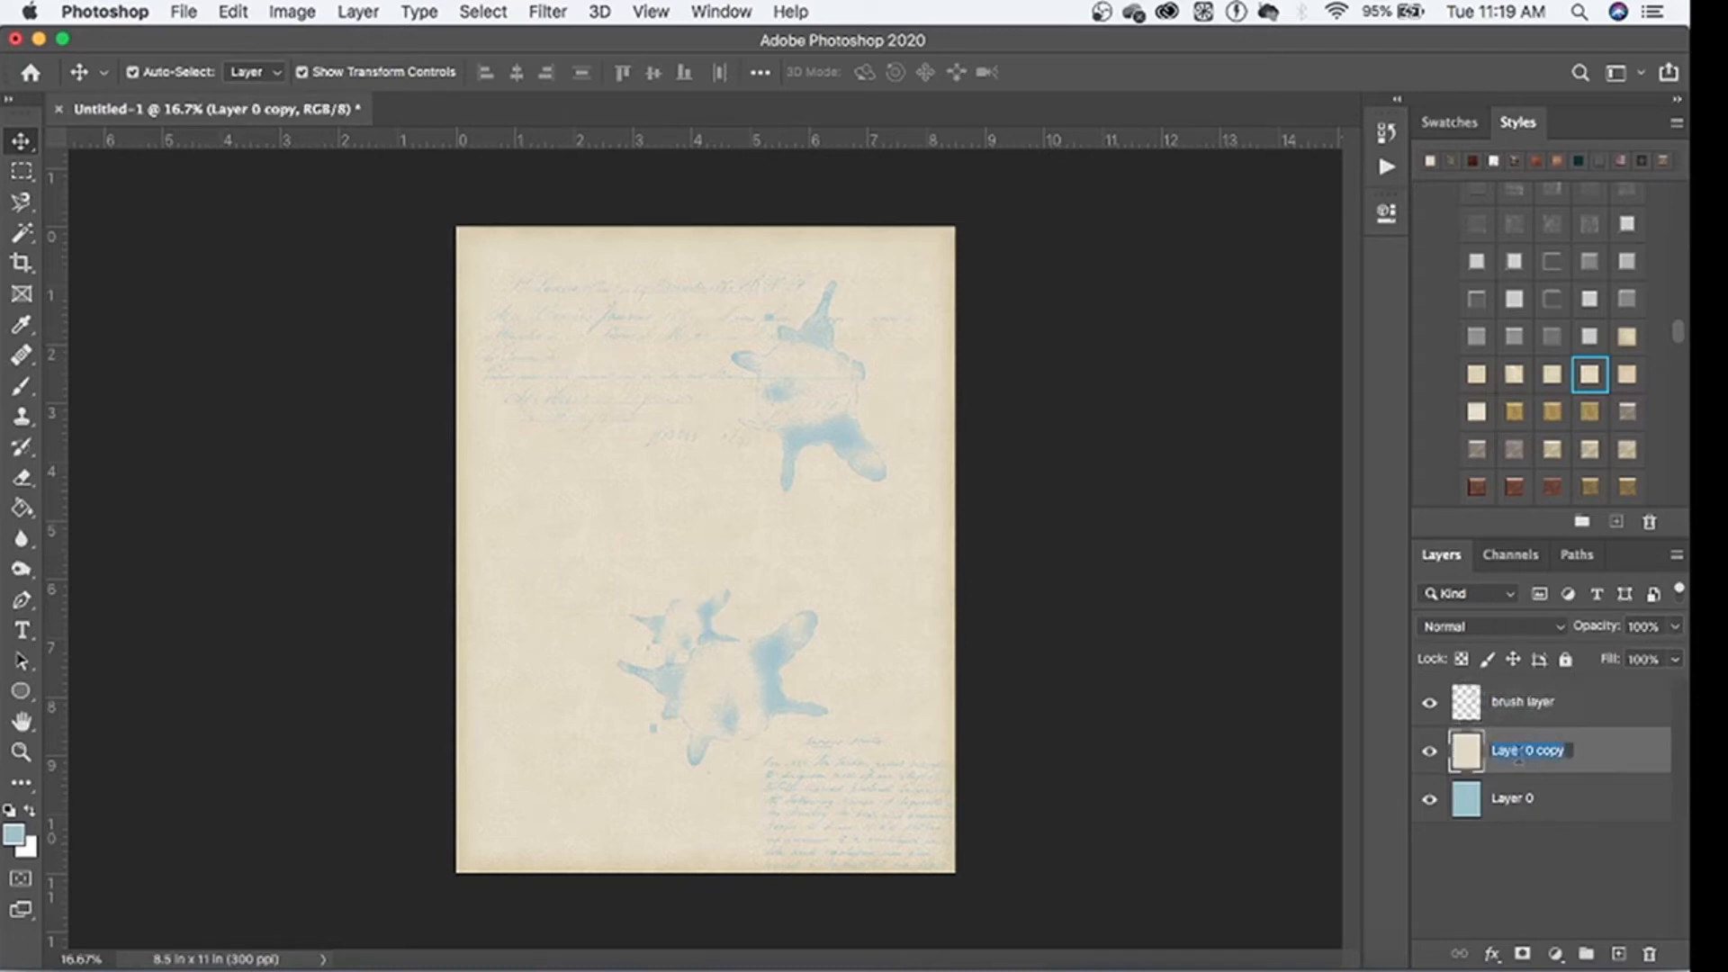
text(vintage paper)
key(Return)
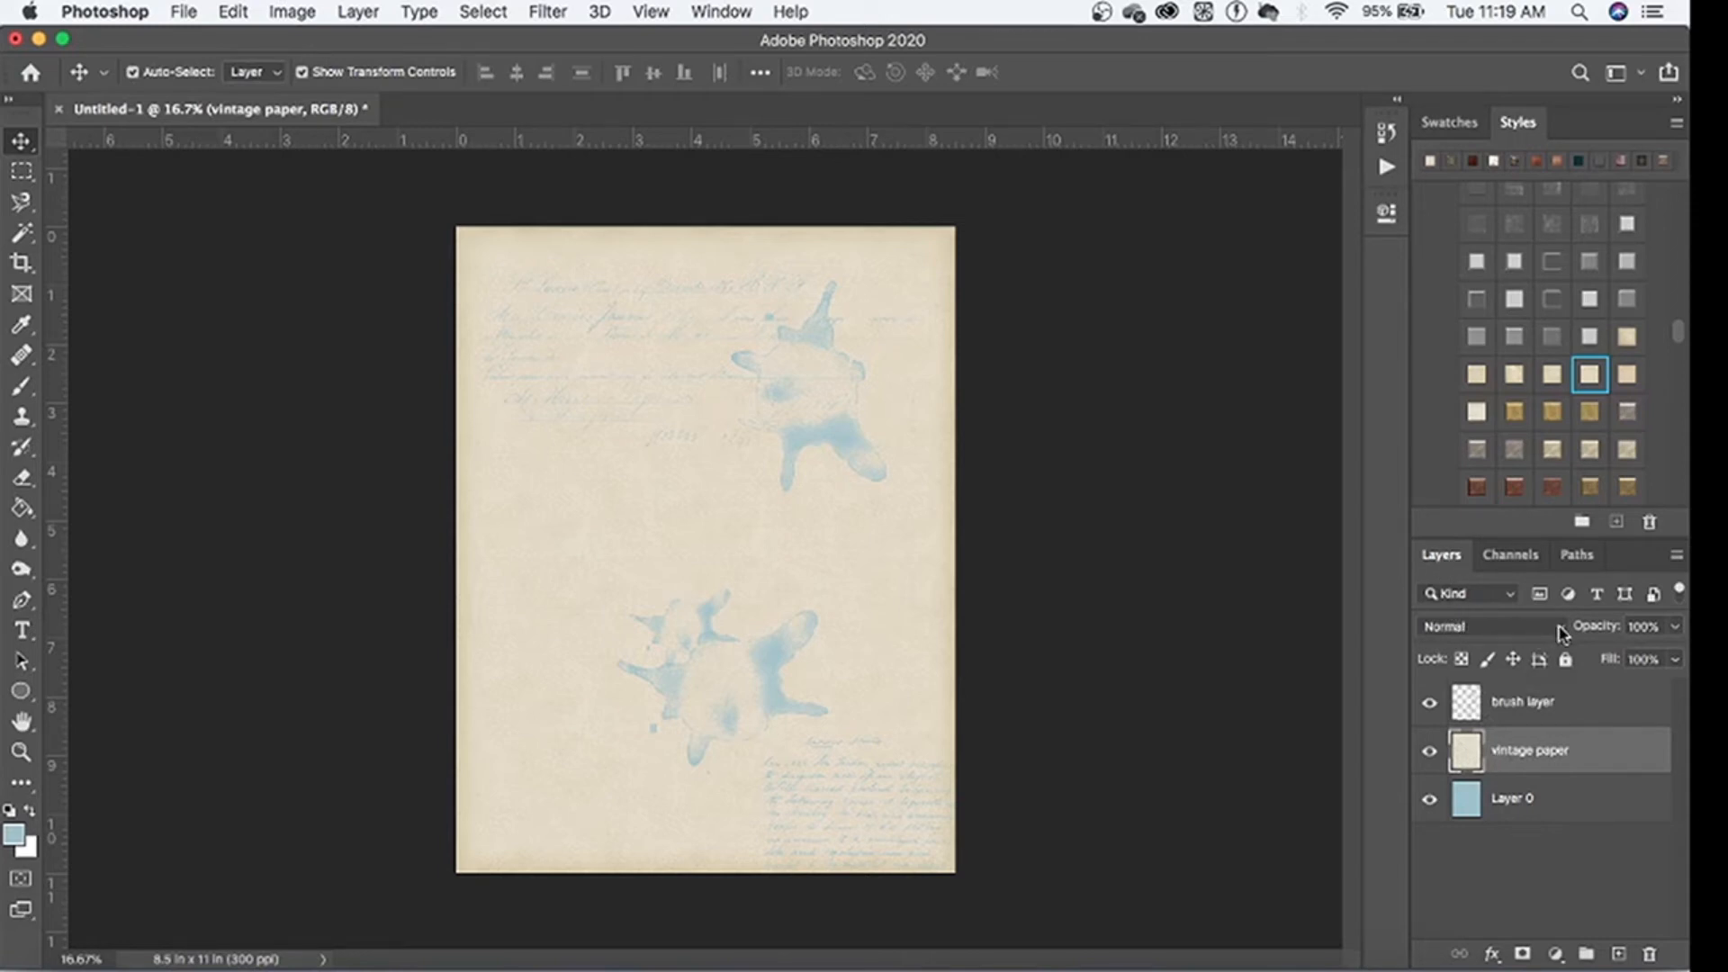
click(1561, 630)
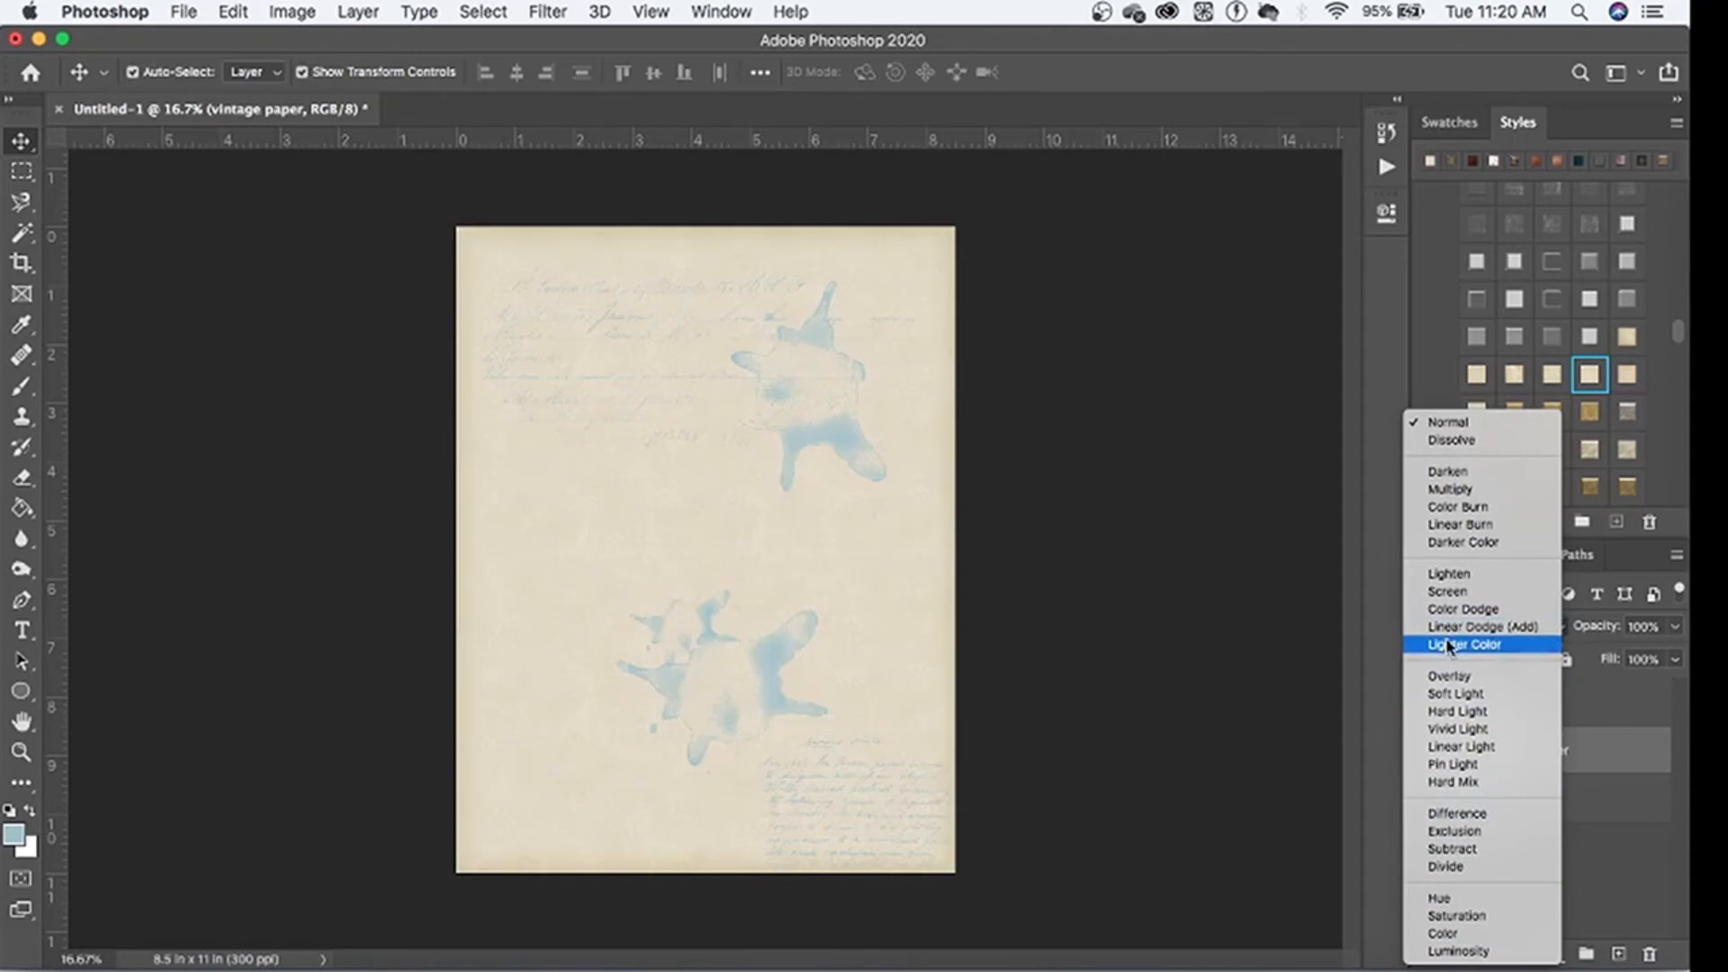
click(1438, 529)
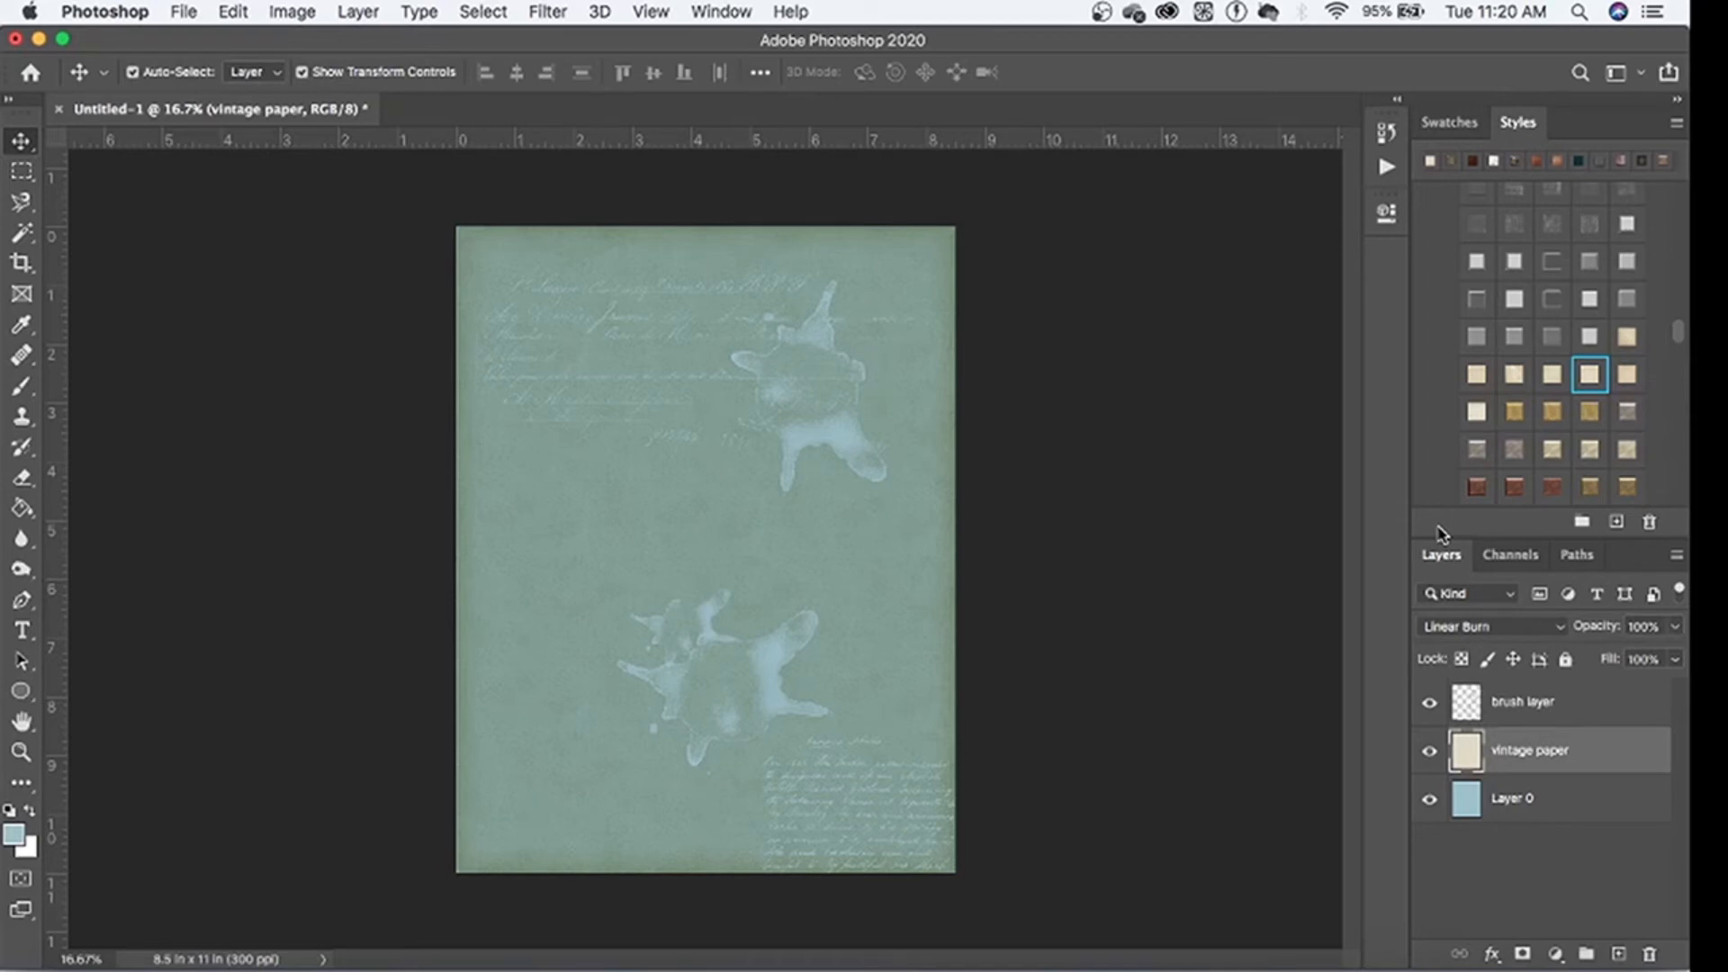
Step: Compare the look with and without the vintage paper, and set the brush layer's blend mode to Hard Mix
click(1518, 701)
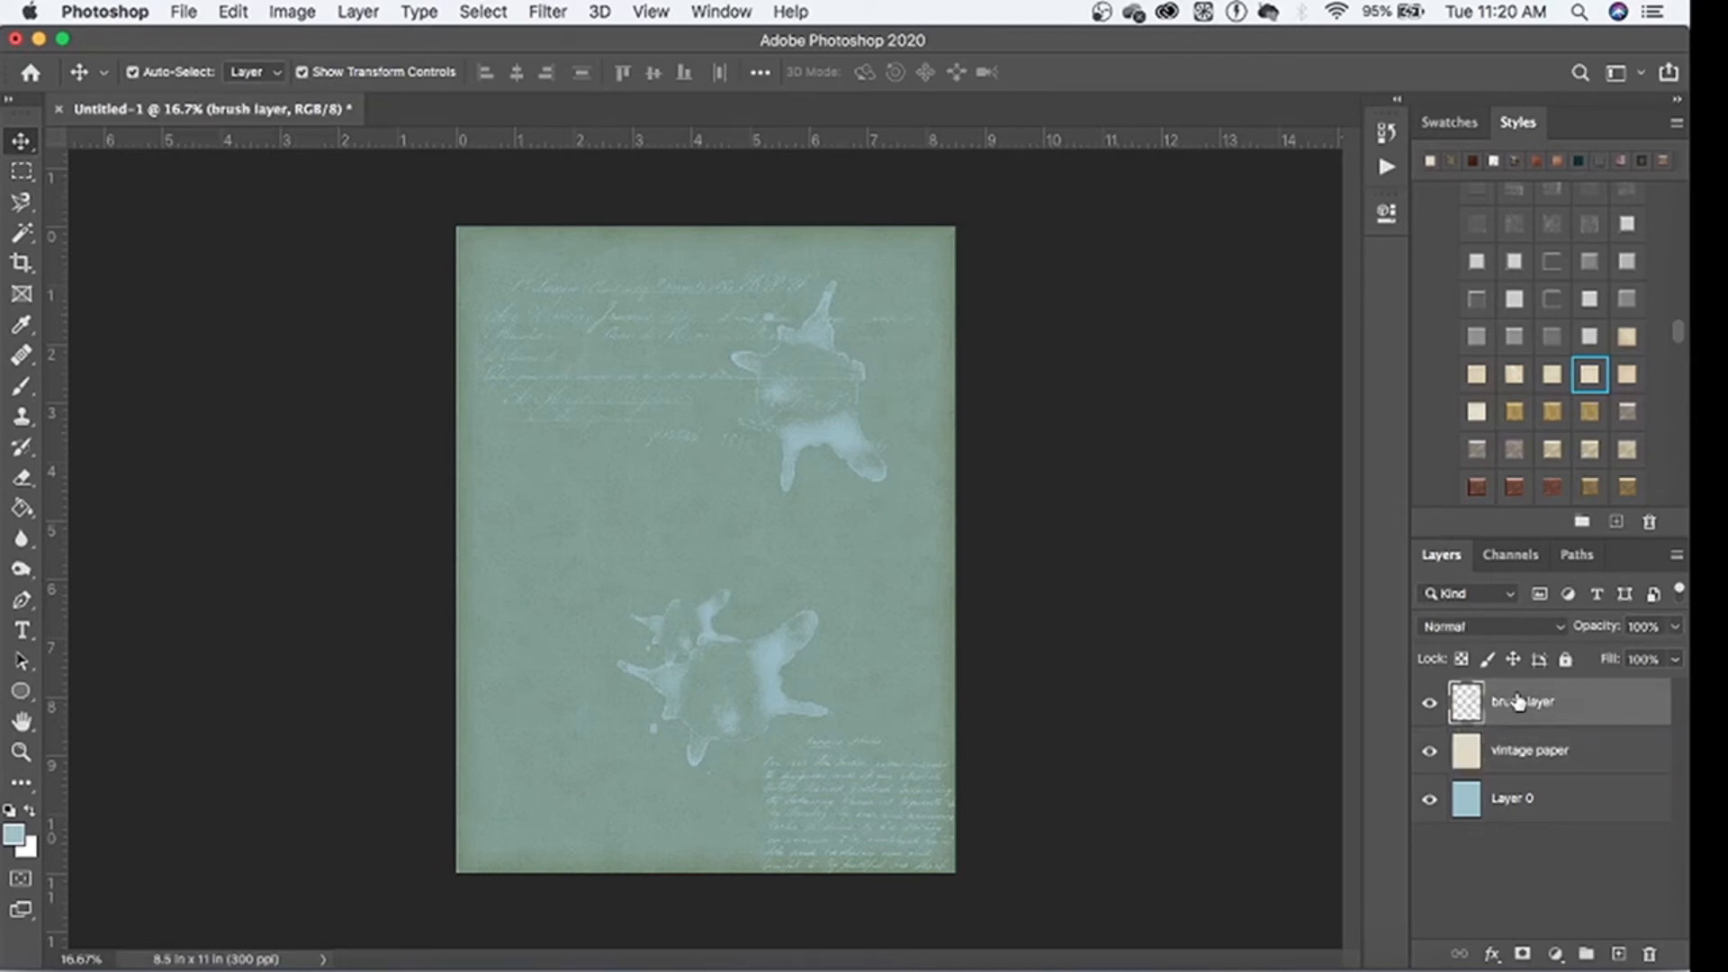
click(1491, 628)
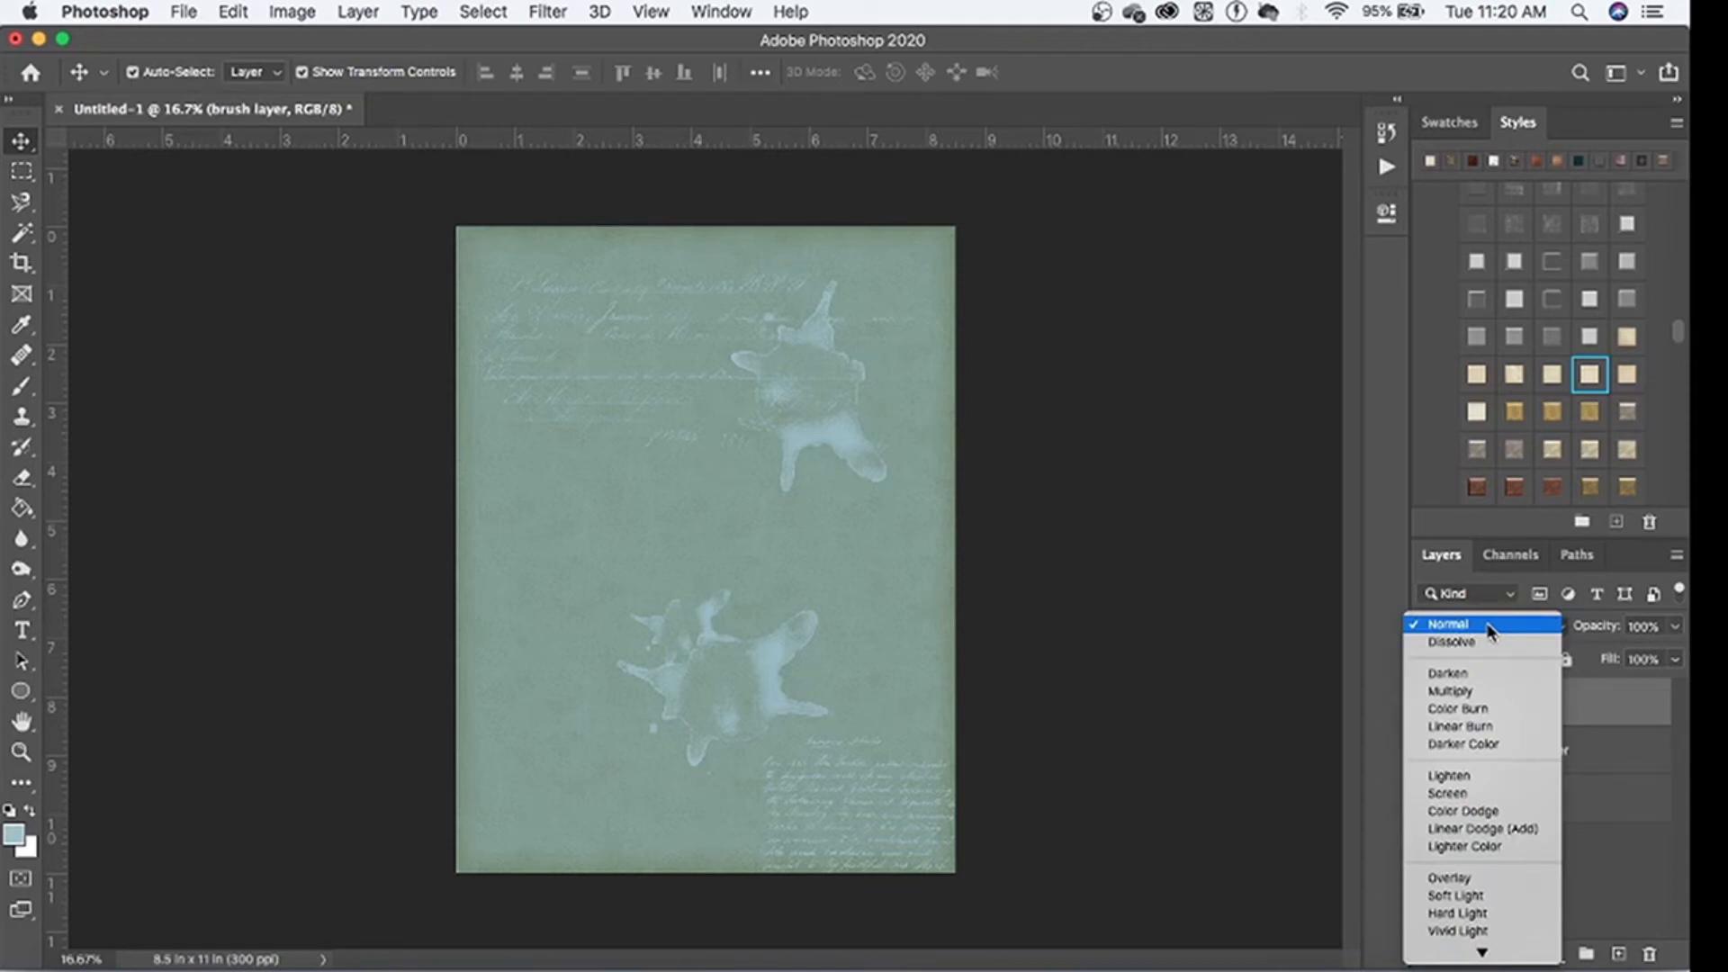
click(1489, 630)
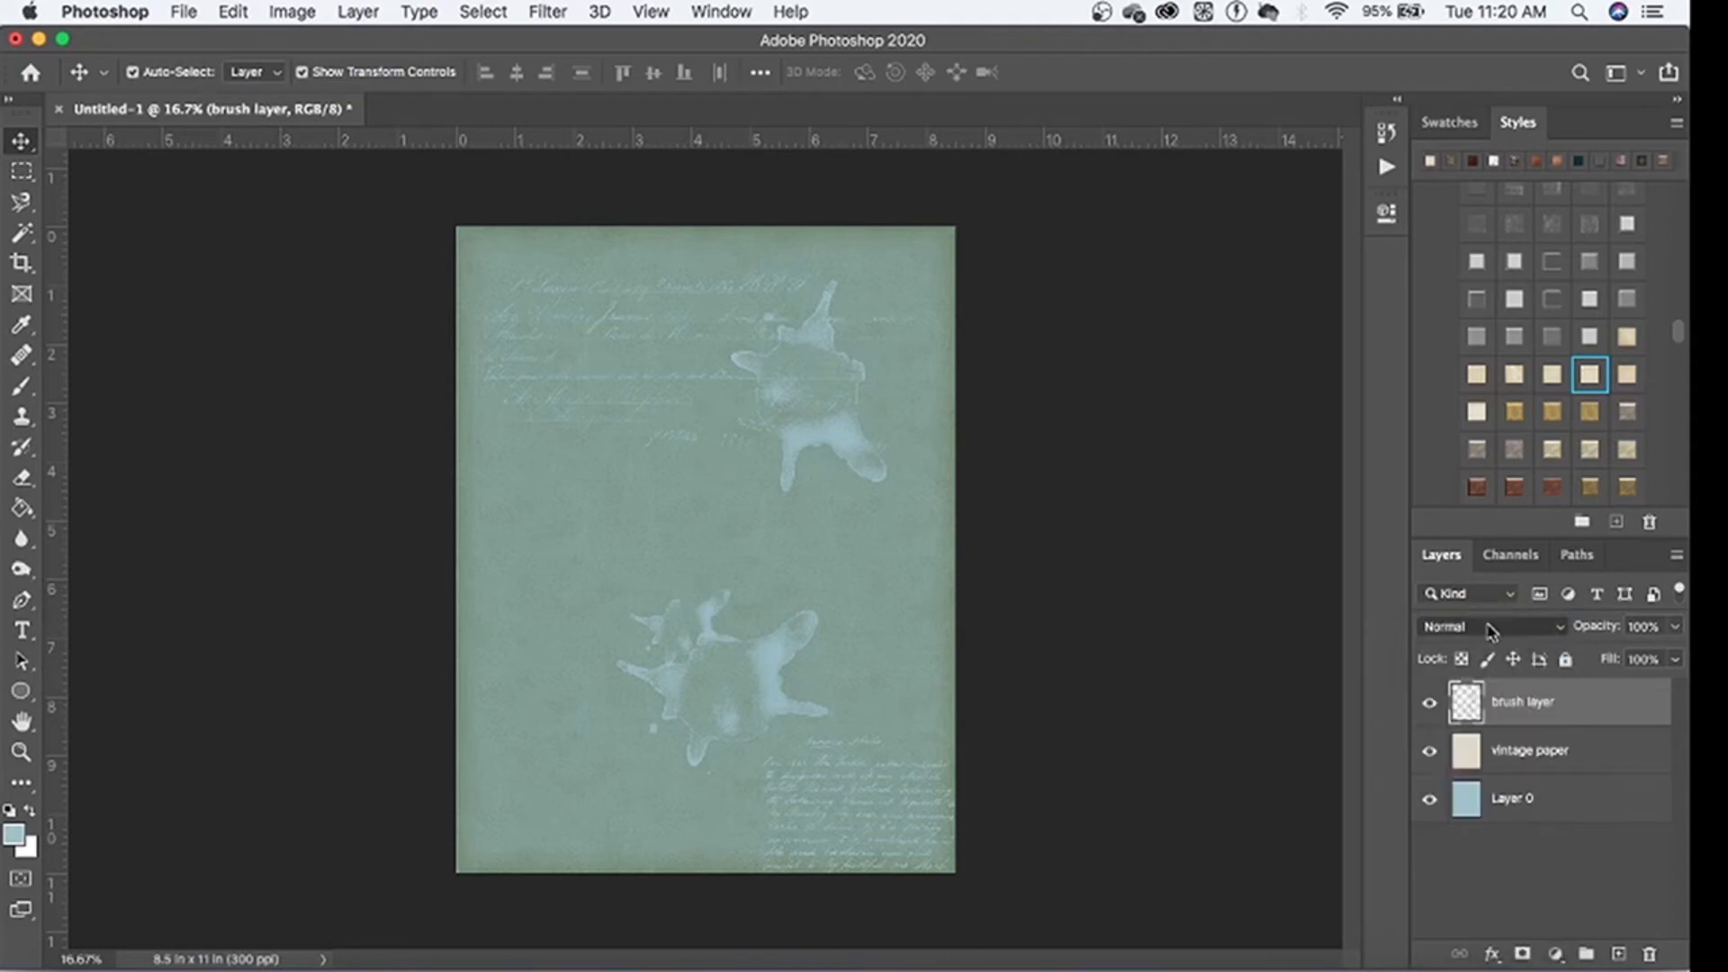
click(1429, 753)
click(1430, 752)
click(1523, 628)
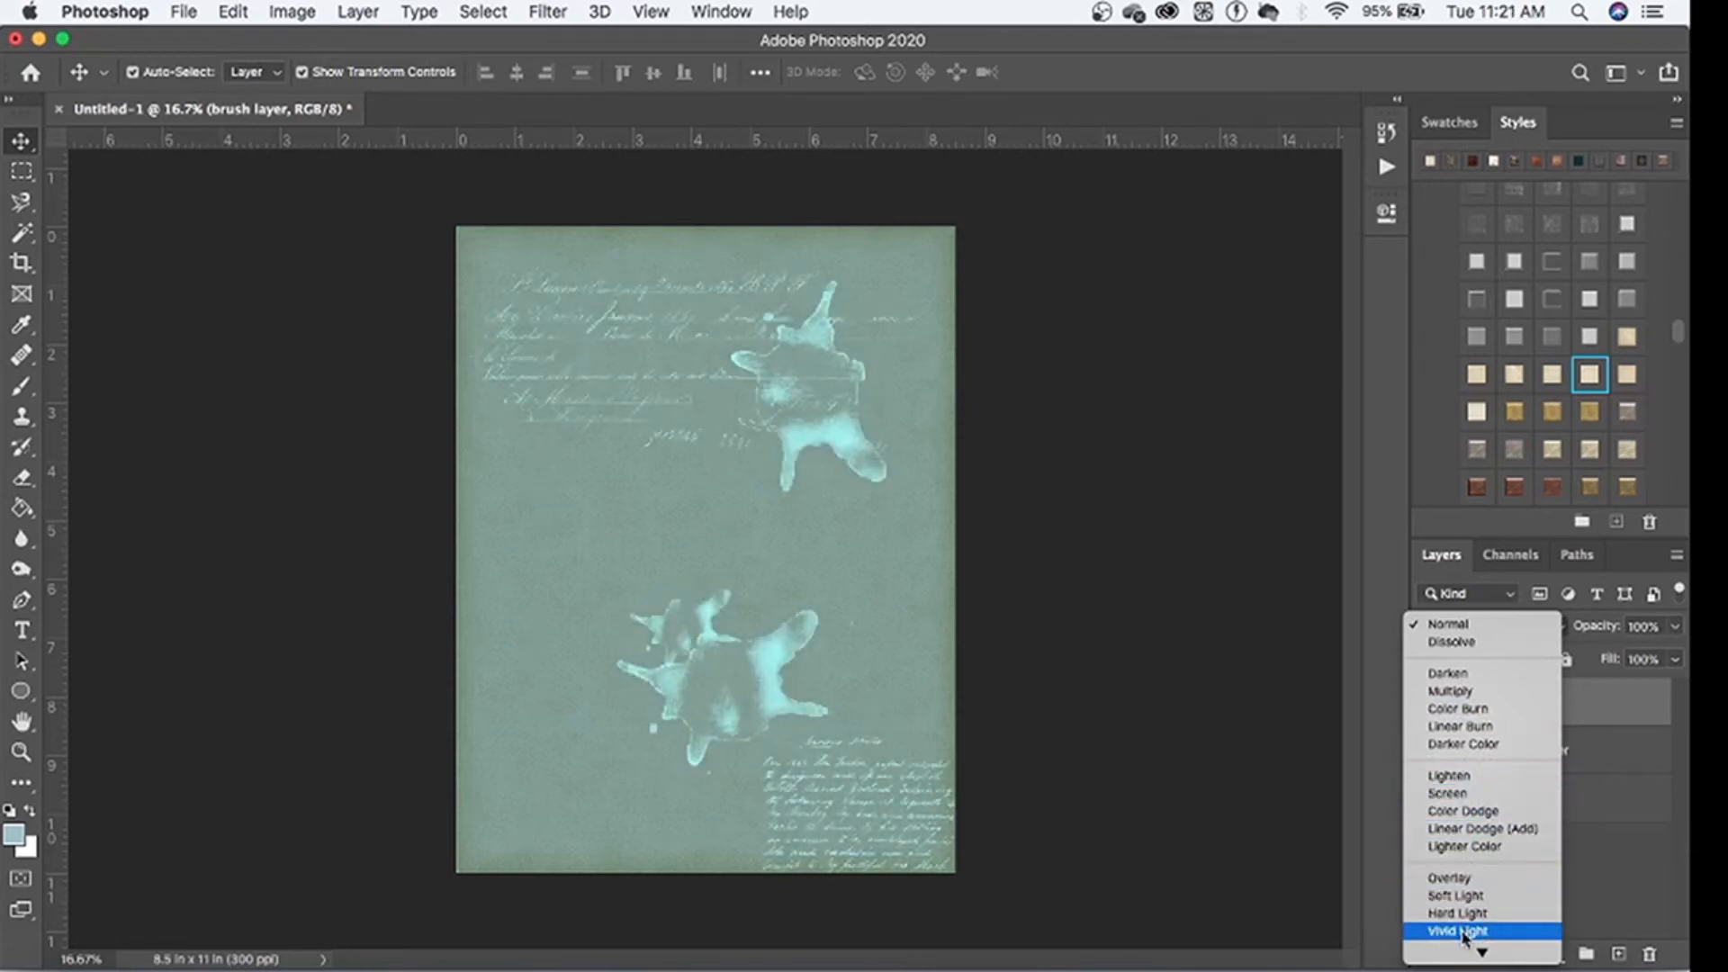
mouse_move(1462, 961)
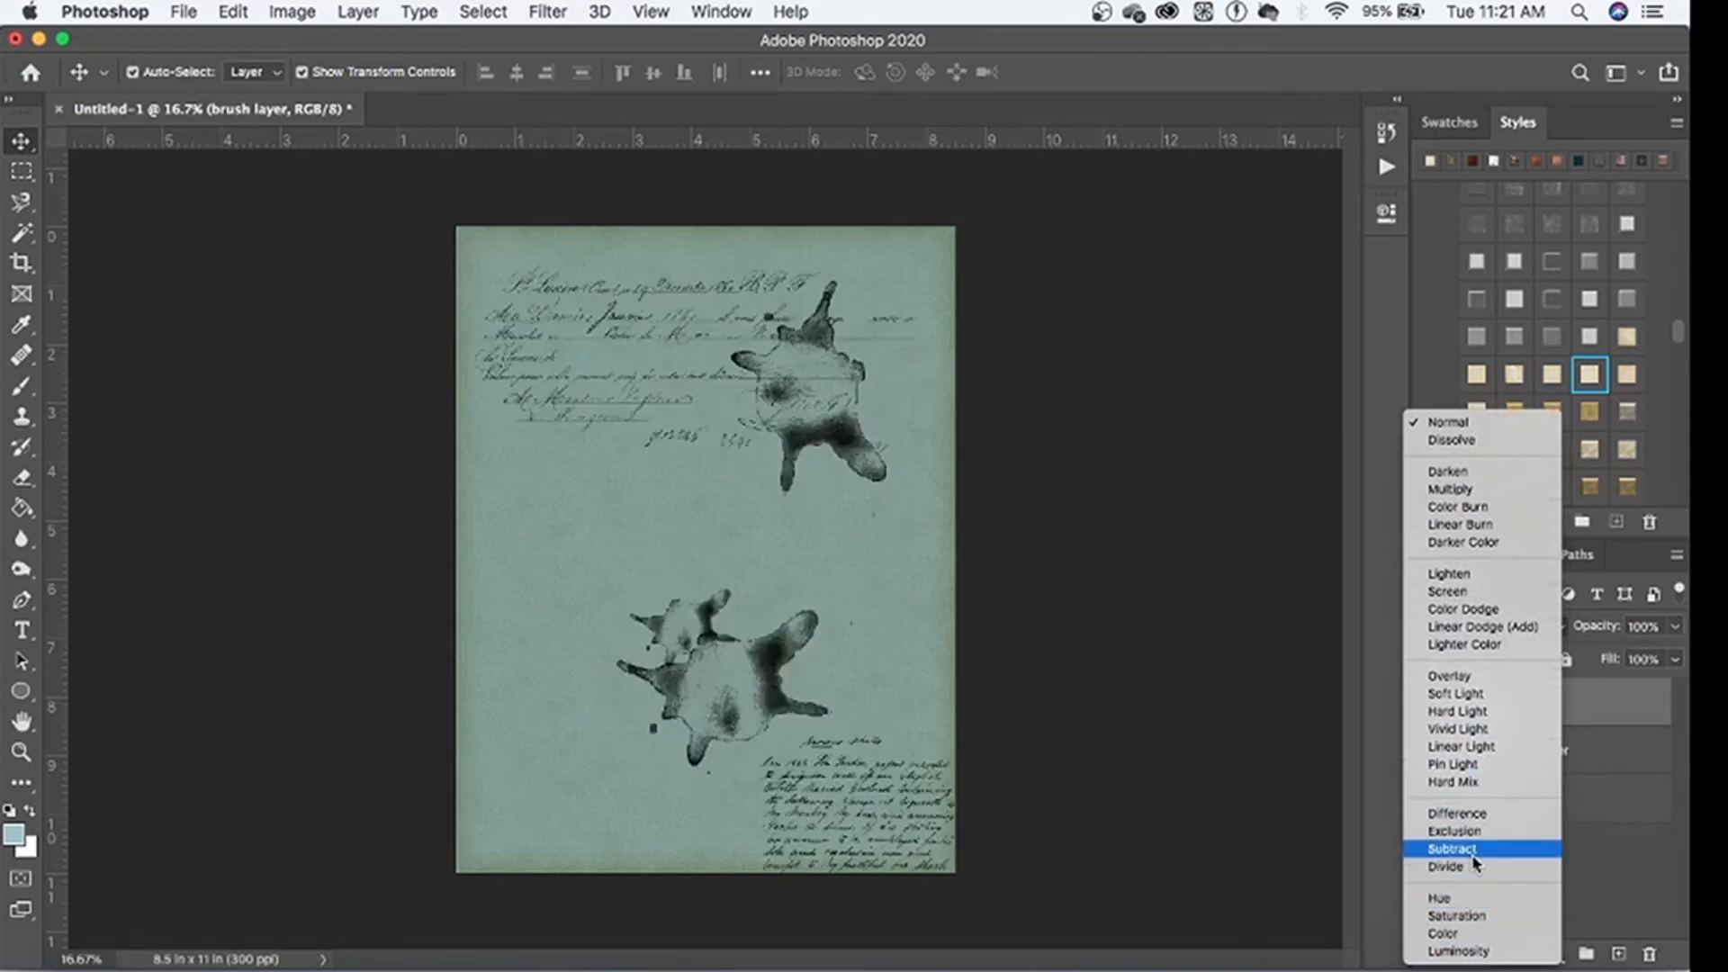
click(1469, 782)
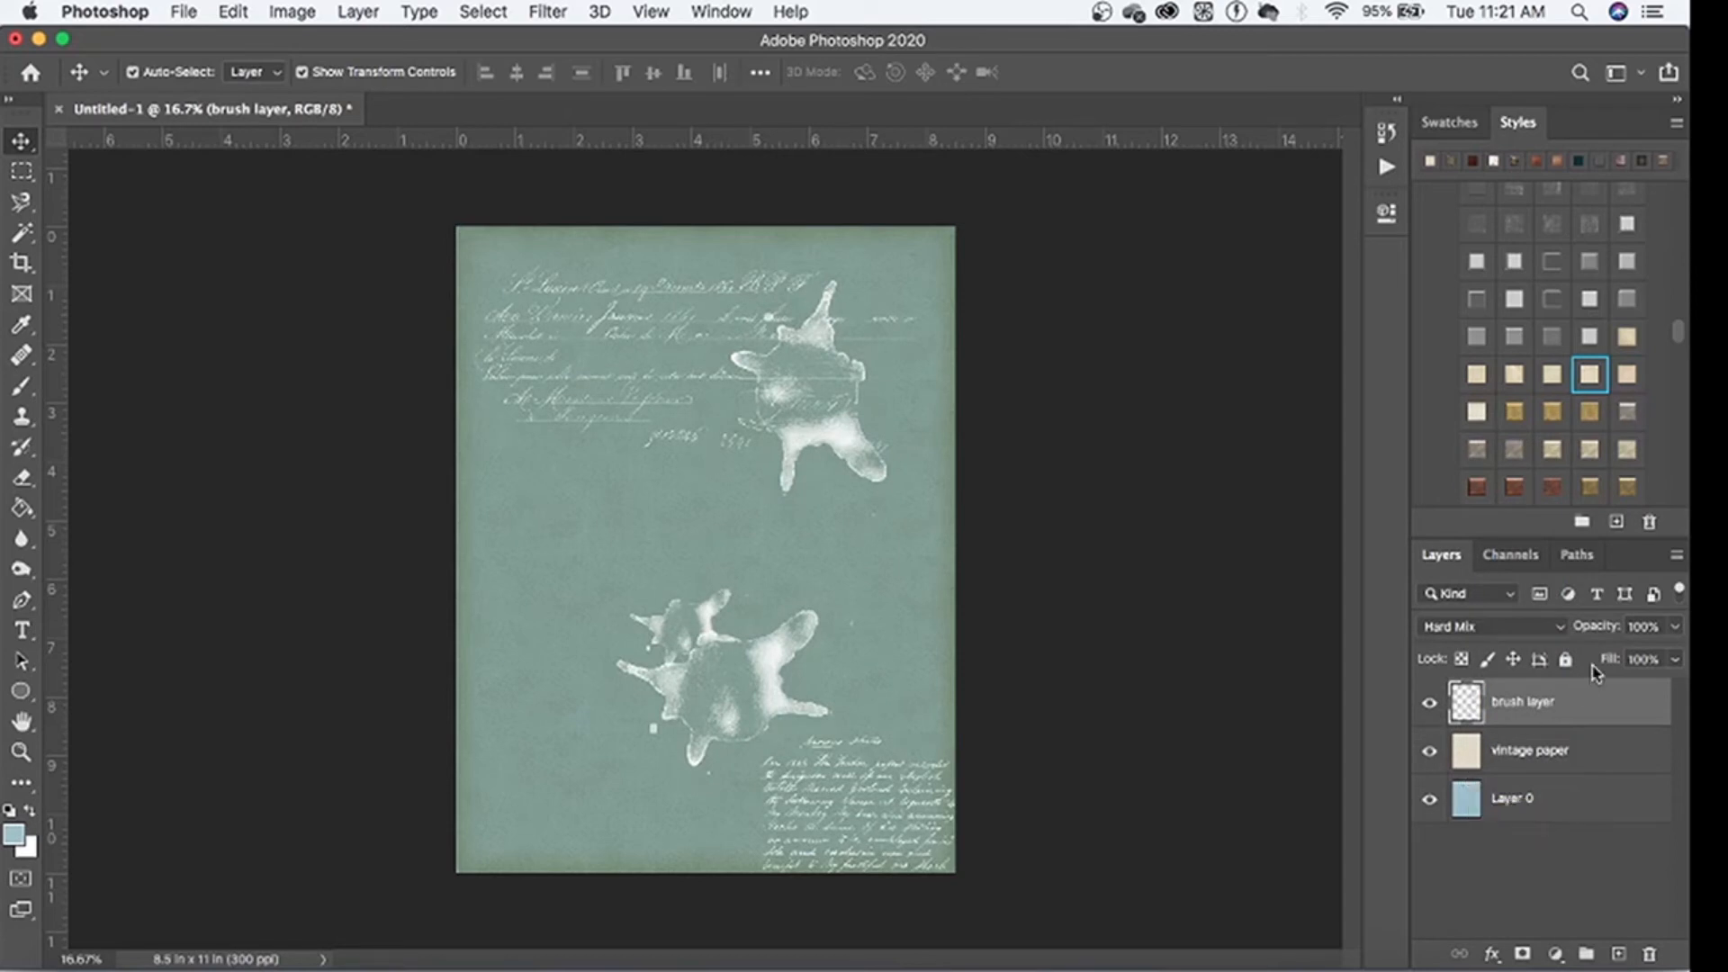
Step: Darken patches of the vintage paper layer with the Burn tool and a large textured brush for an aged, stained look
click(22, 570)
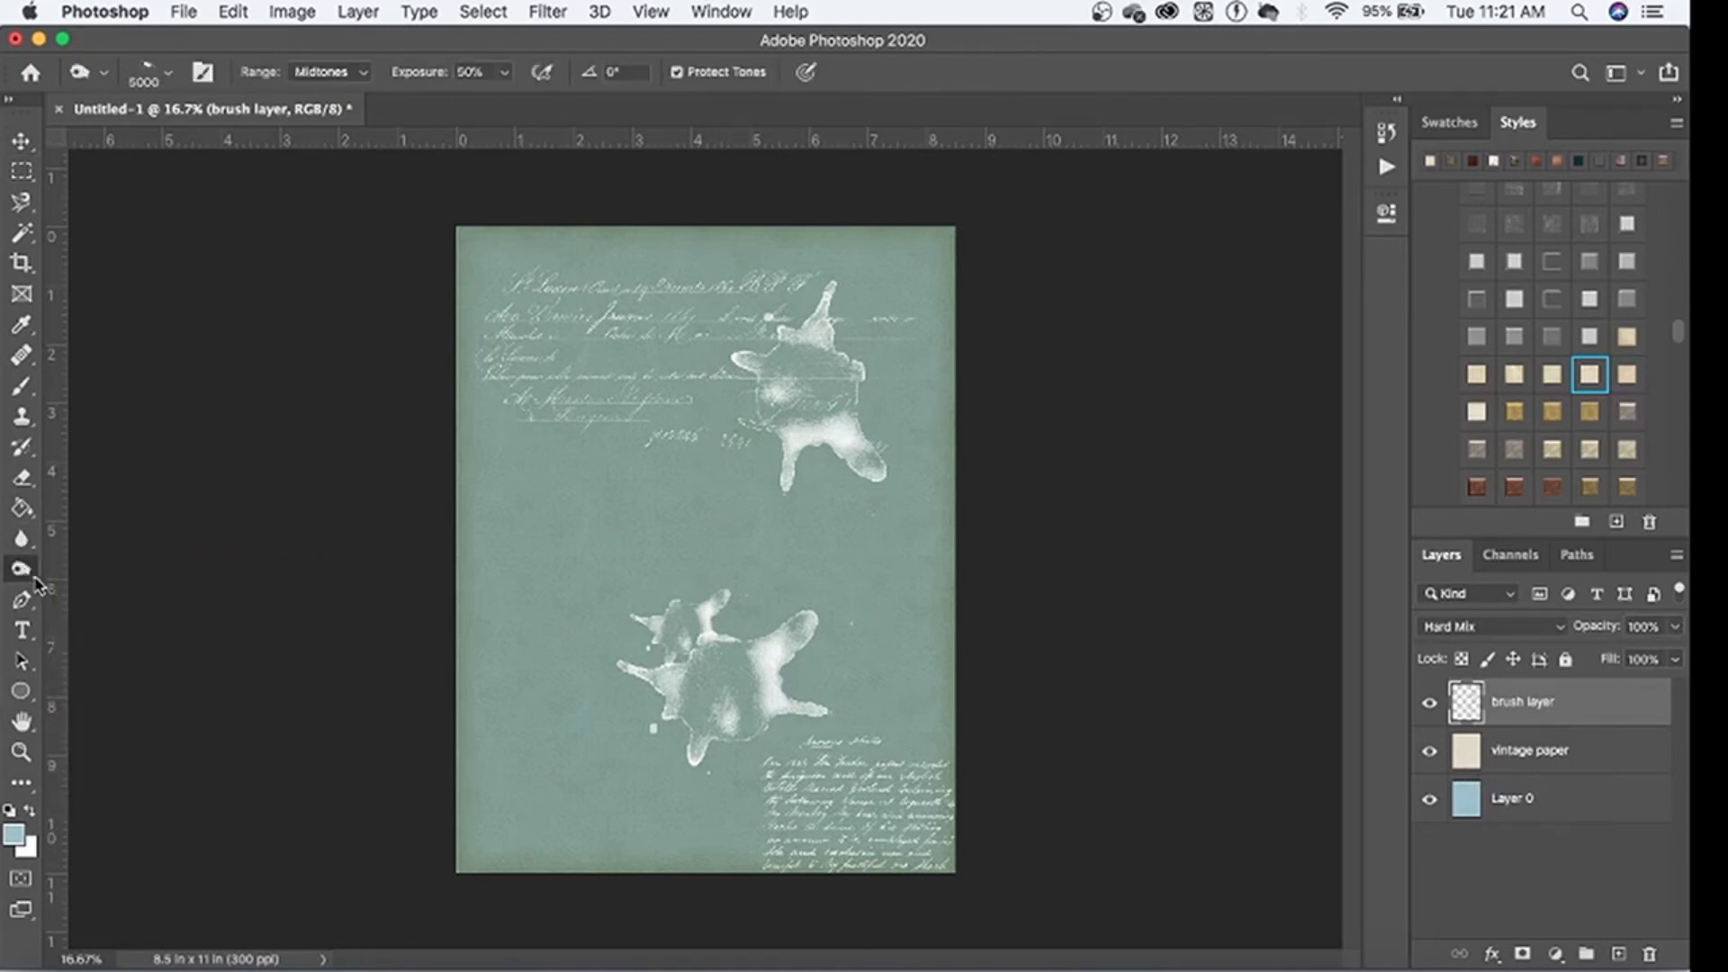
right_click(36, 584)
click(1494, 759)
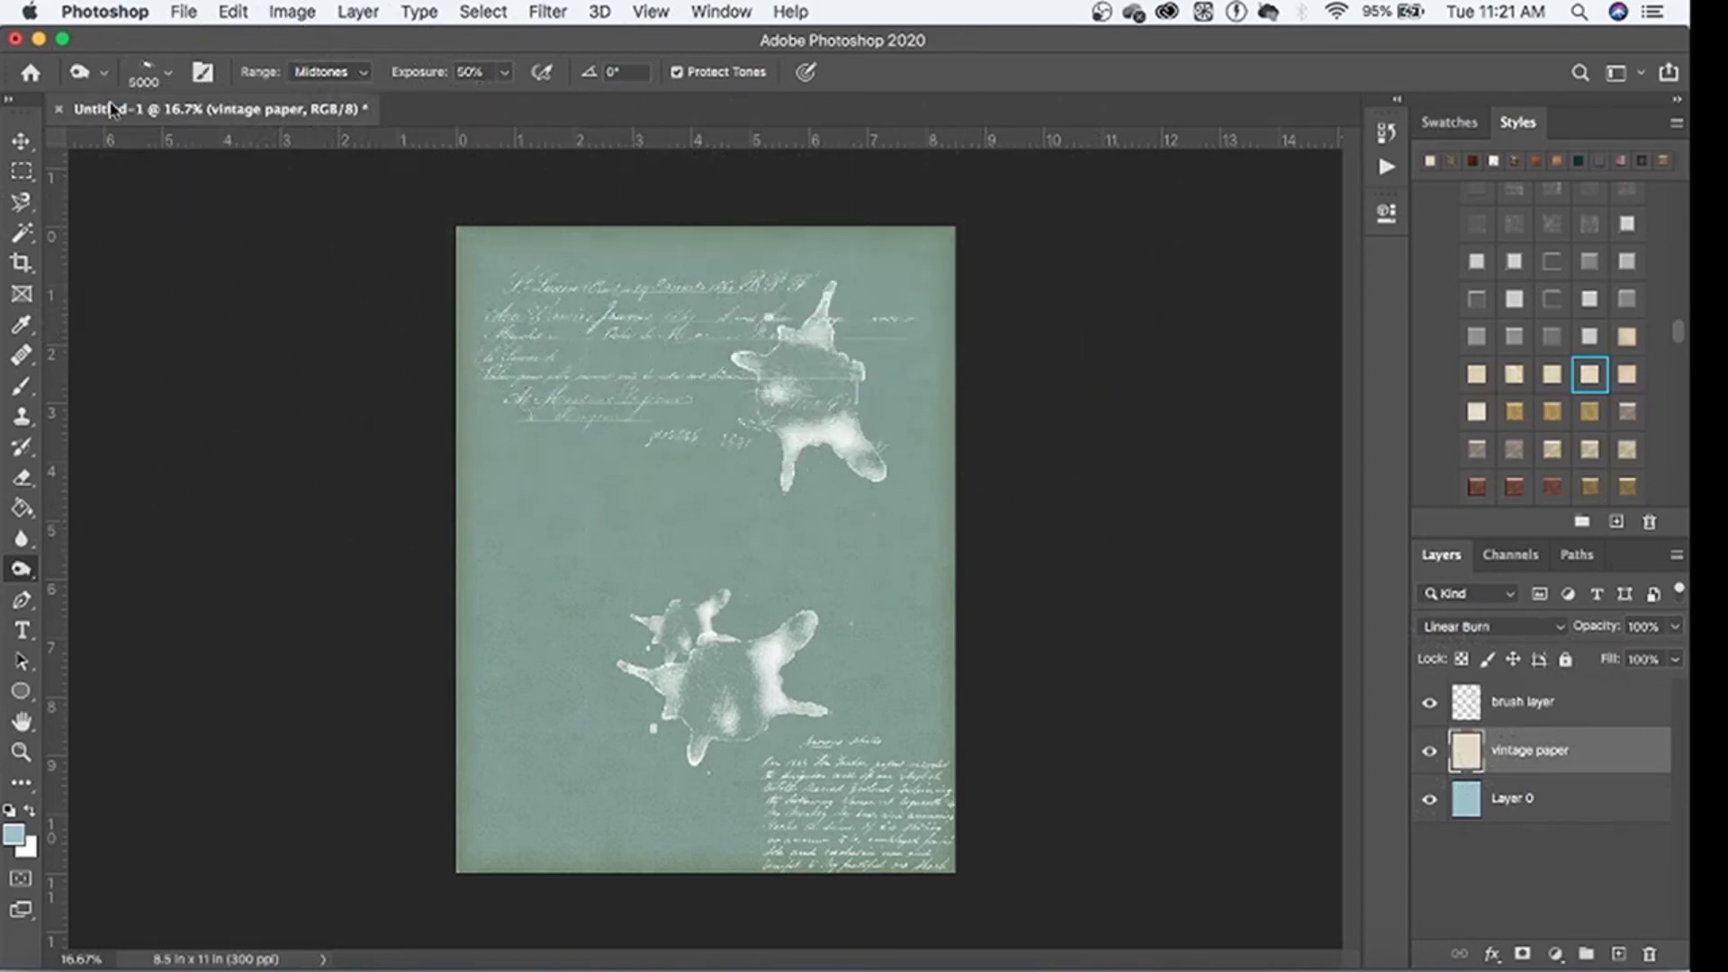
click(166, 74)
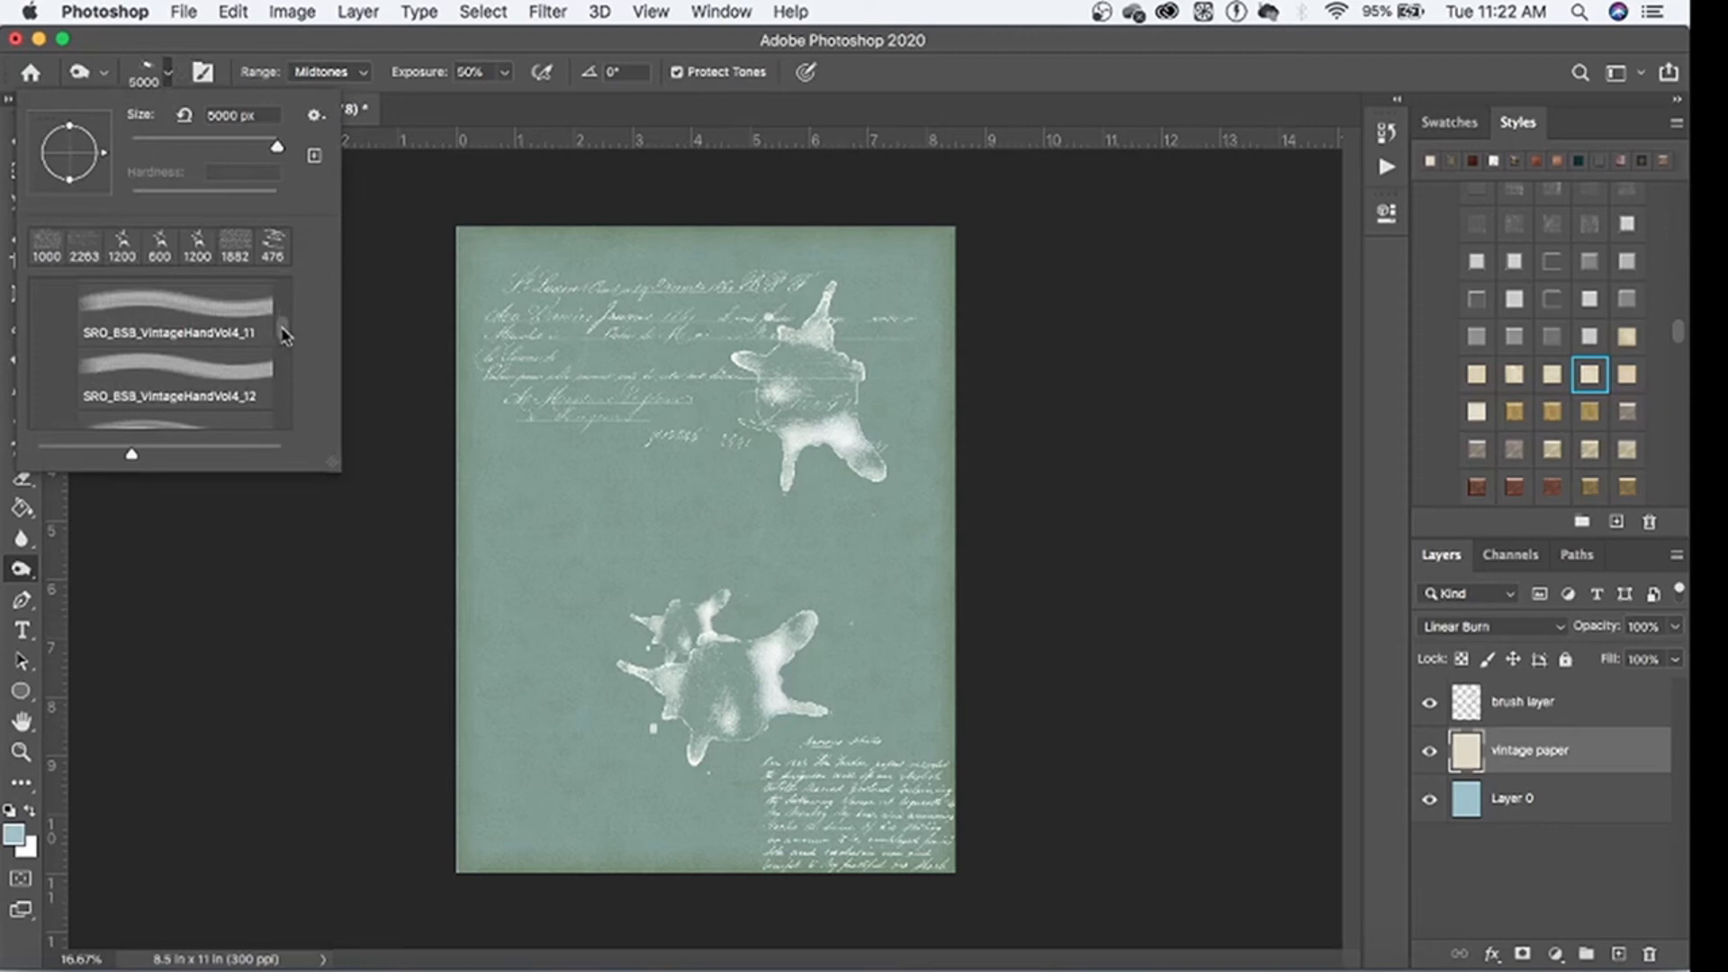
drag(283, 335, 284, 297)
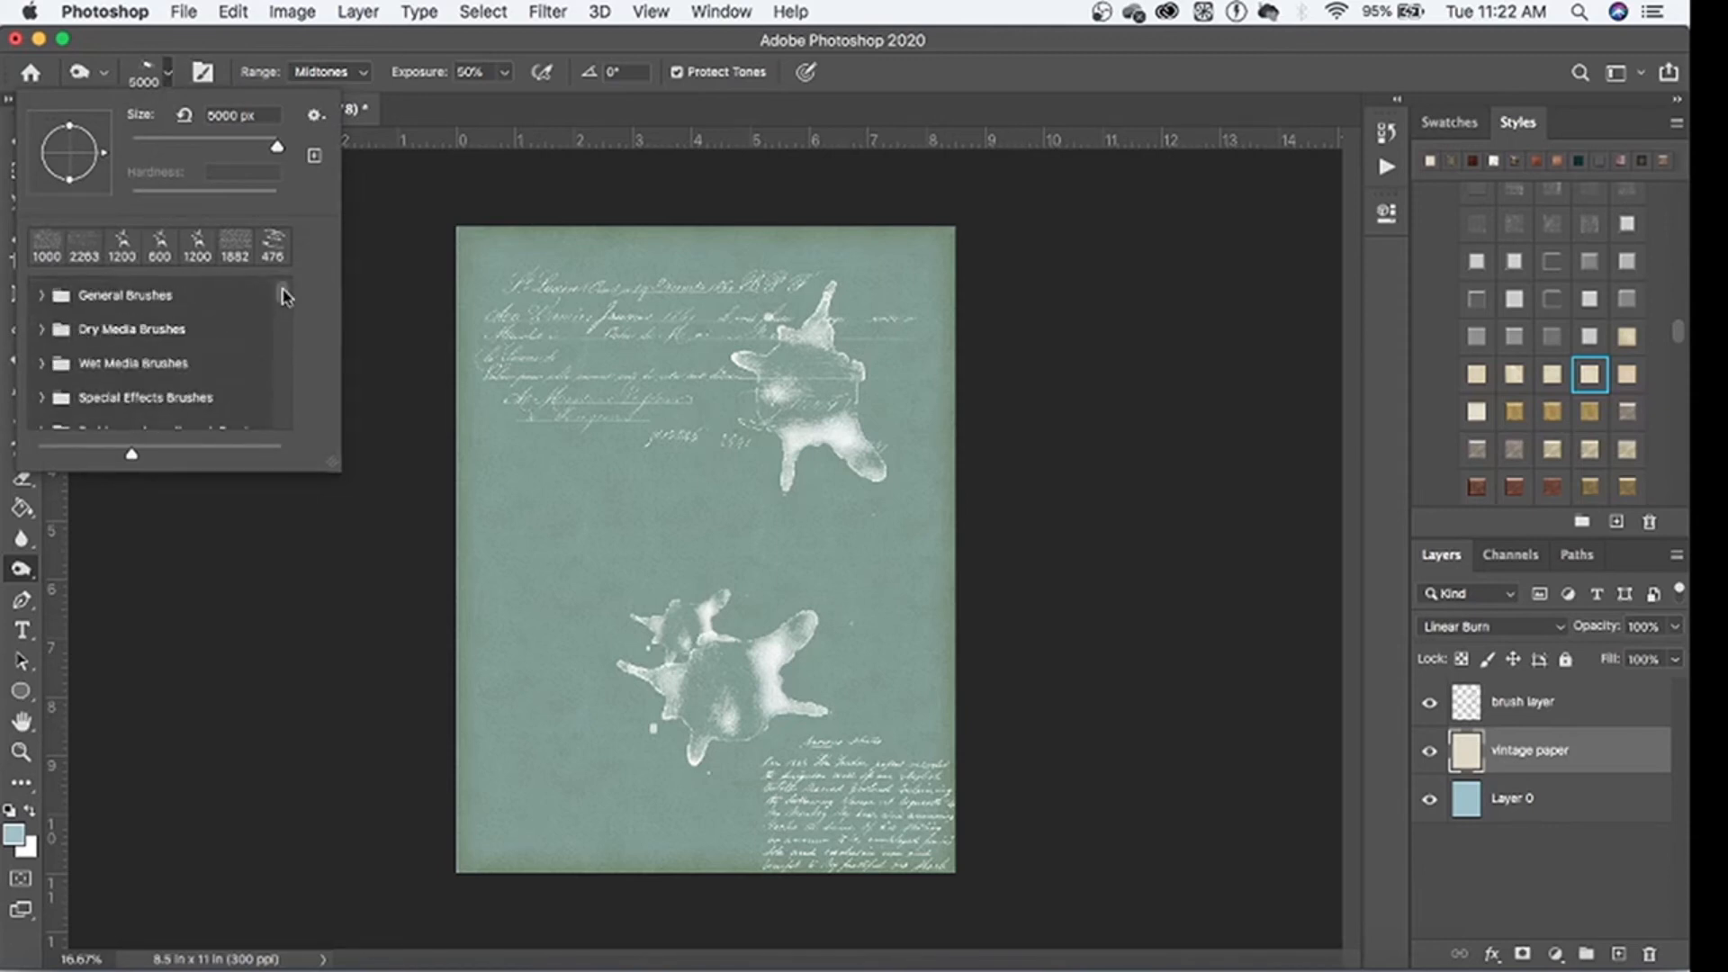
click(864, 329)
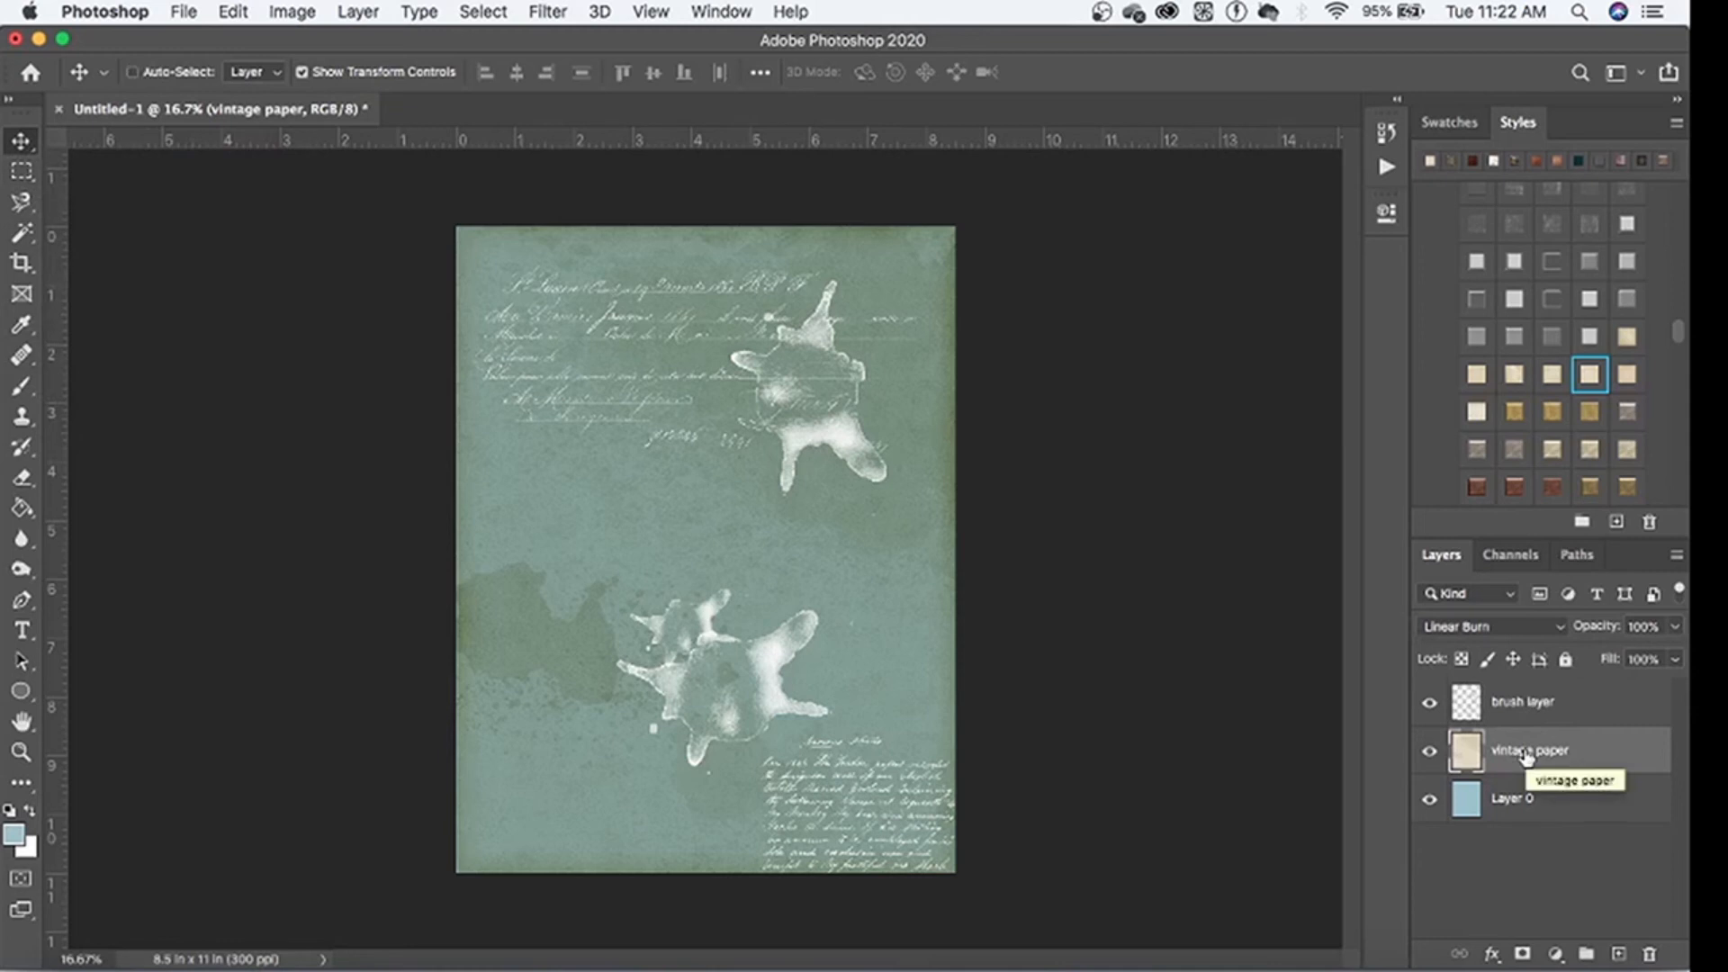
Step: Duplicate the vintage paper layer above the brush layer and give the copy the dark-edged style with Bevel & Emboss, Inner Shadow and Inner Glow
key(super+j)
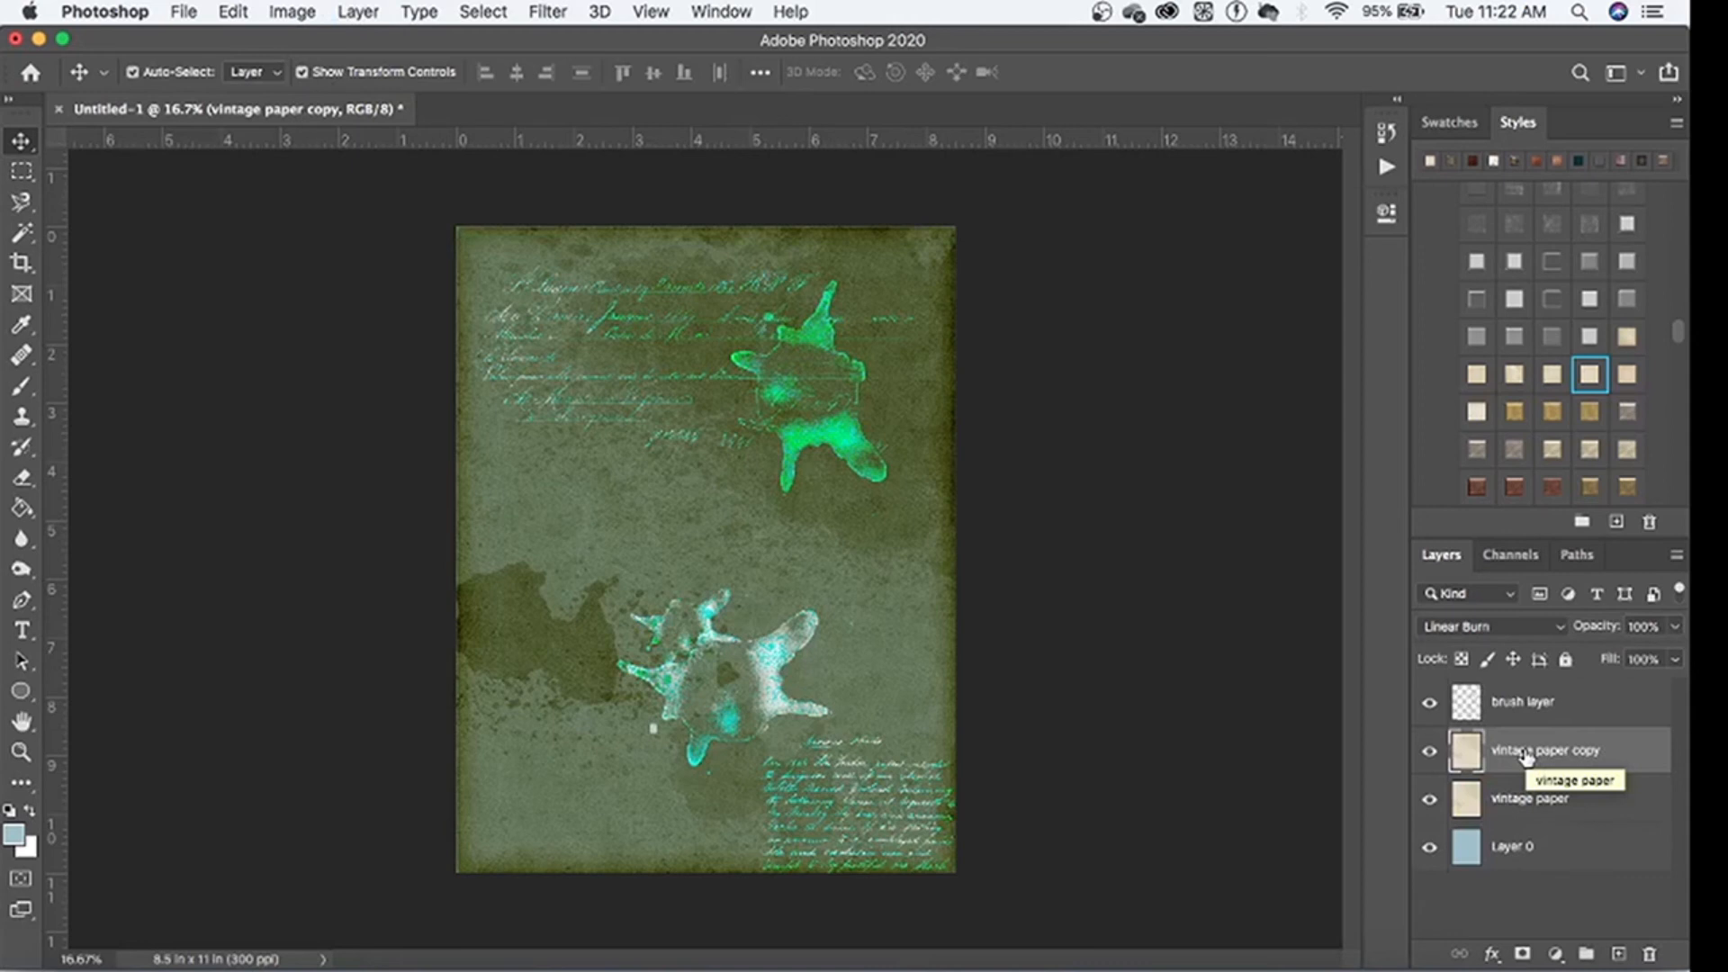
drag(1533, 748, 1532, 694)
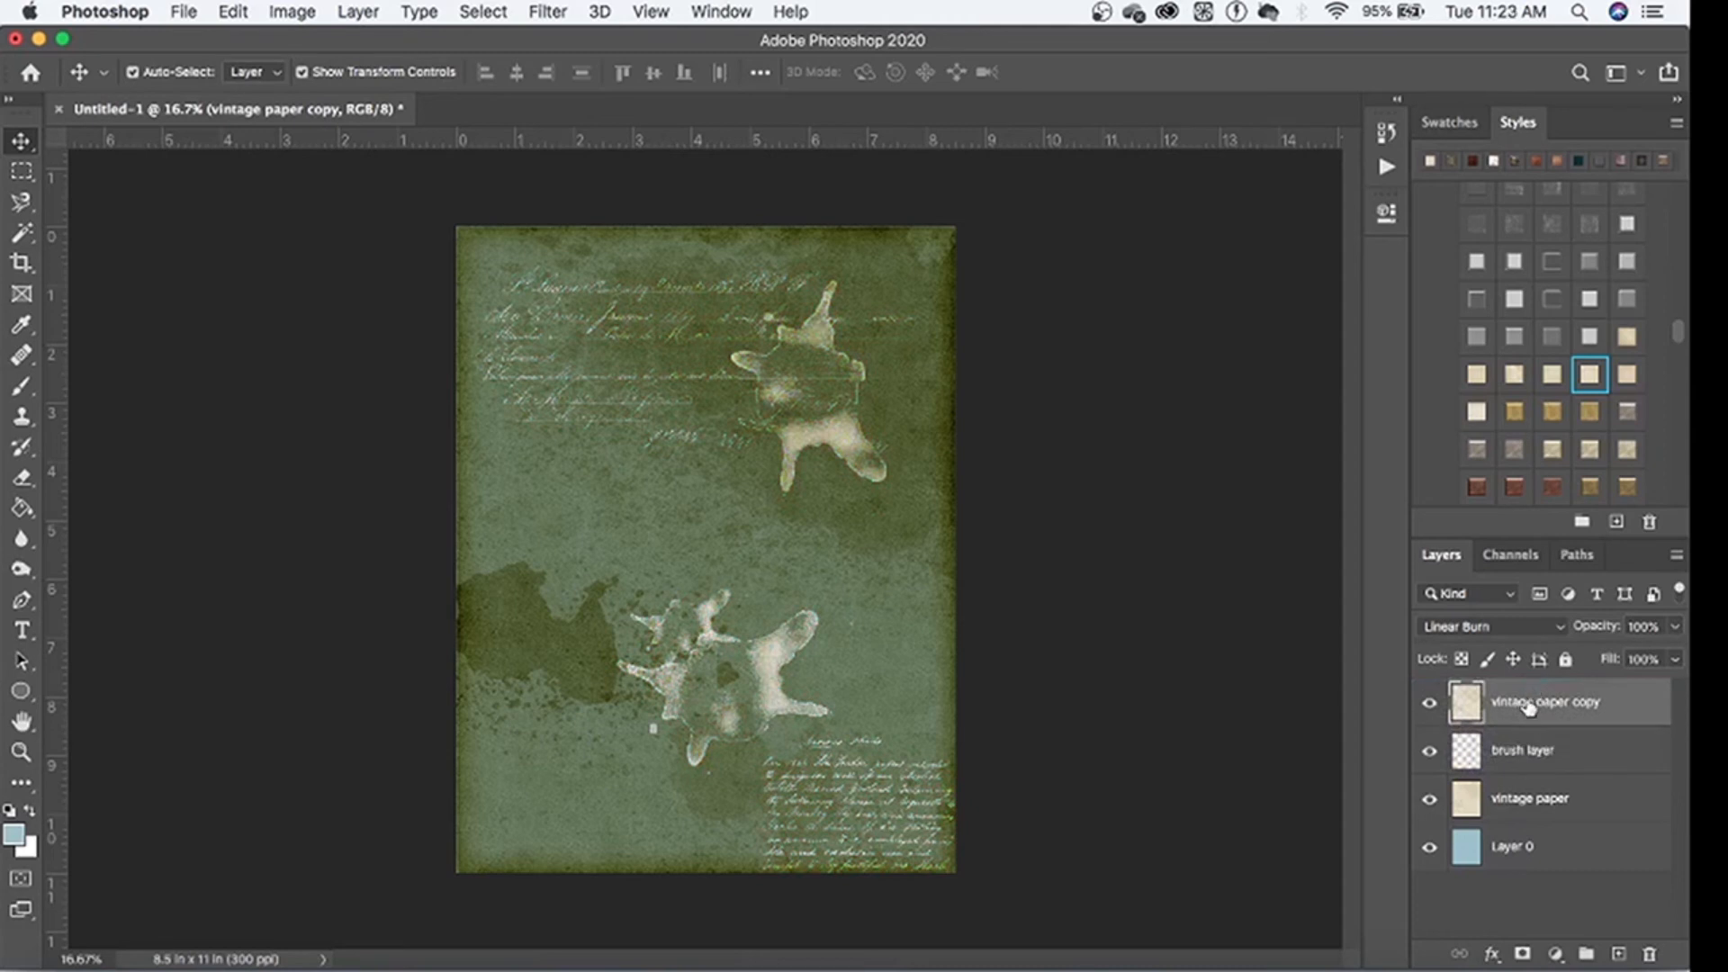
scroll(1589, 403, down, 5)
scroll(1589, 402, down, 5)
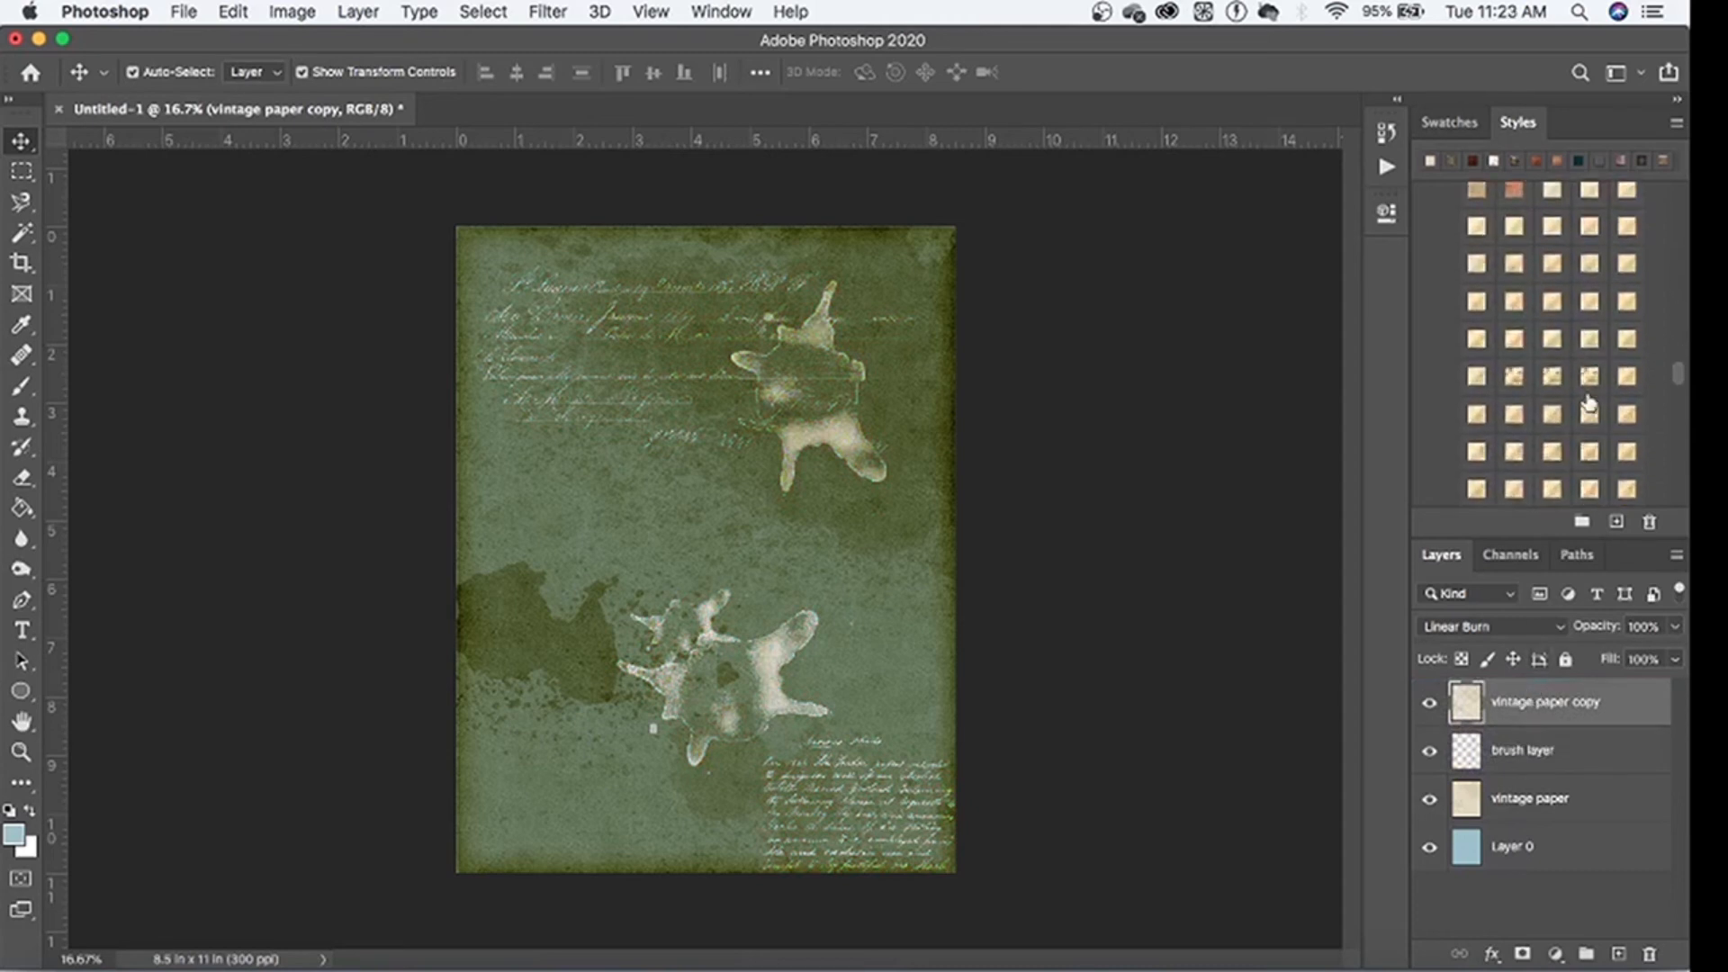
scroll(1589, 402, down, 5)
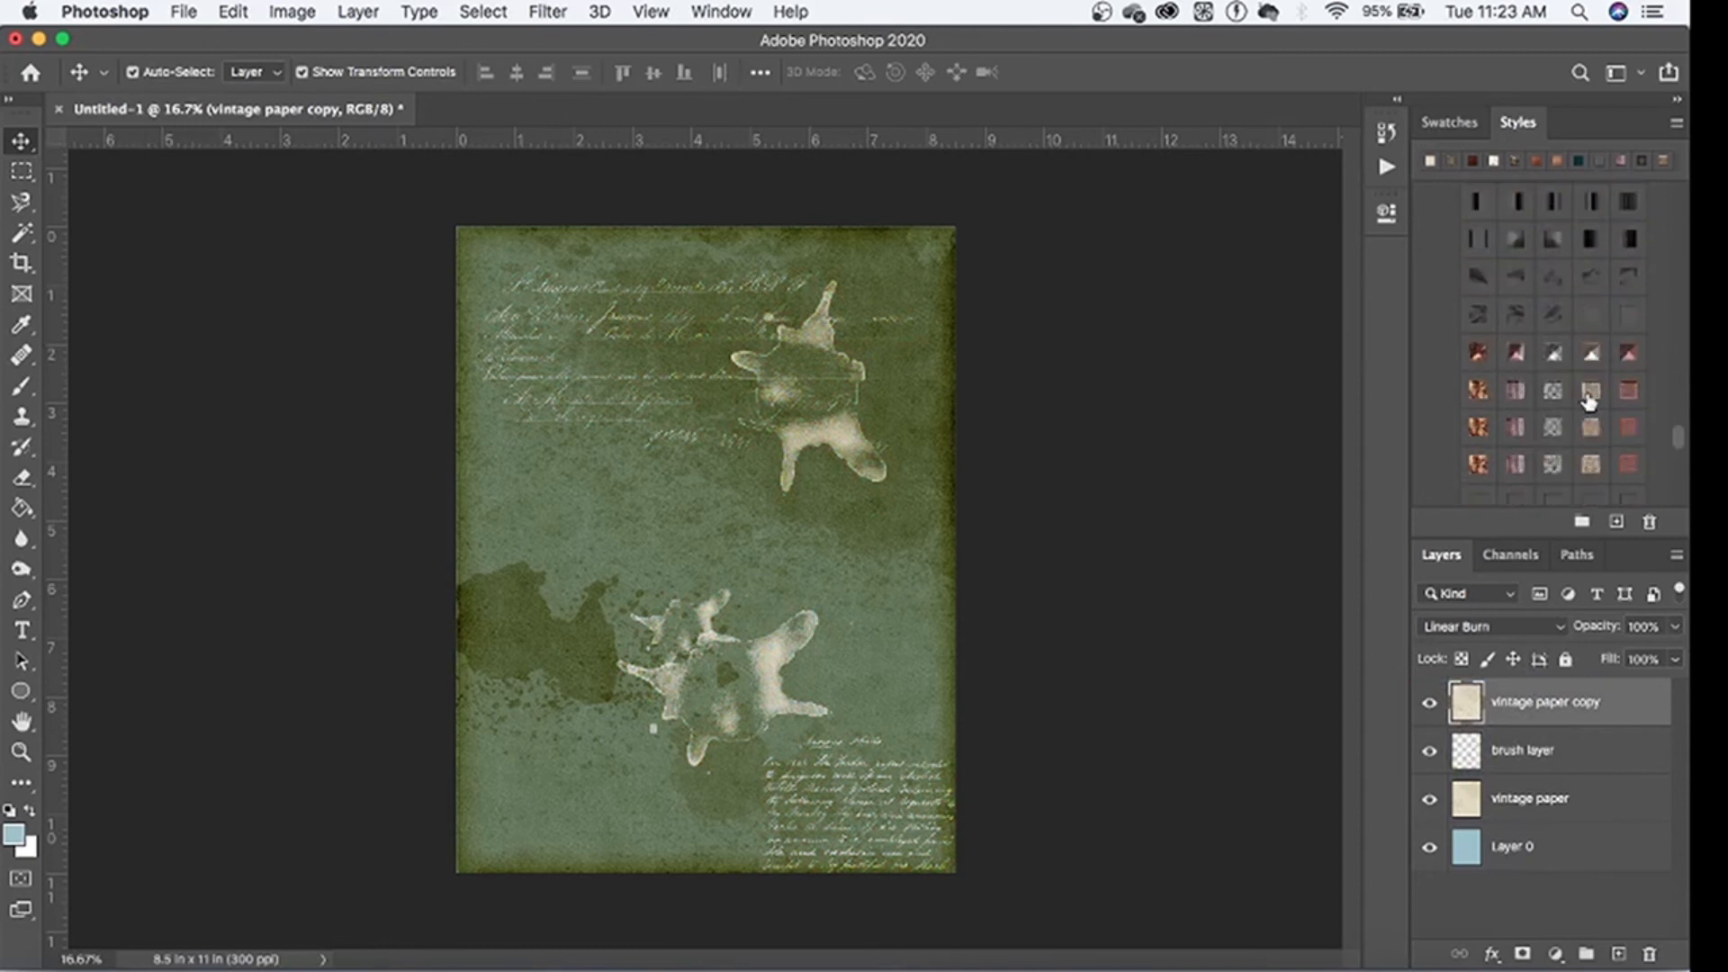
scroll(1589, 402, down, 2)
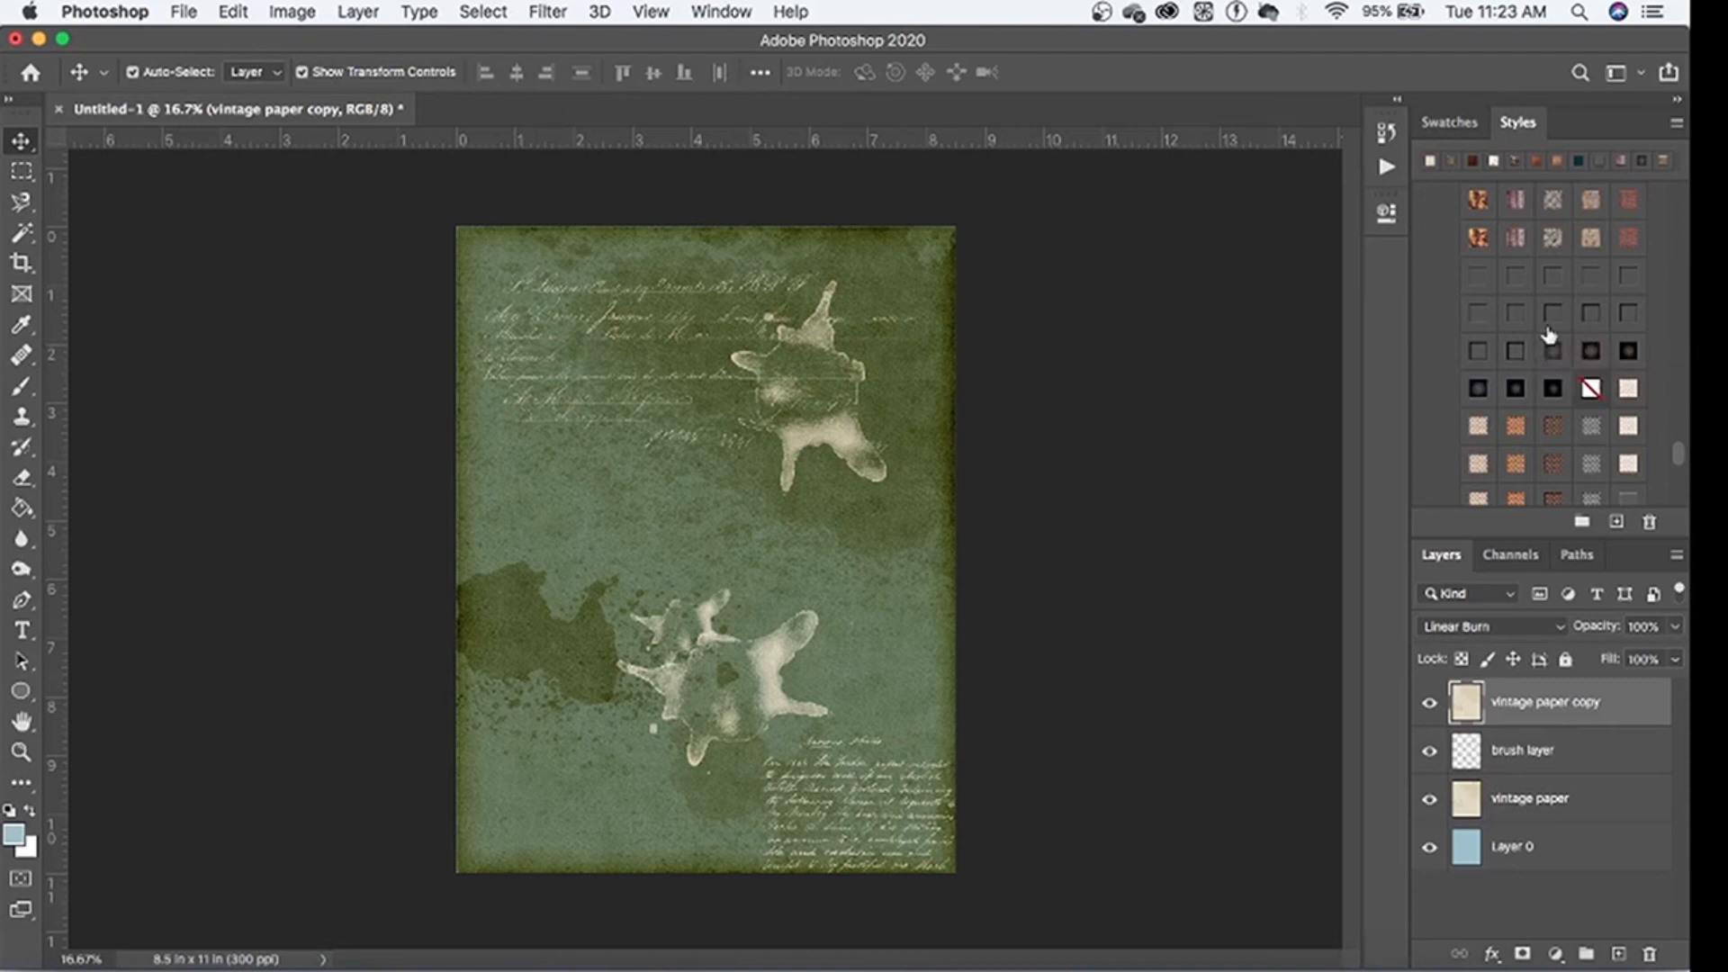
click(1554, 353)
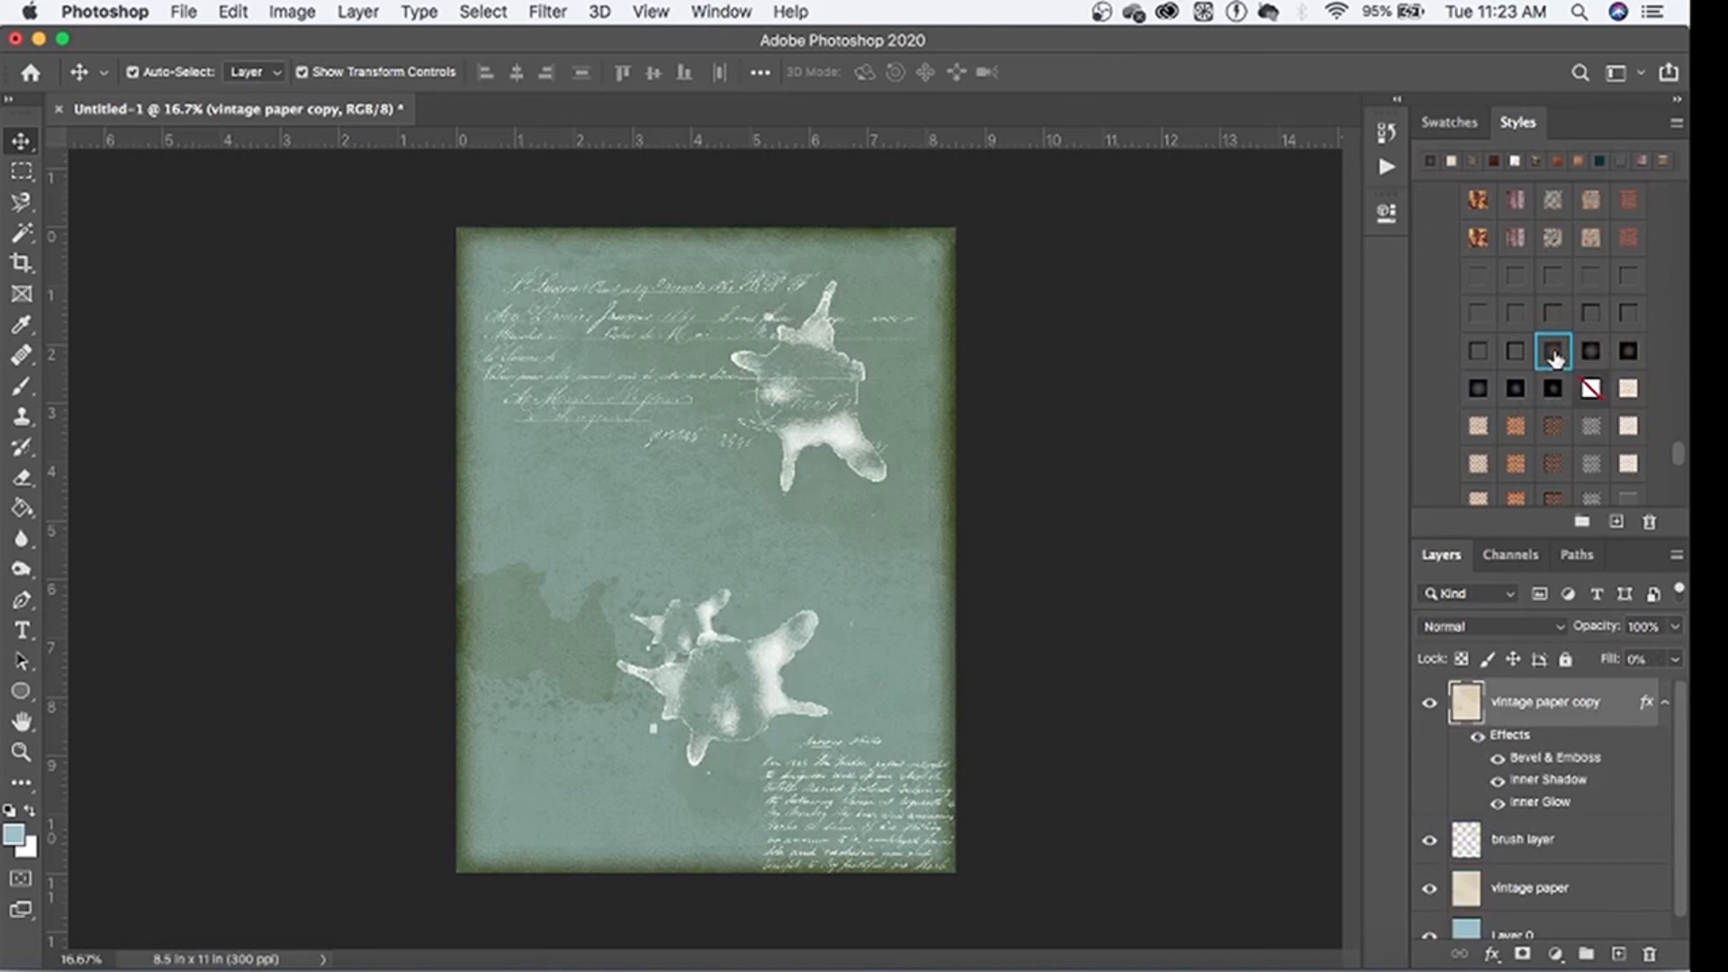
Step: Examine the edge style by itself, temporarily hiding the brush and vintage paper layers and switching the styled copy off and on
scroll(1524, 832, down, 1)
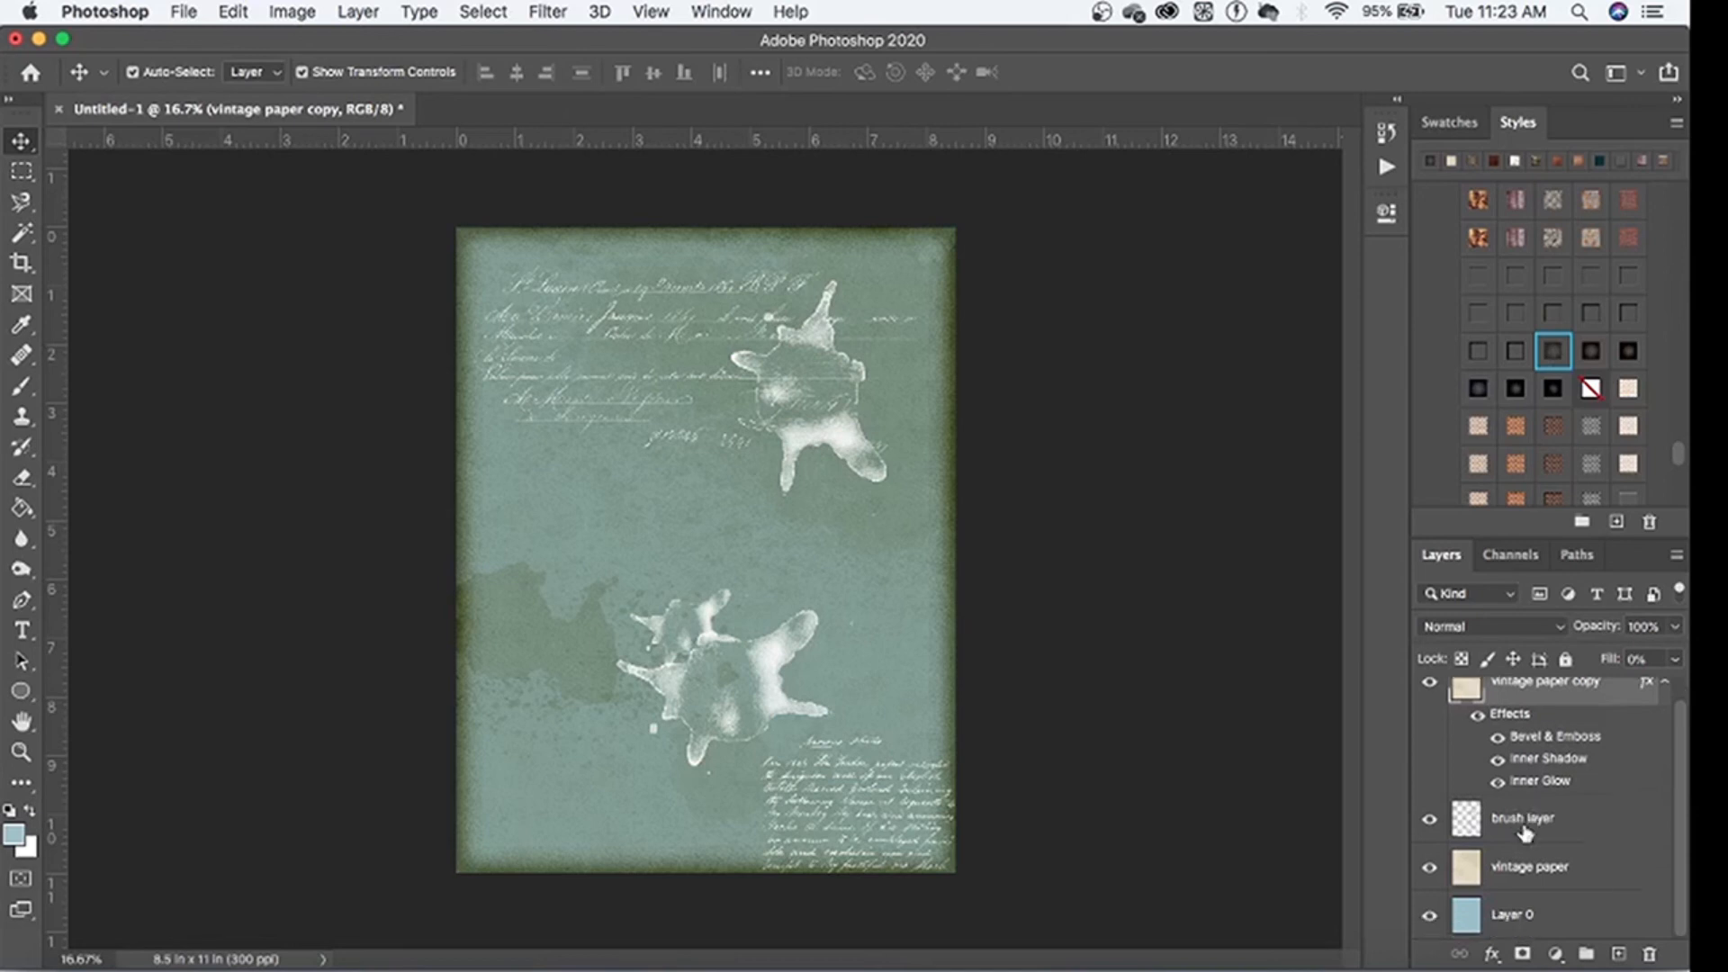
click(1429, 818)
click(1429, 869)
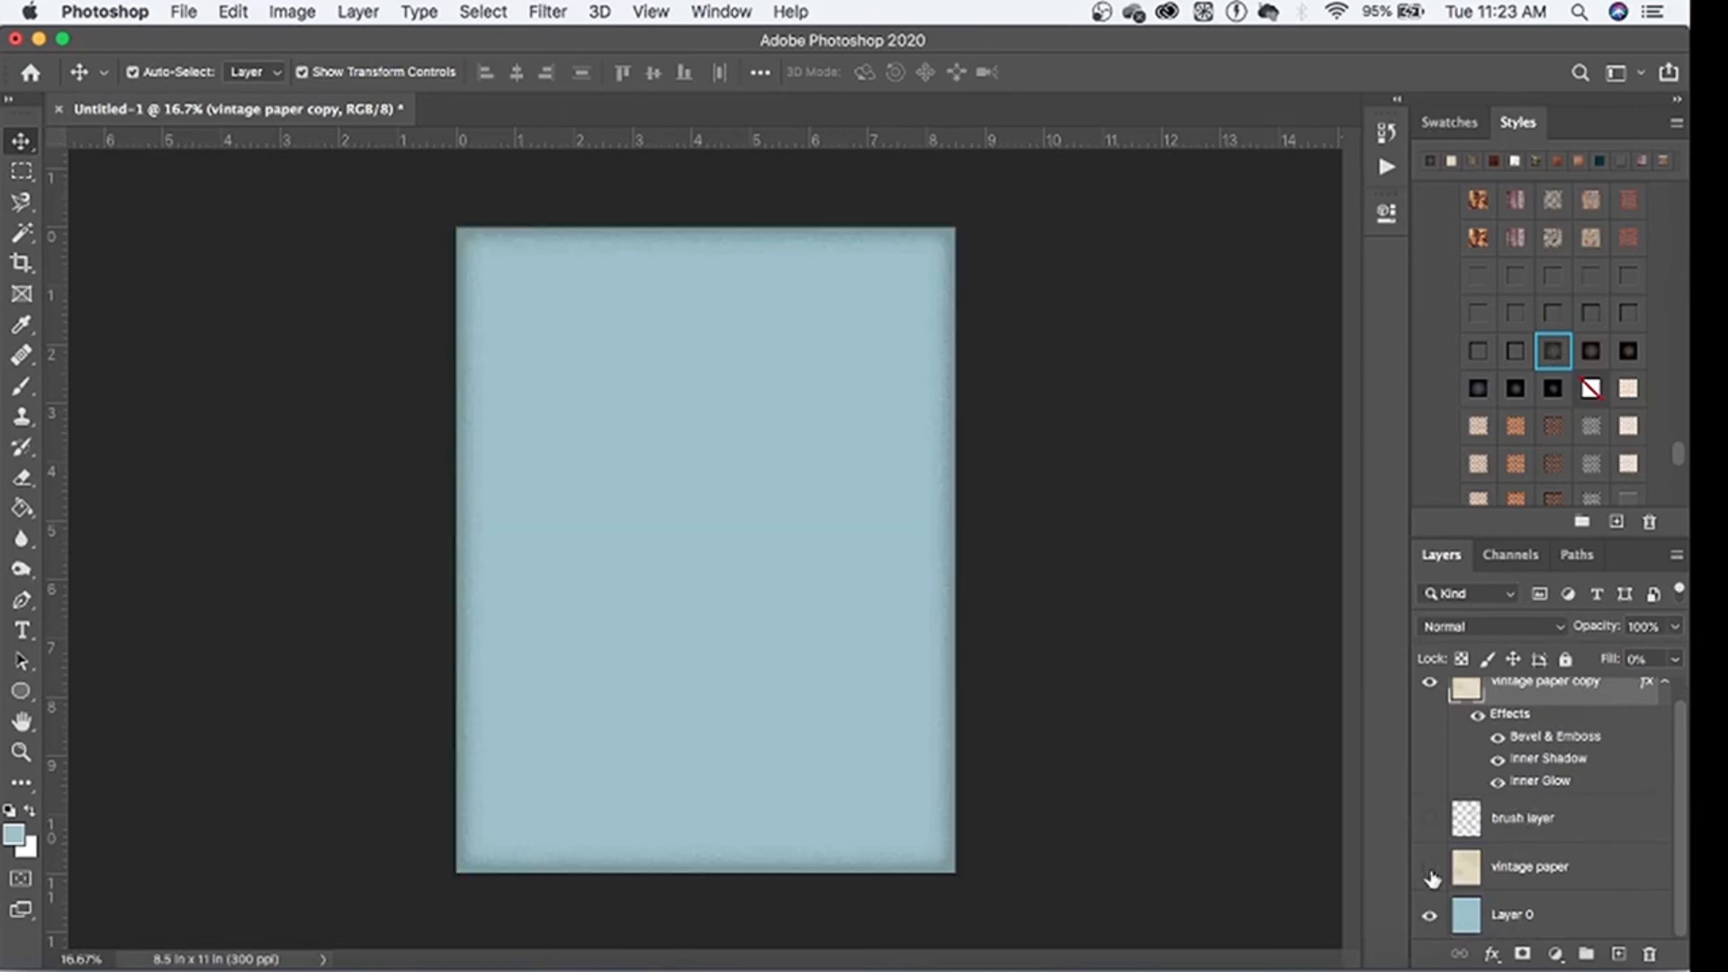
scroll(1477, 711, up, 1)
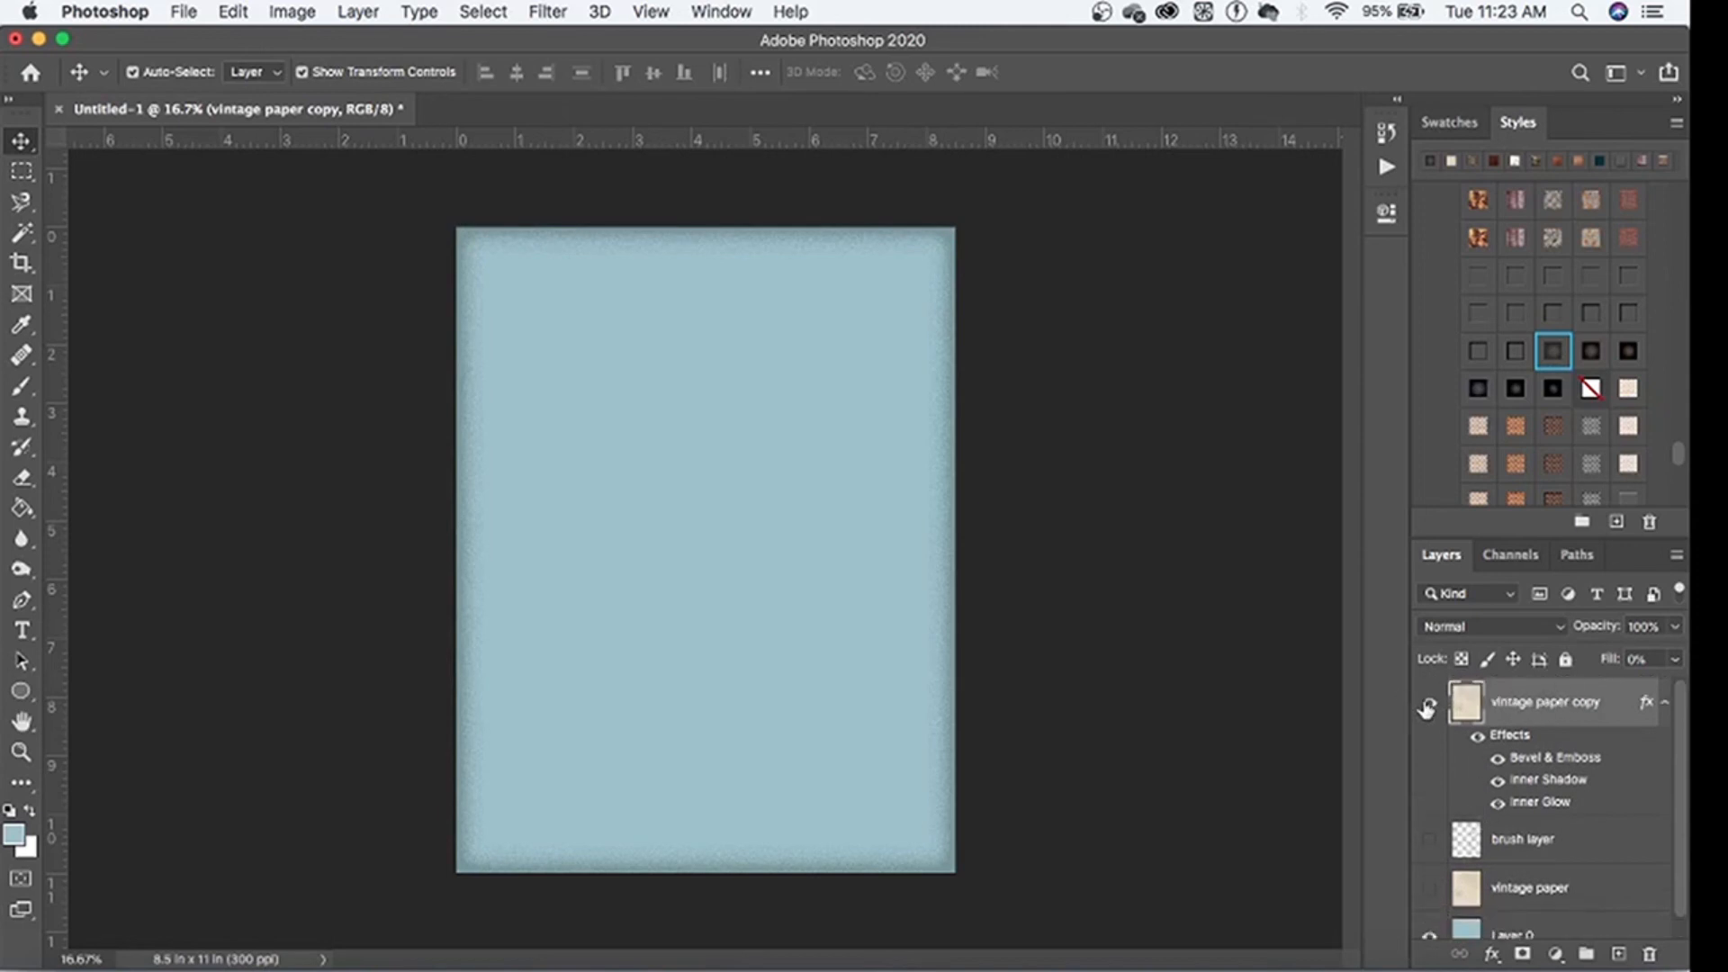
click(1425, 710)
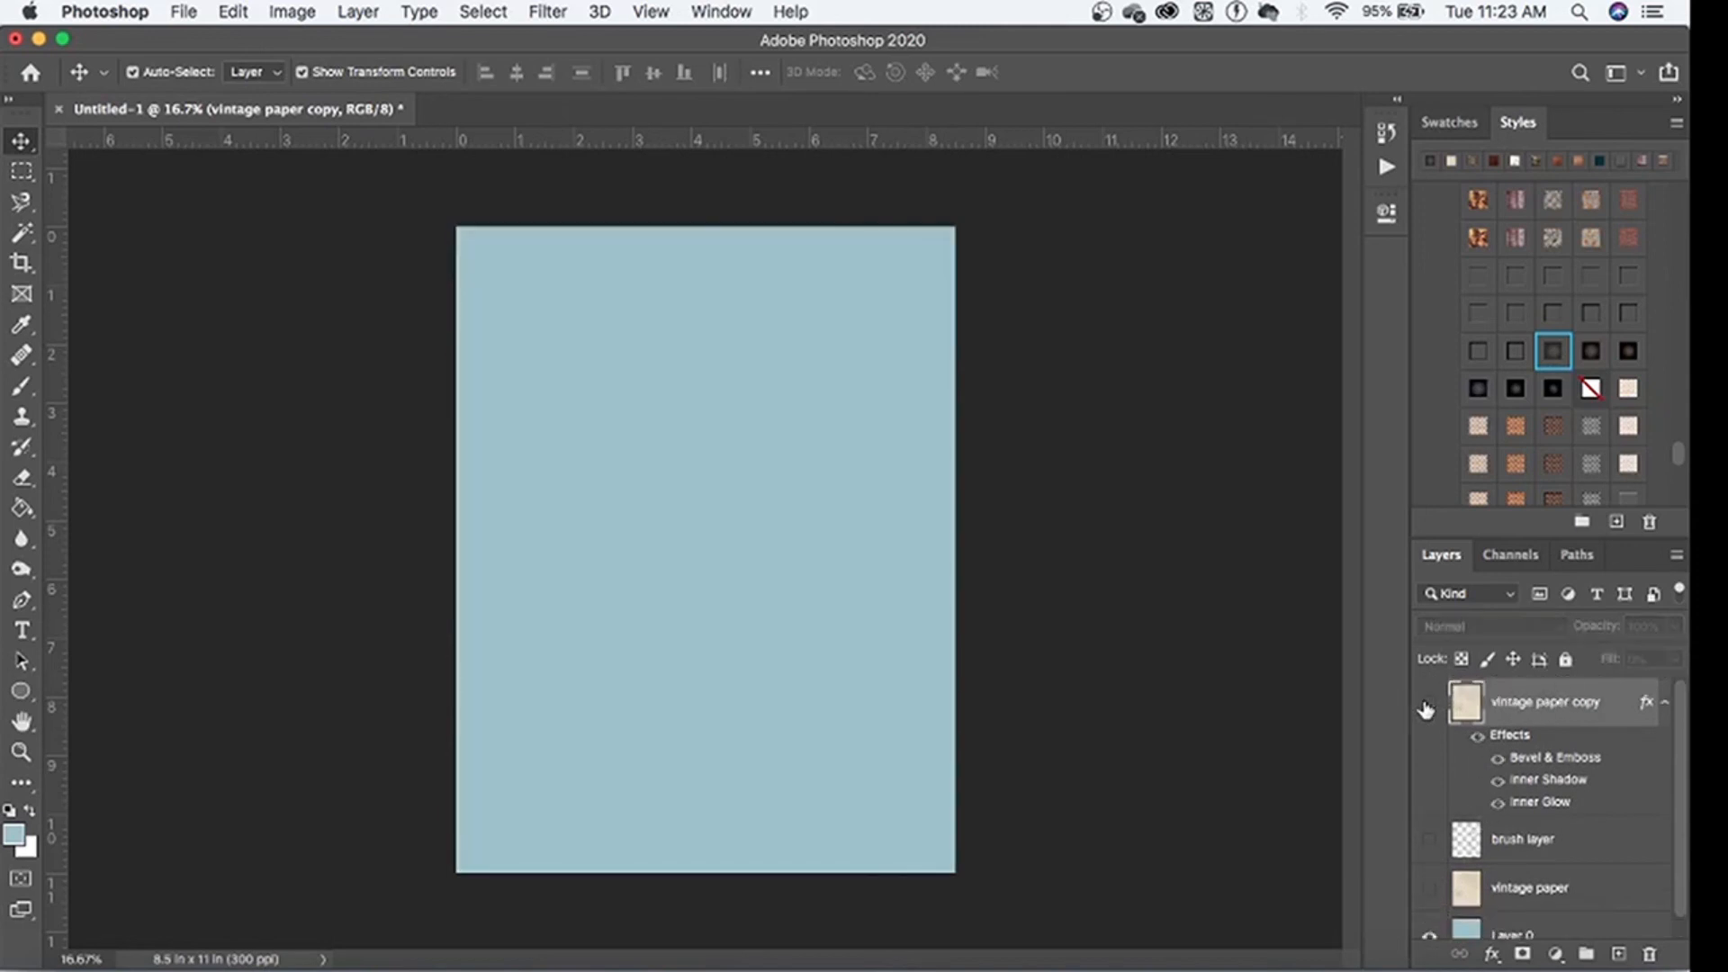
click(1426, 710)
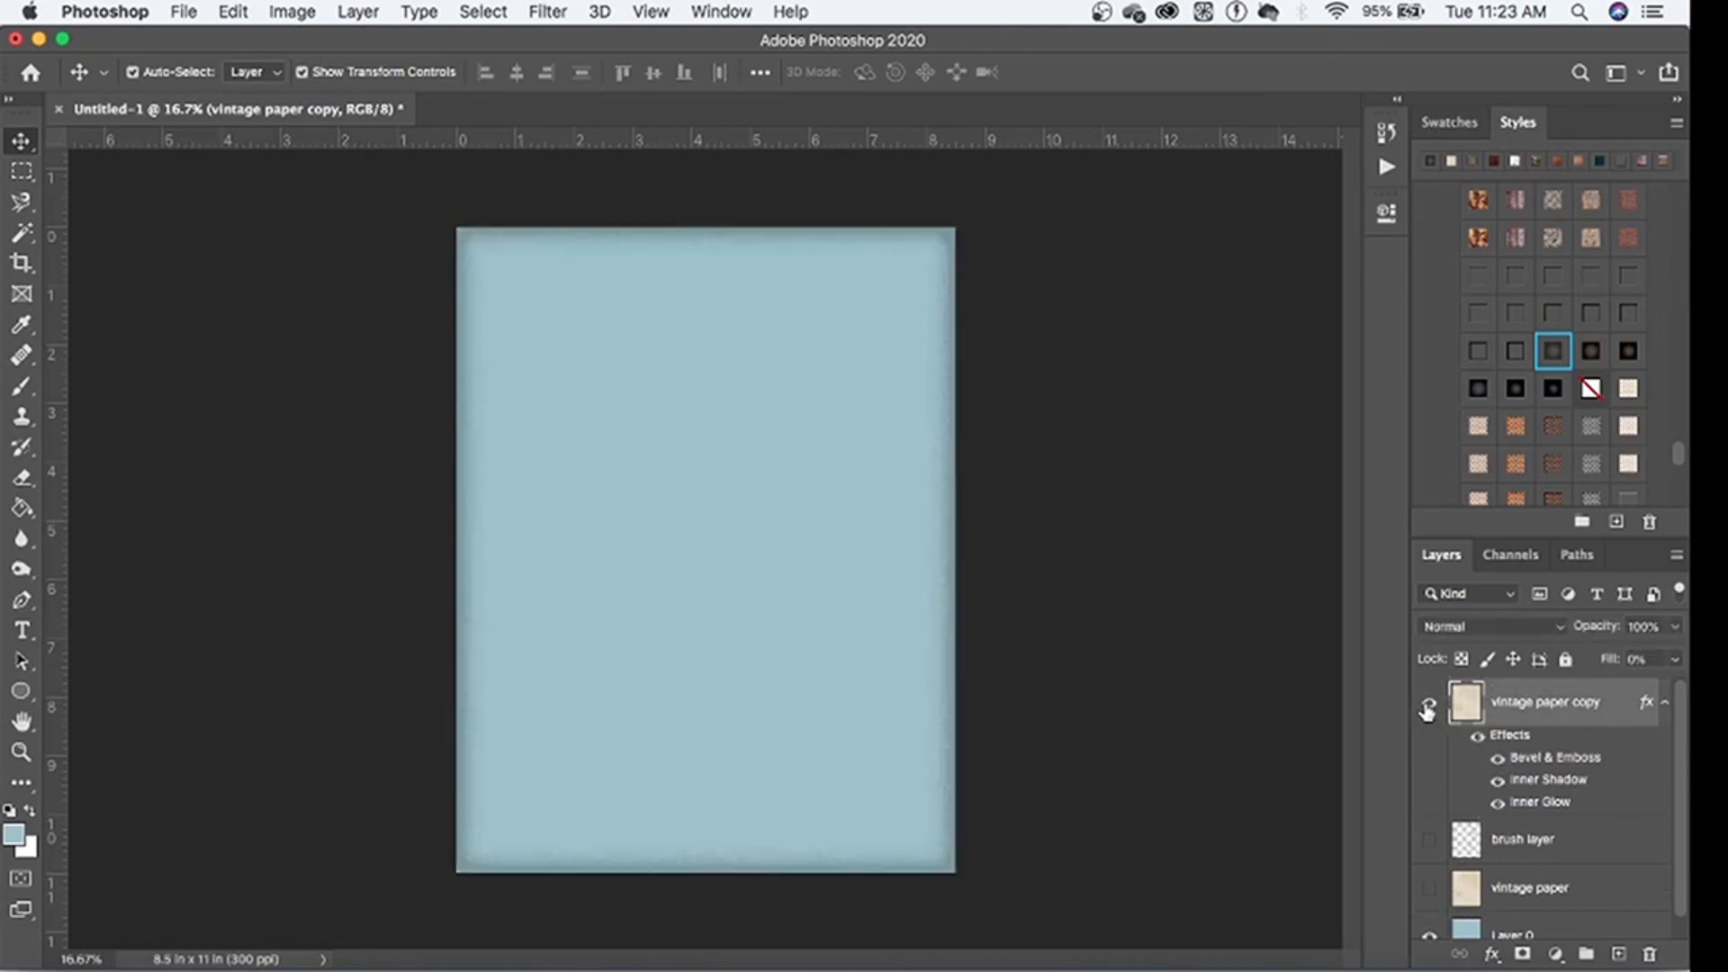
click(1429, 839)
click(1427, 889)
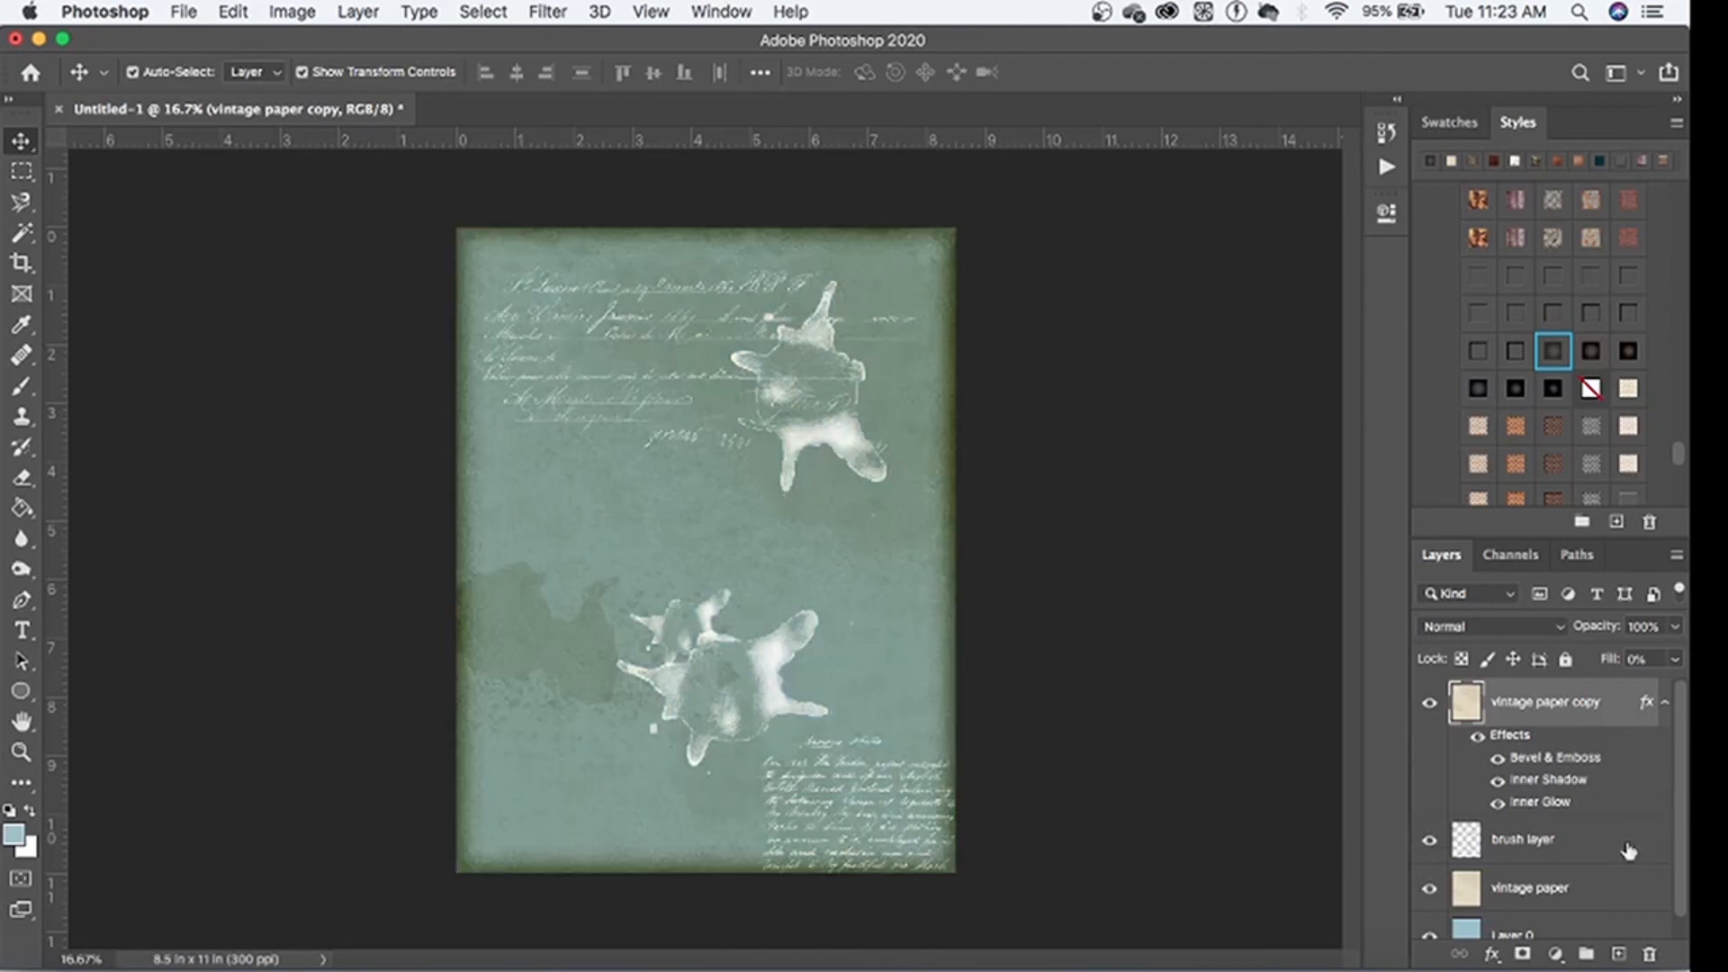
Step: Lower the brush layer's opacity to 46%
scroll(1587, 849, down, 1)
scroll(1588, 849, up, 1)
click(1531, 846)
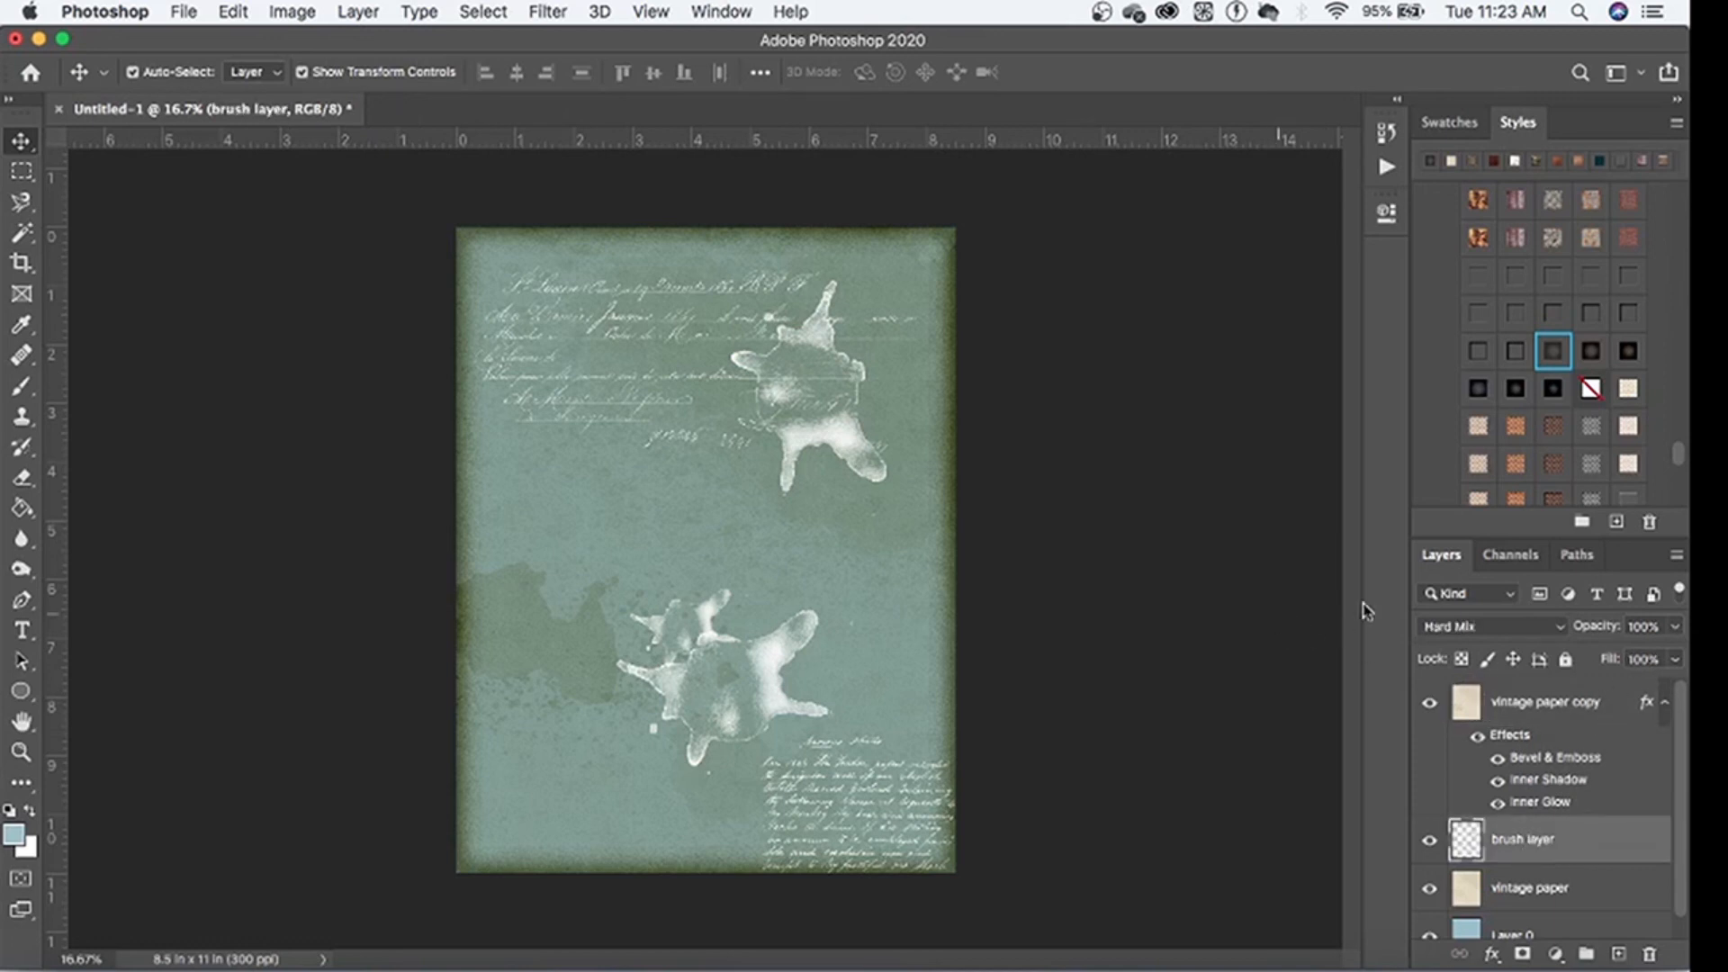
click(1673, 659)
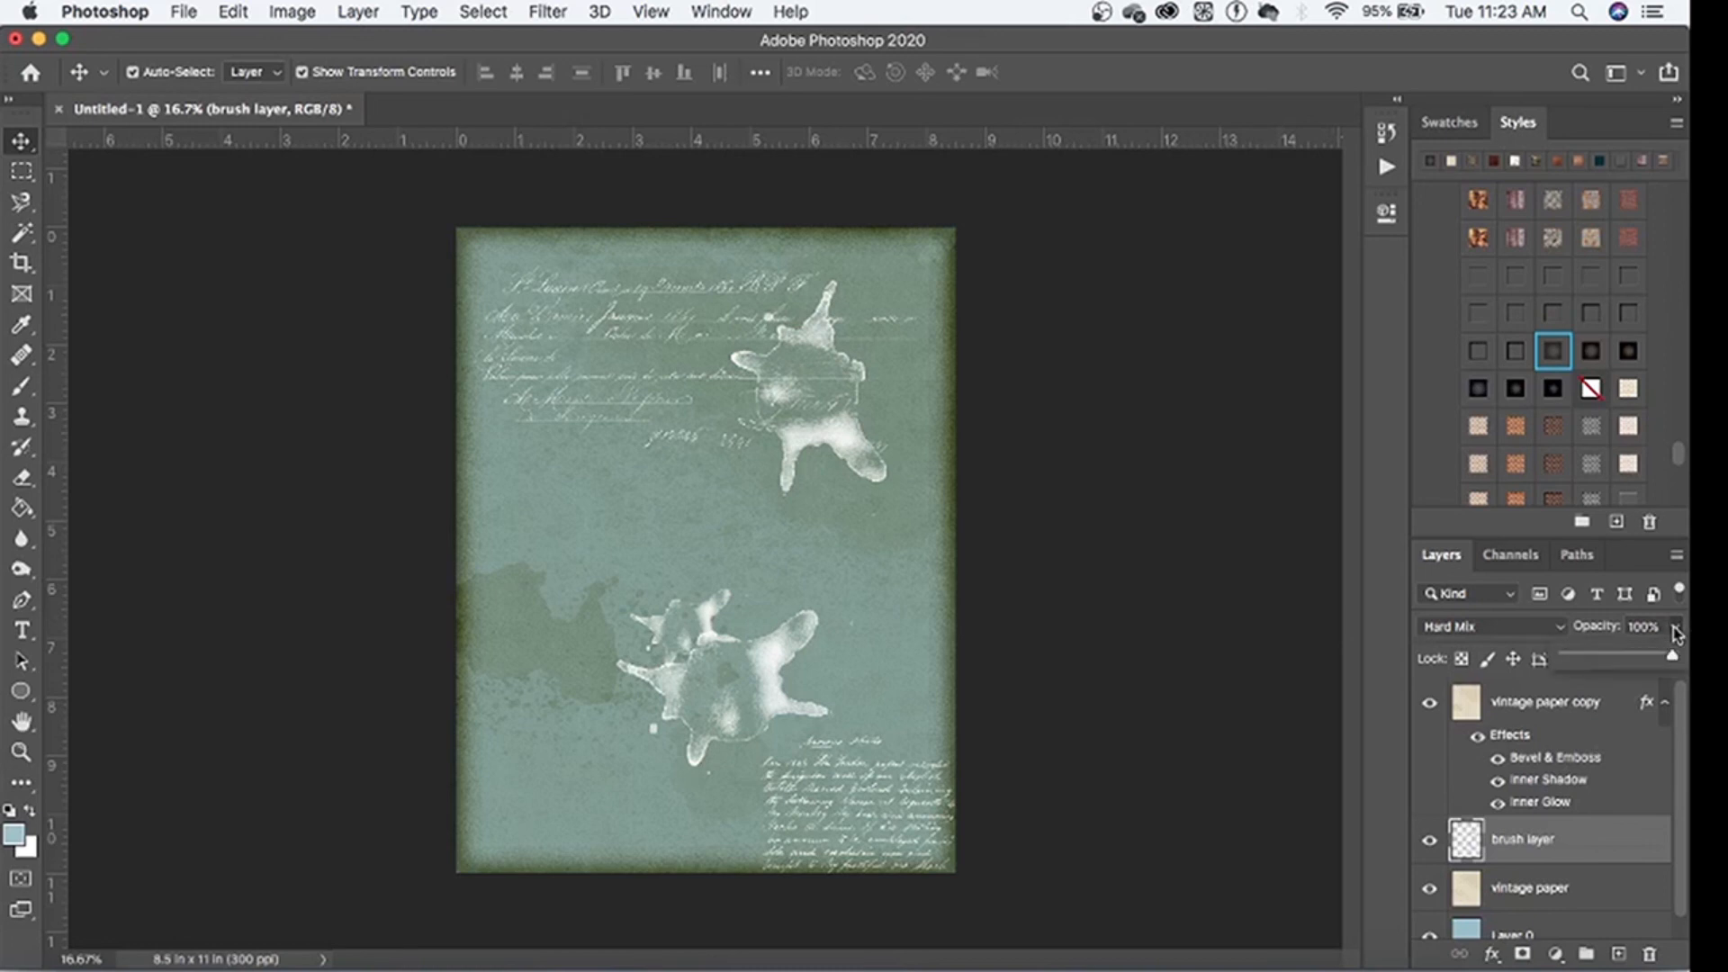
drag(1671, 662, 1617, 664)
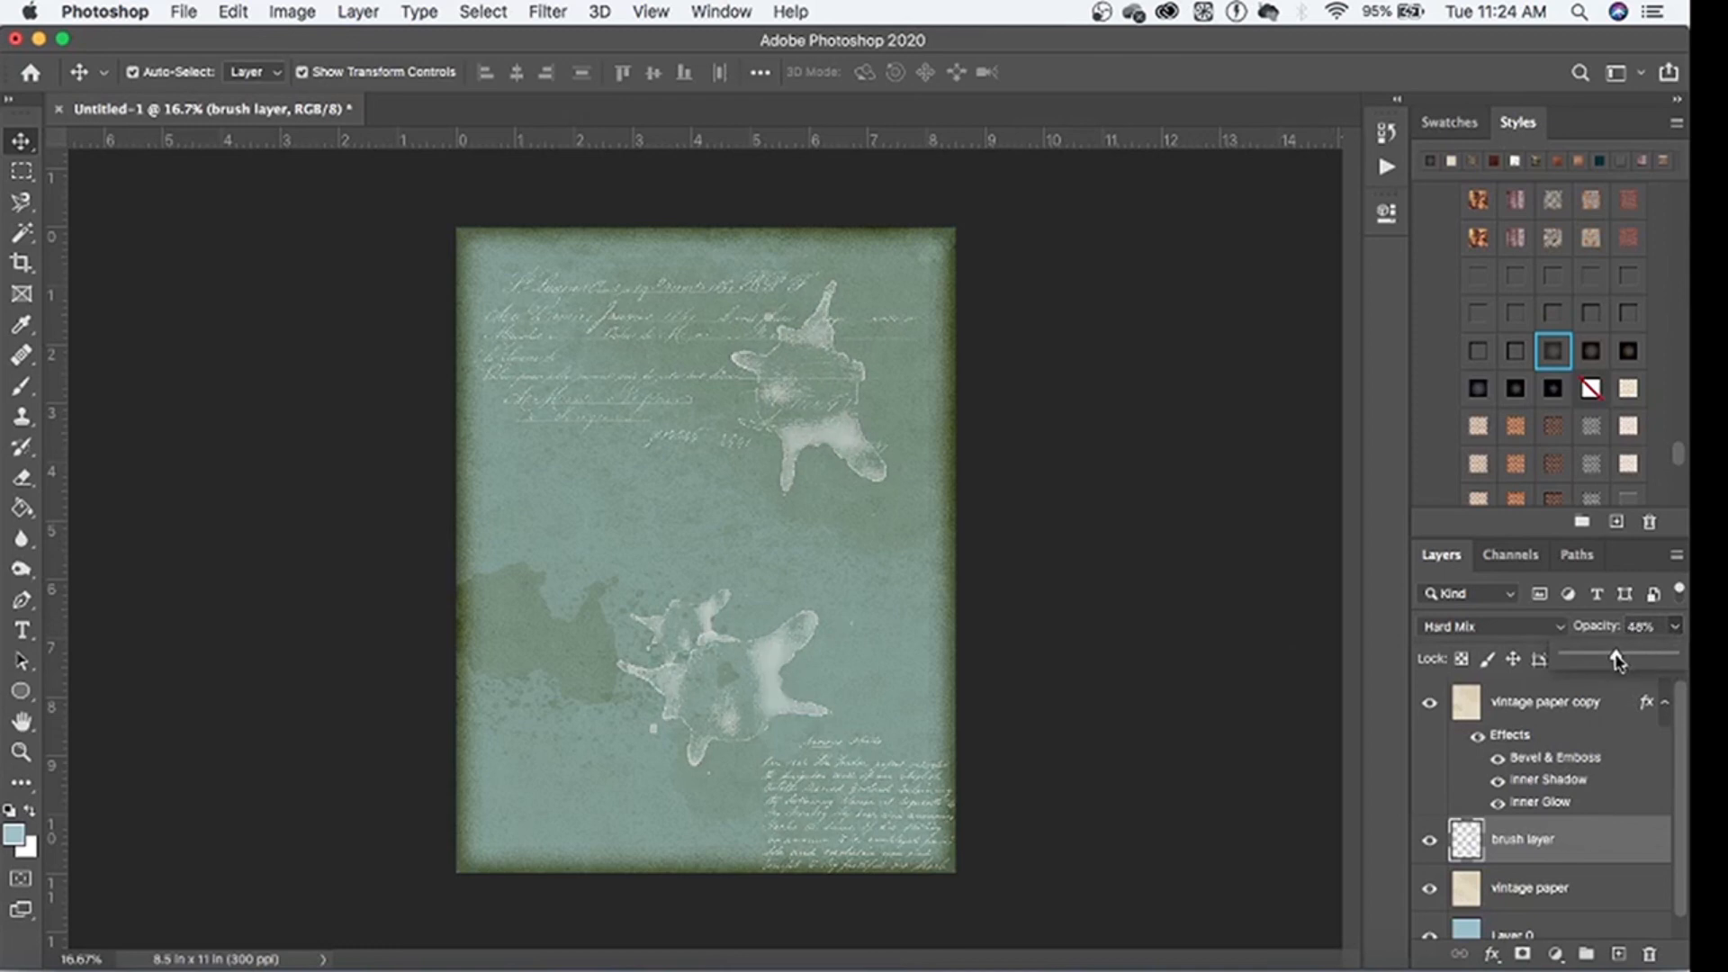
drag(1617, 663, 1603, 663)
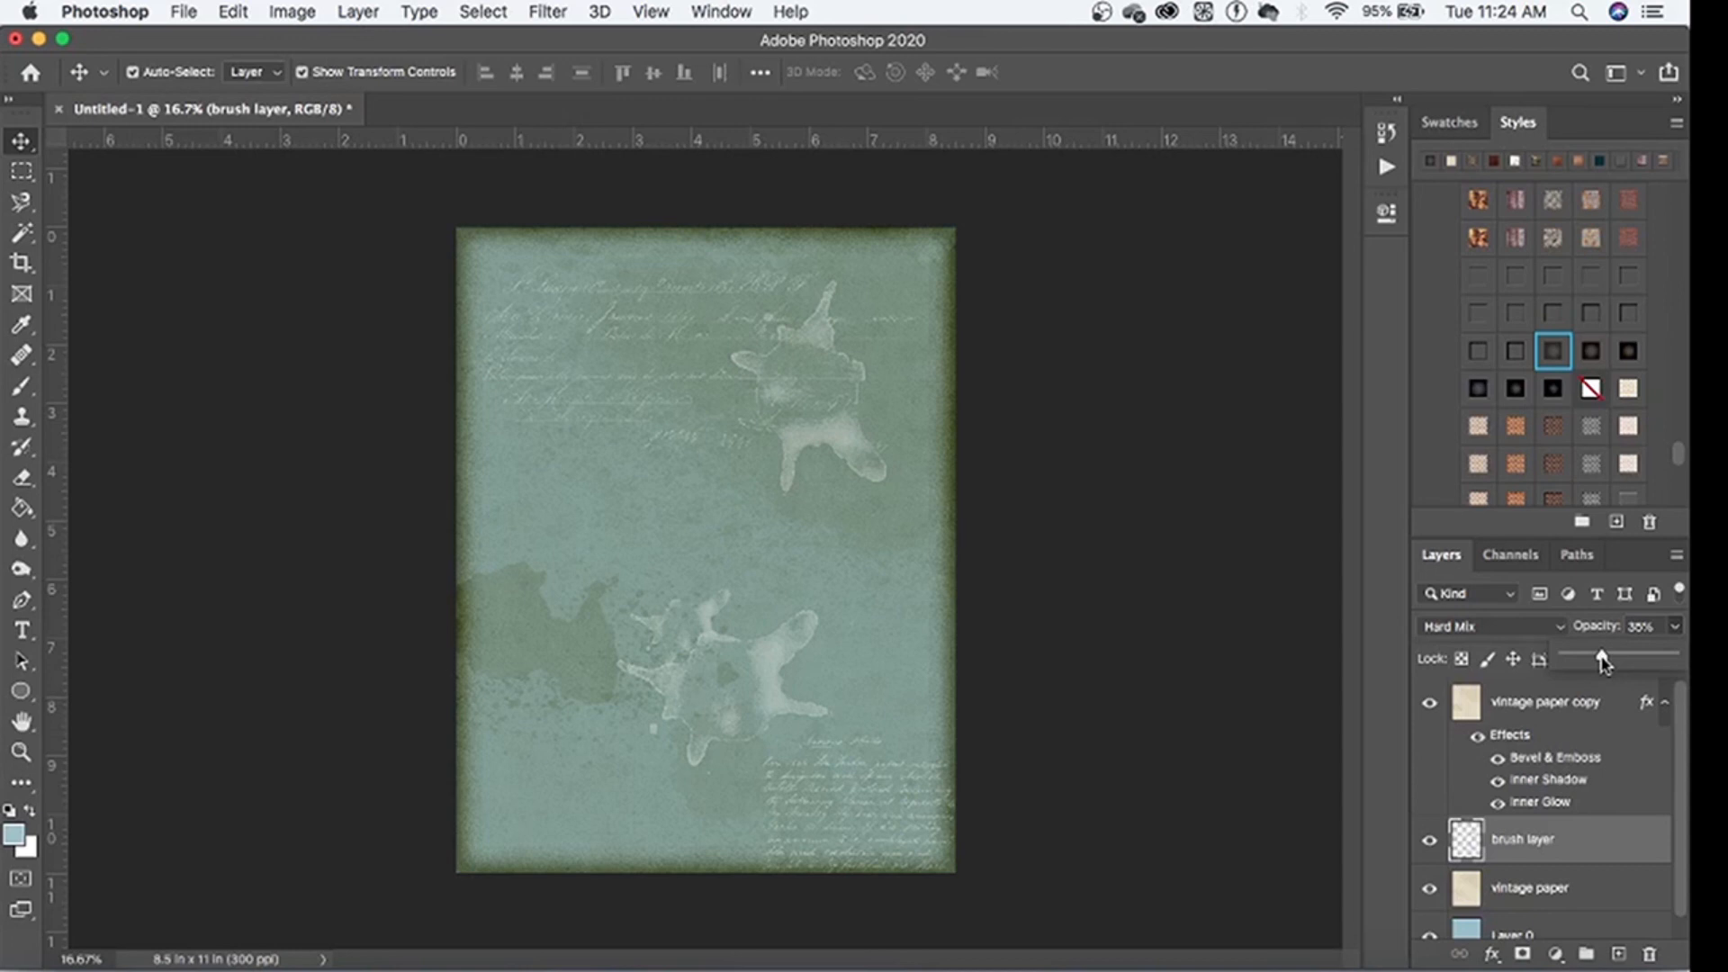
drag(1601, 659, 1614, 664)
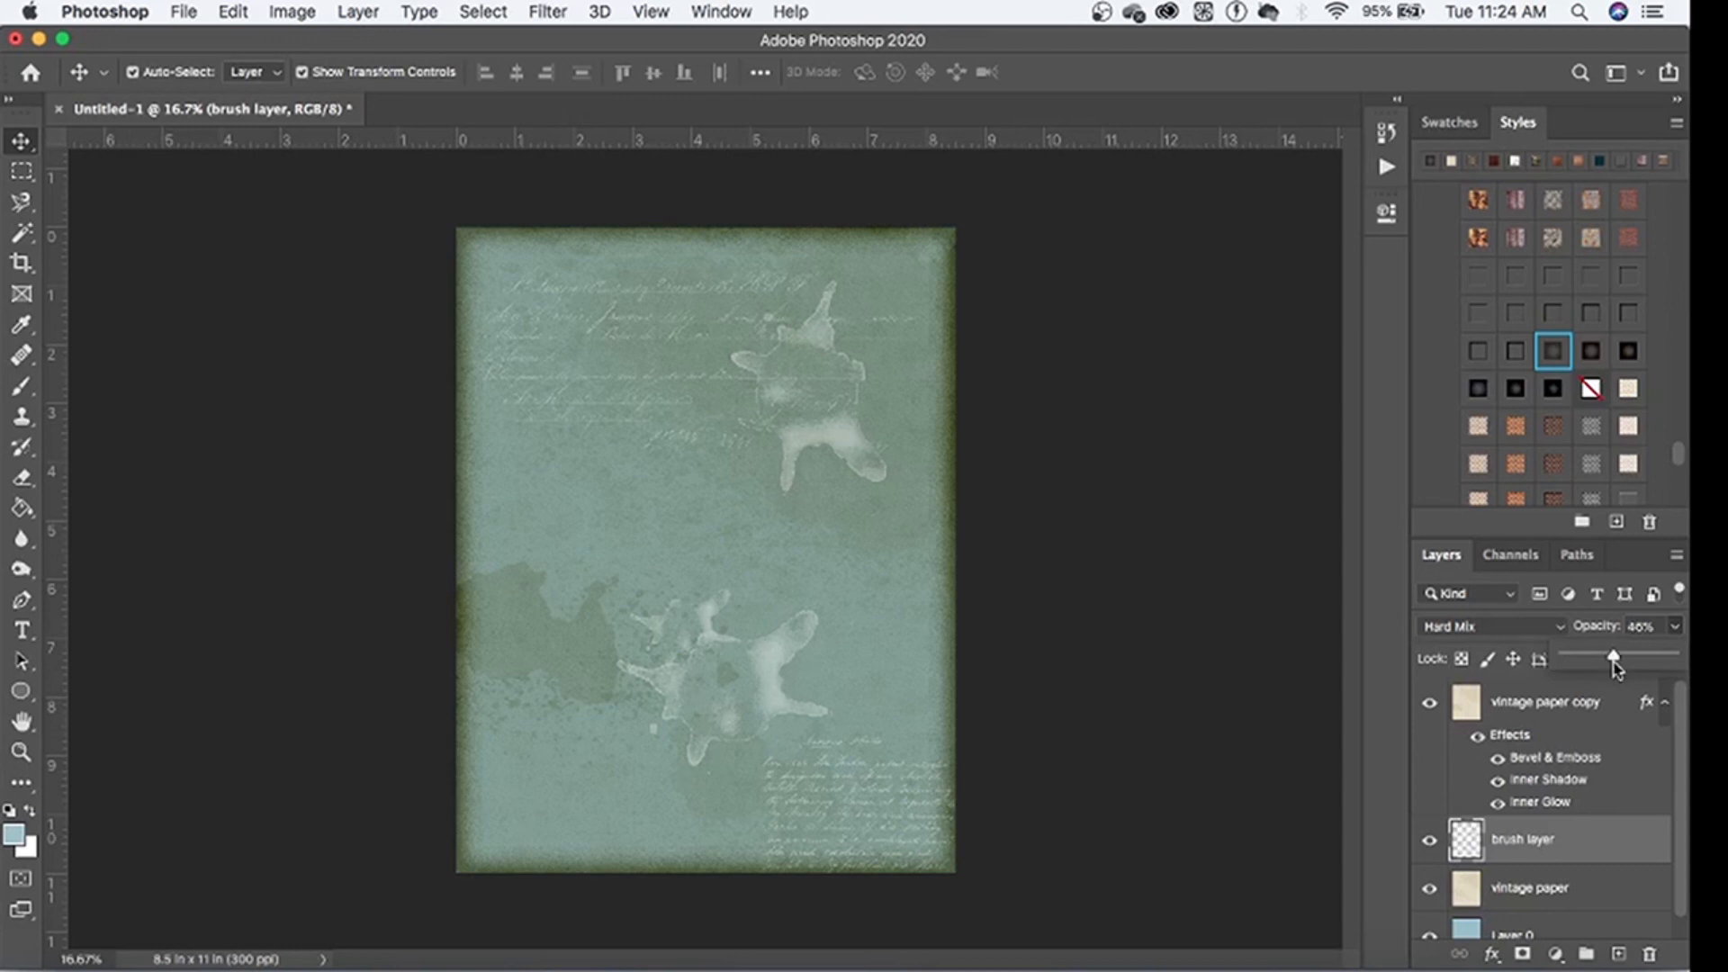